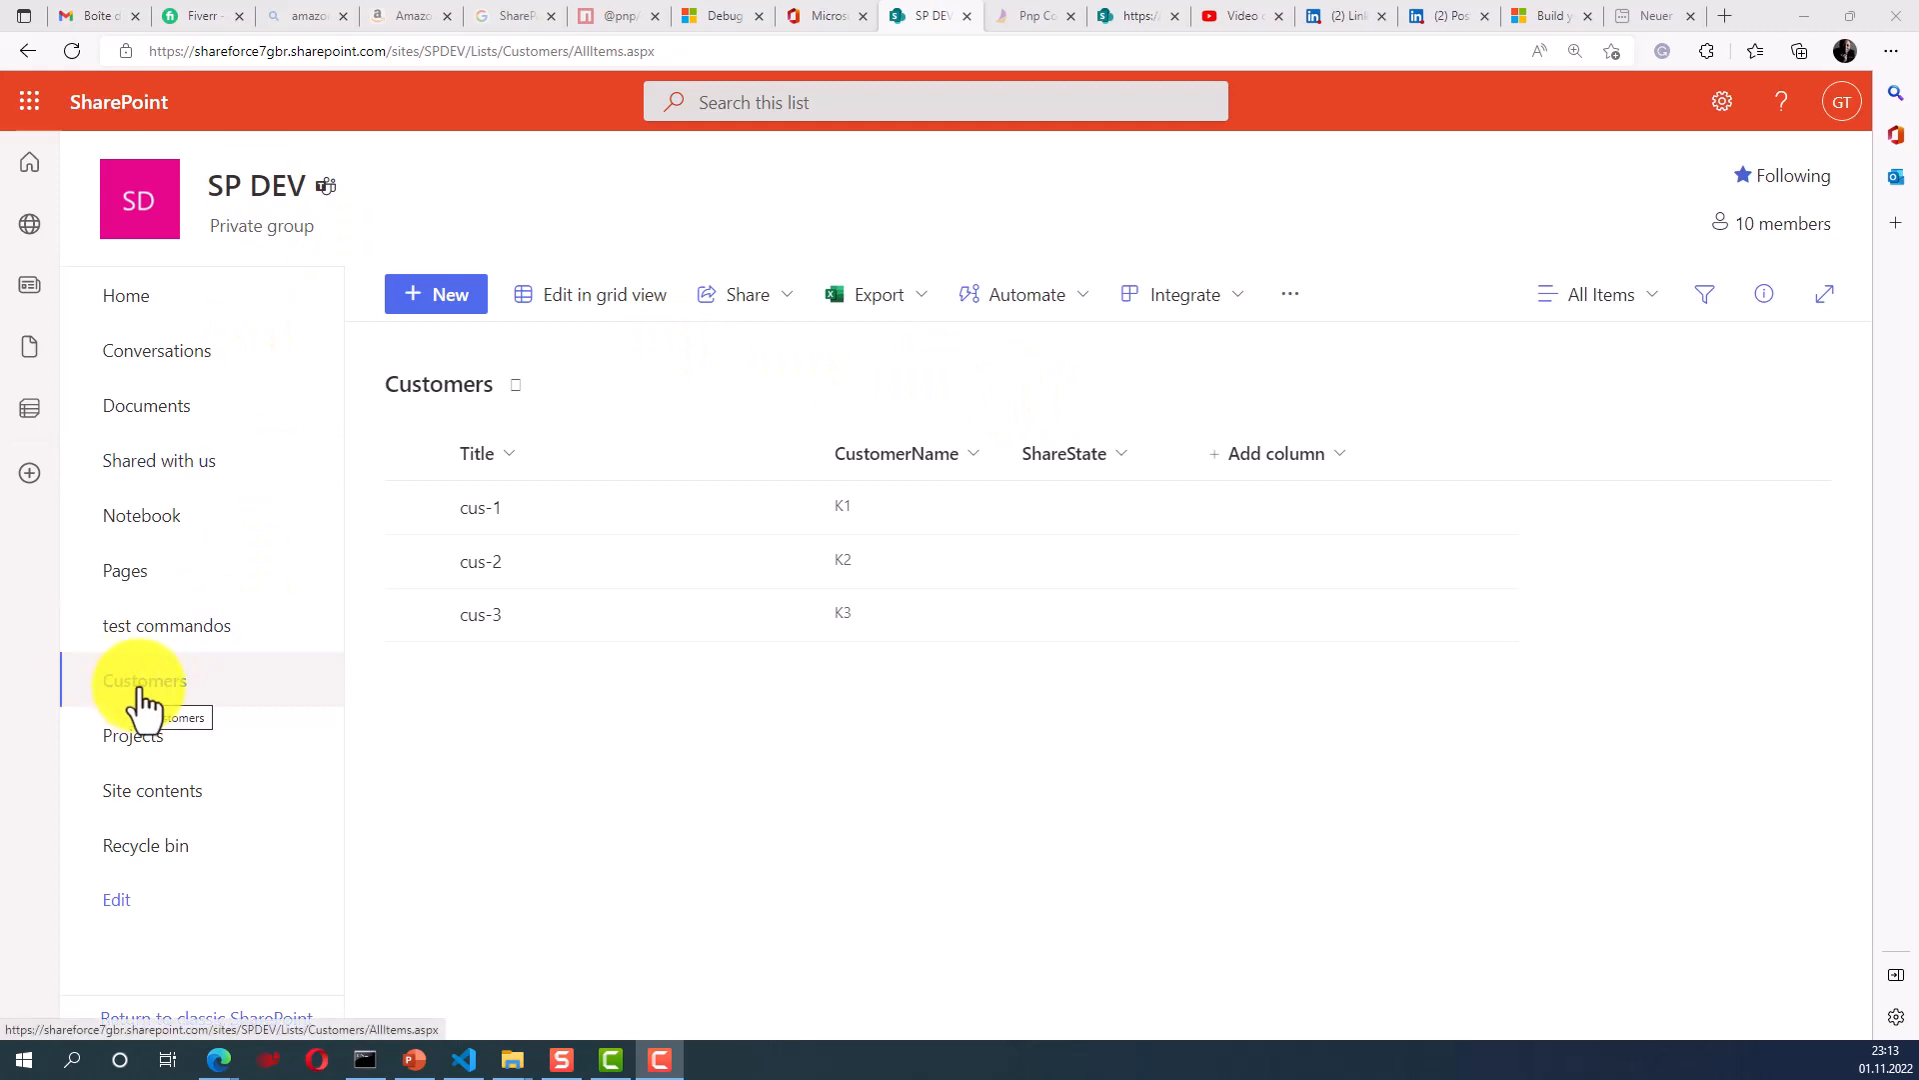
# - Open the Customers list in SharePoint
pyautogui.click(175, 688)
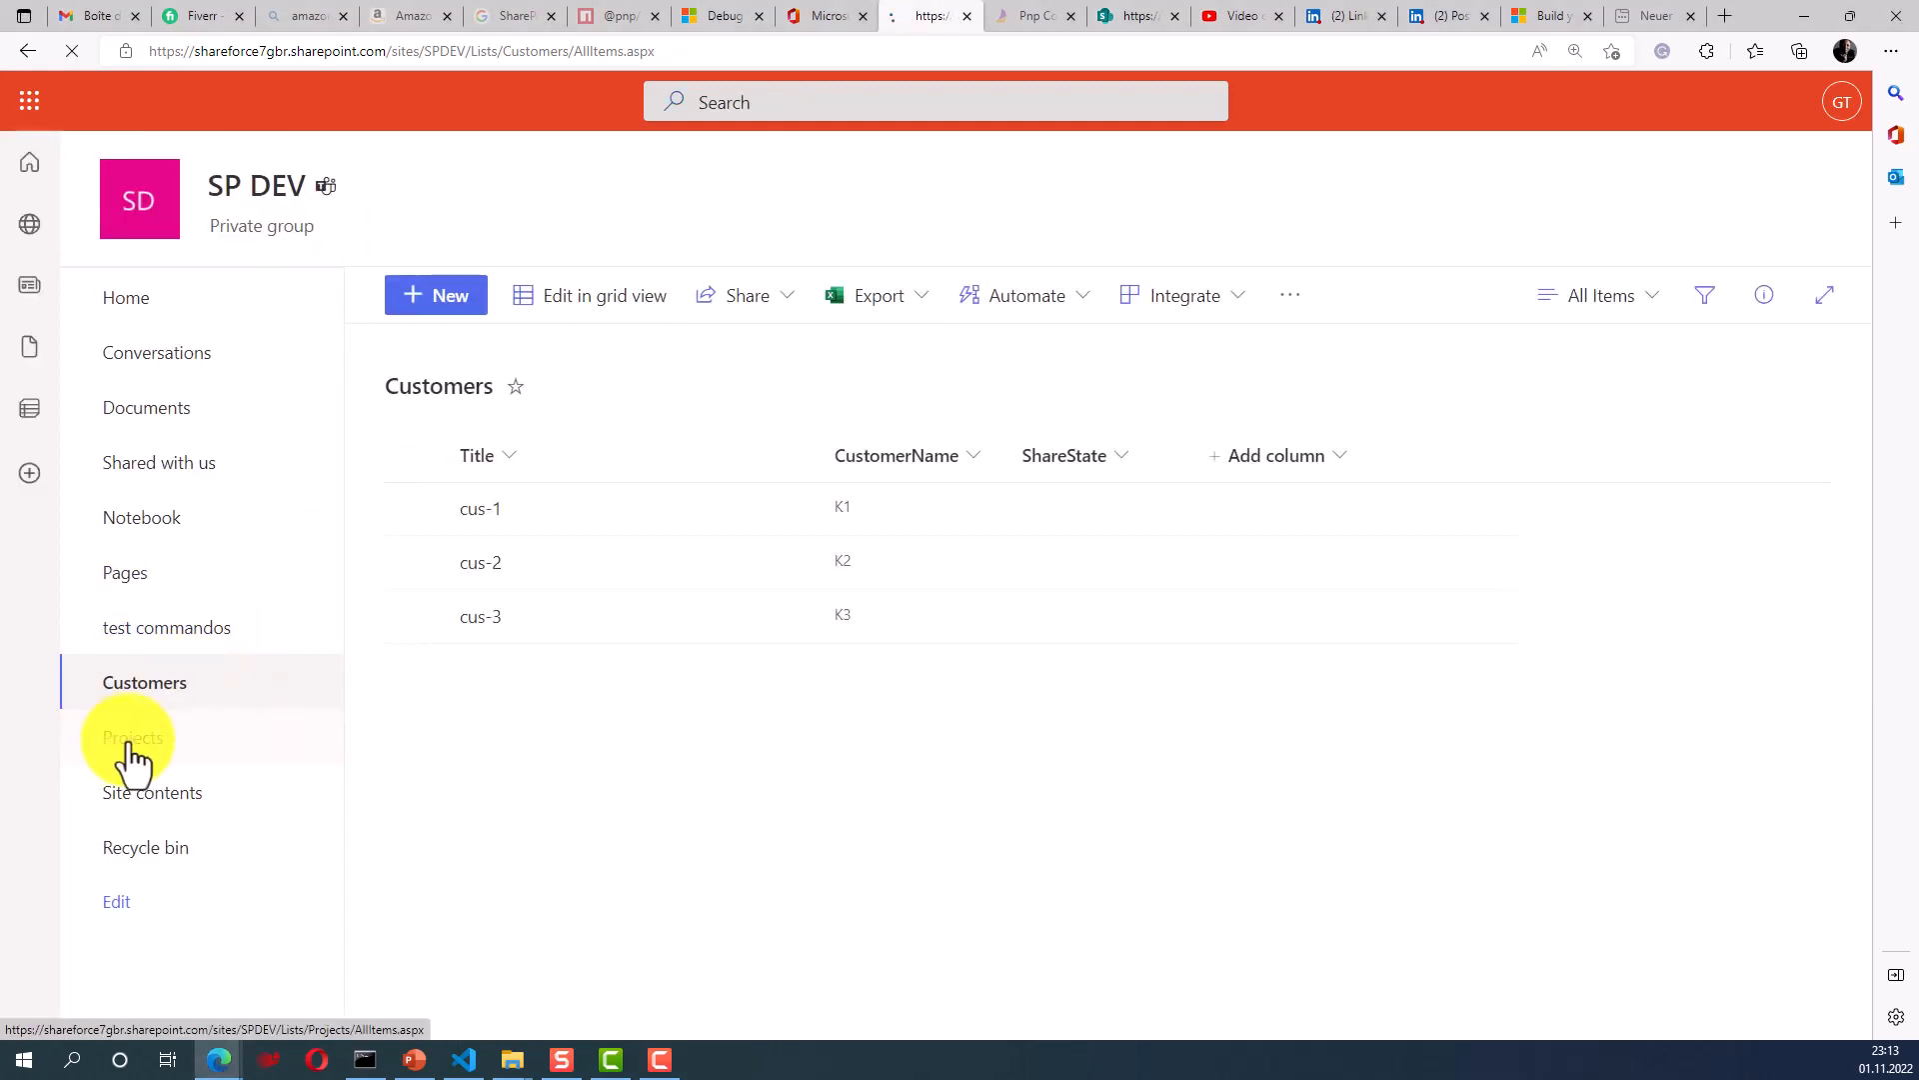
pyautogui.click(130, 740)
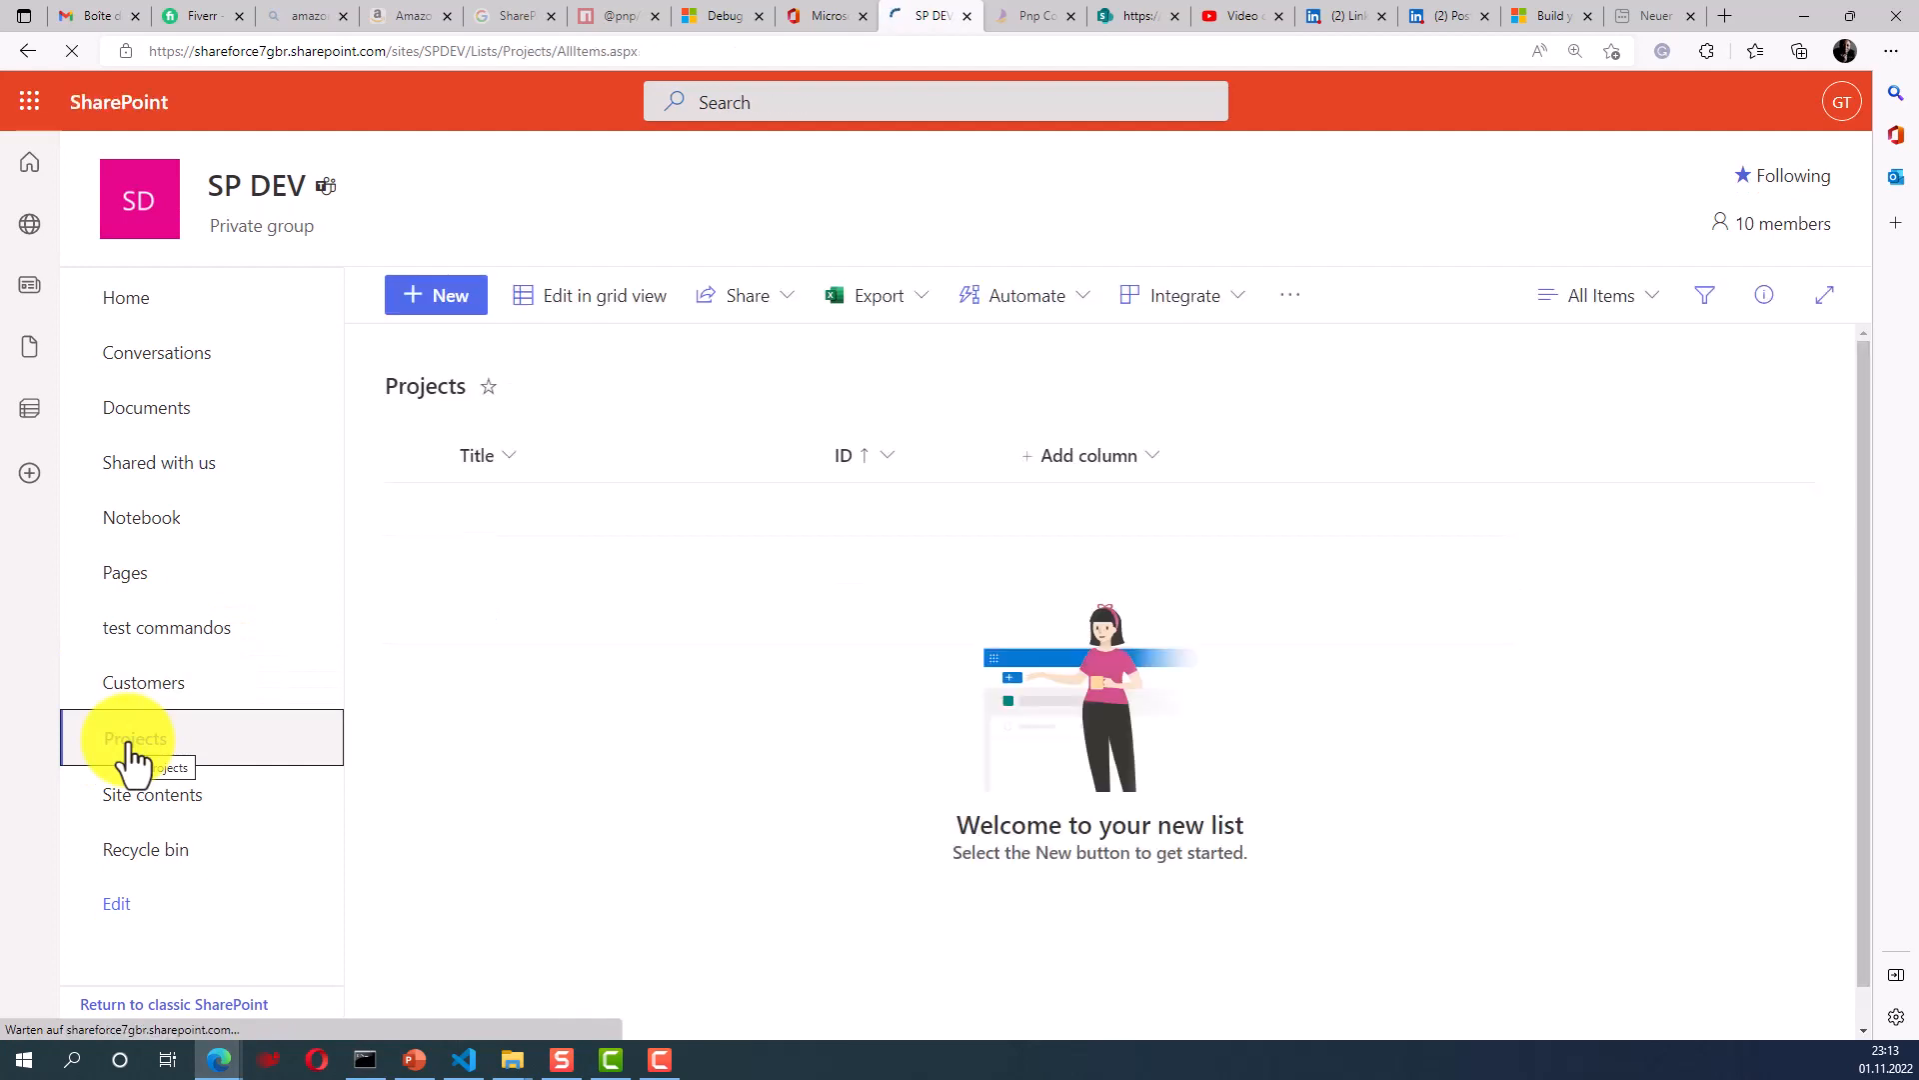
pyautogui.click(157, 690)
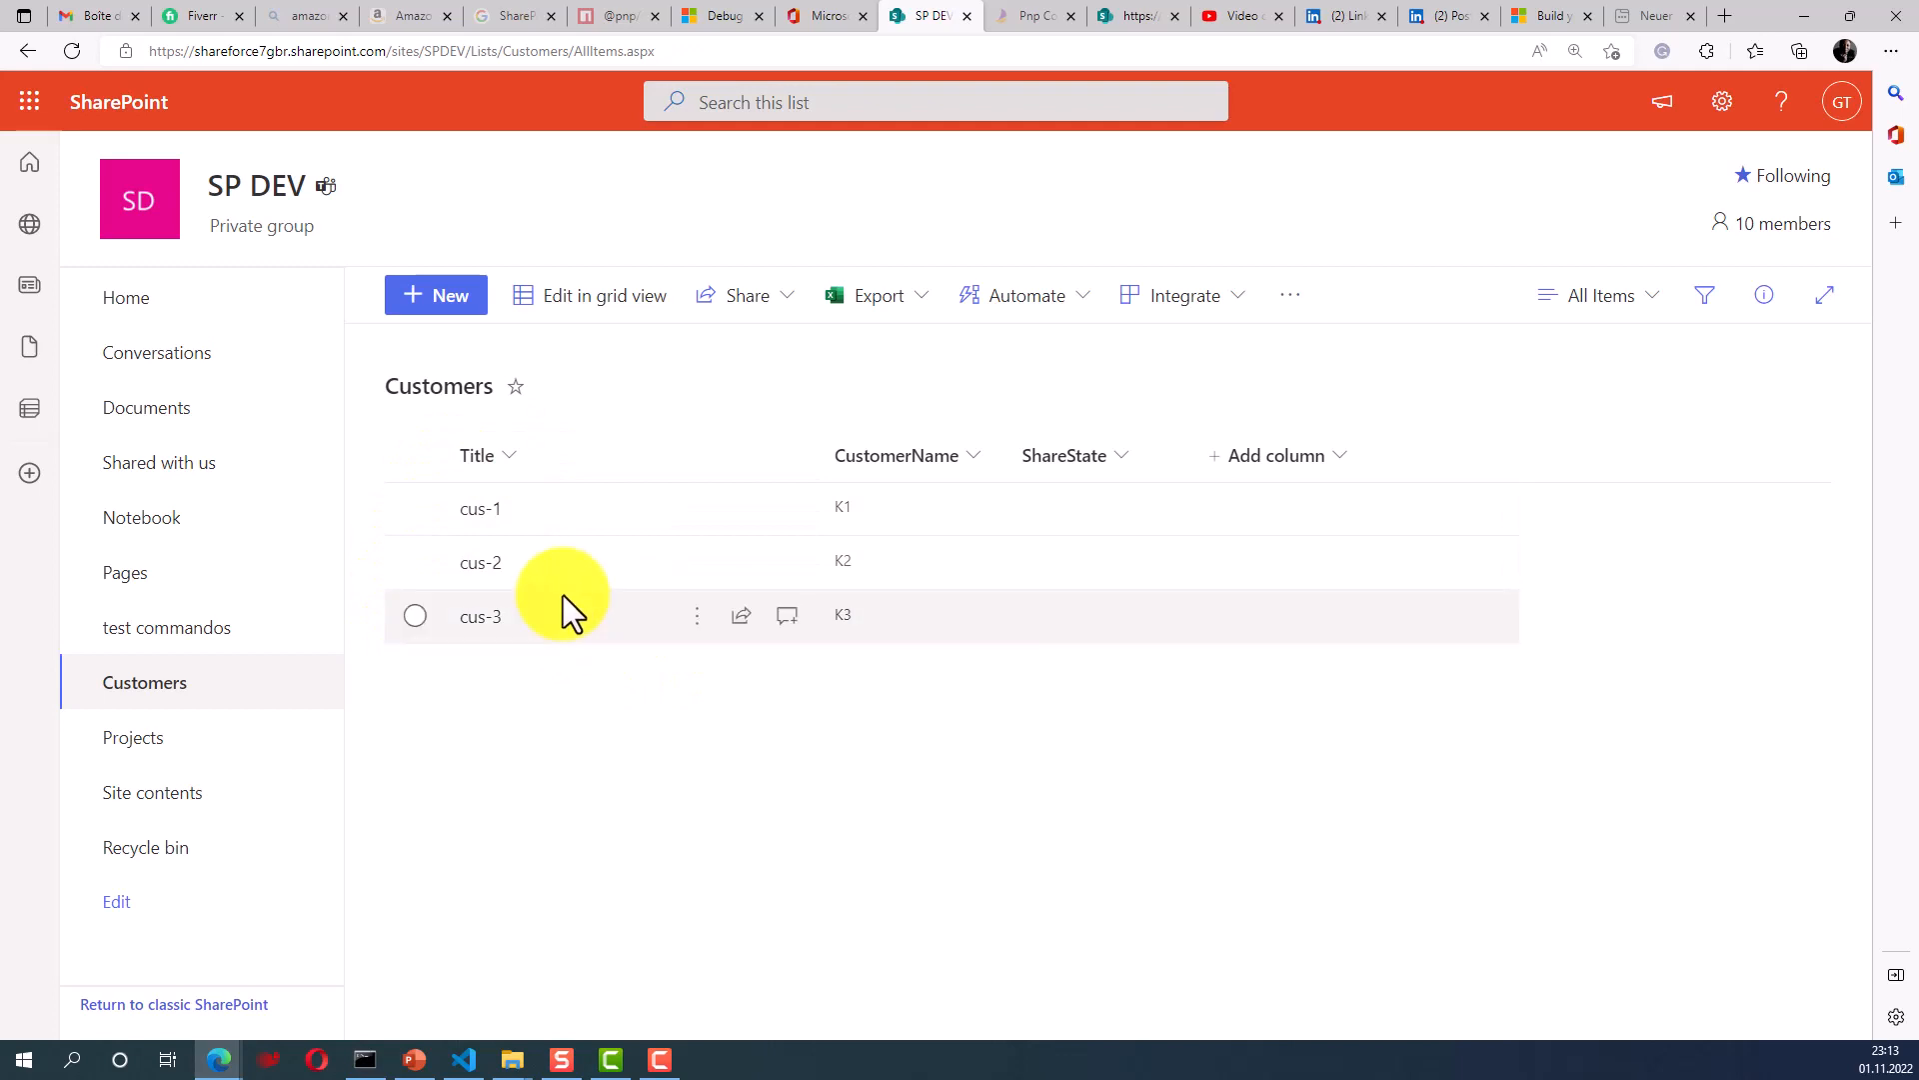
# - Create new item Cus-4 with a customer name and ShareState ticked
pyautogui.click(445, 320)
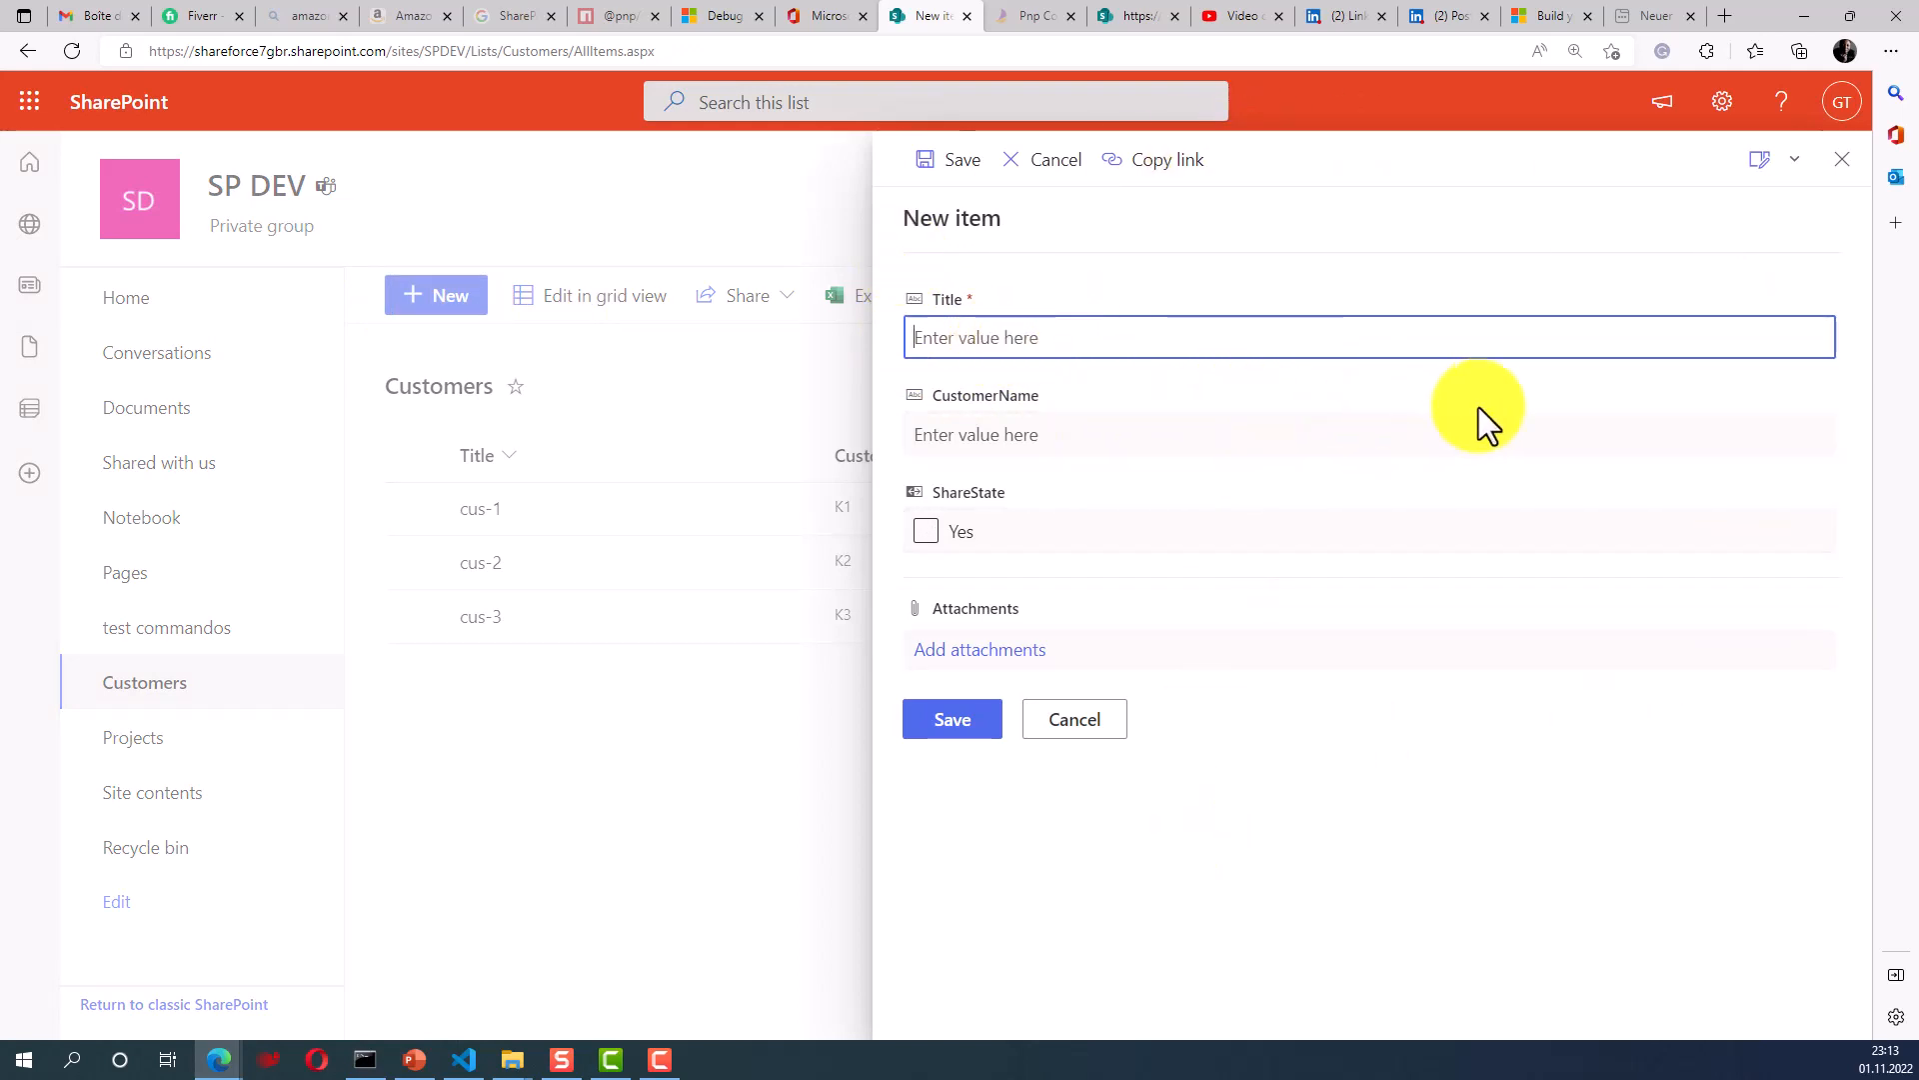
pyautogui.write('C')
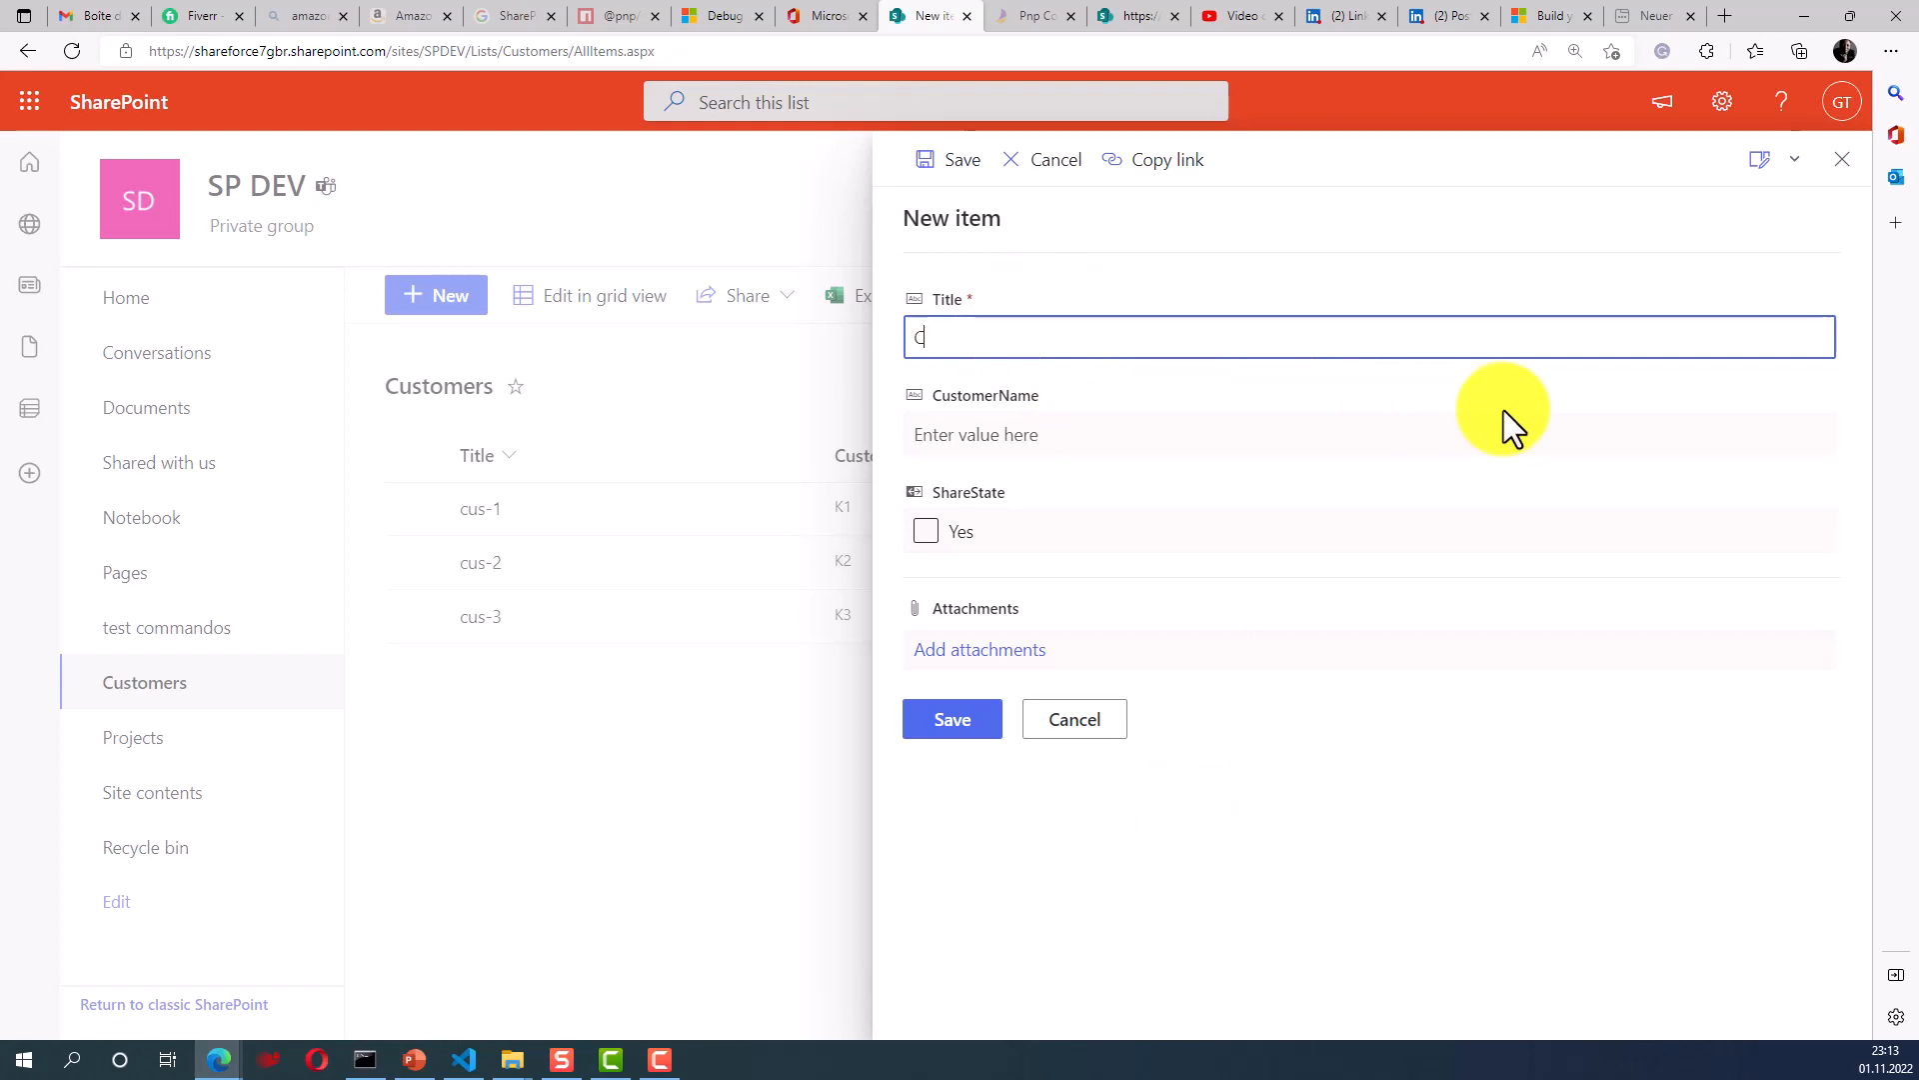
pyautogui.write('us-4')
pyautogui.click(1022, 432)
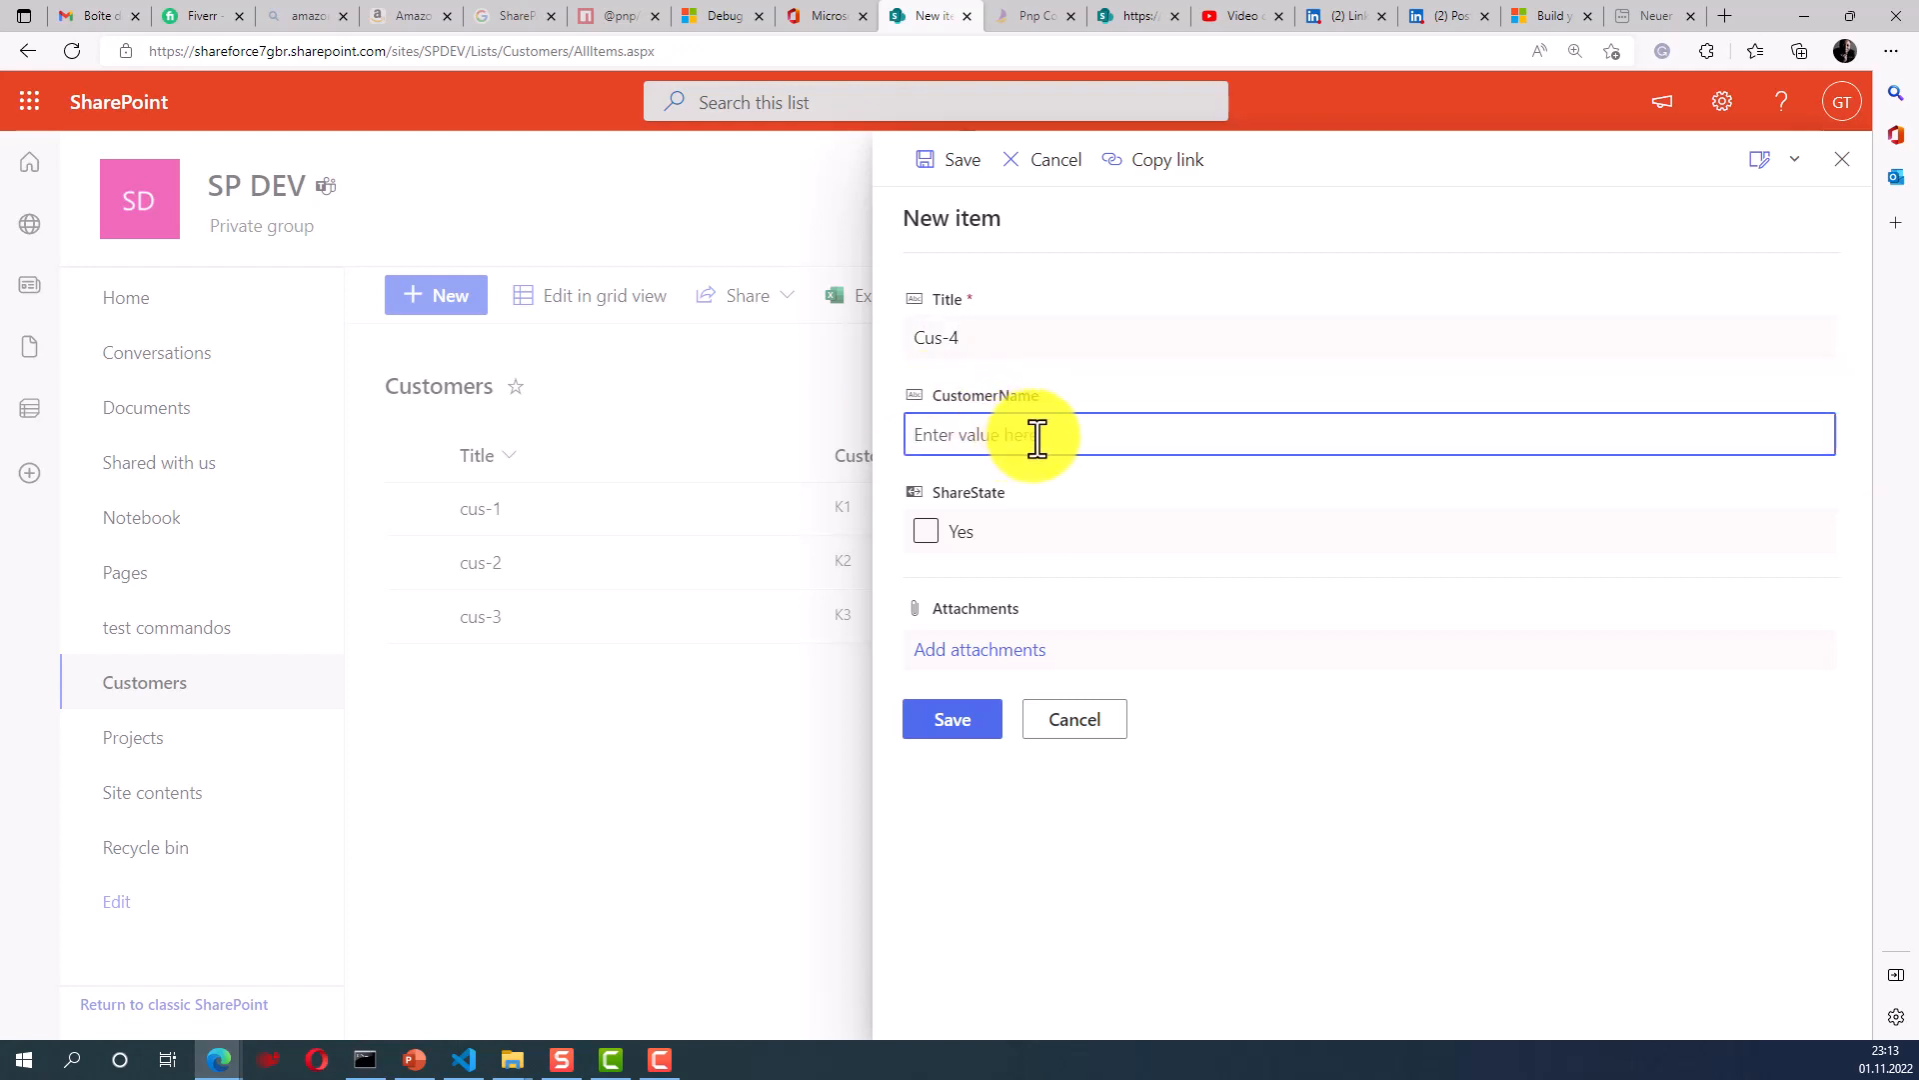
pyautogui.write('Gi')
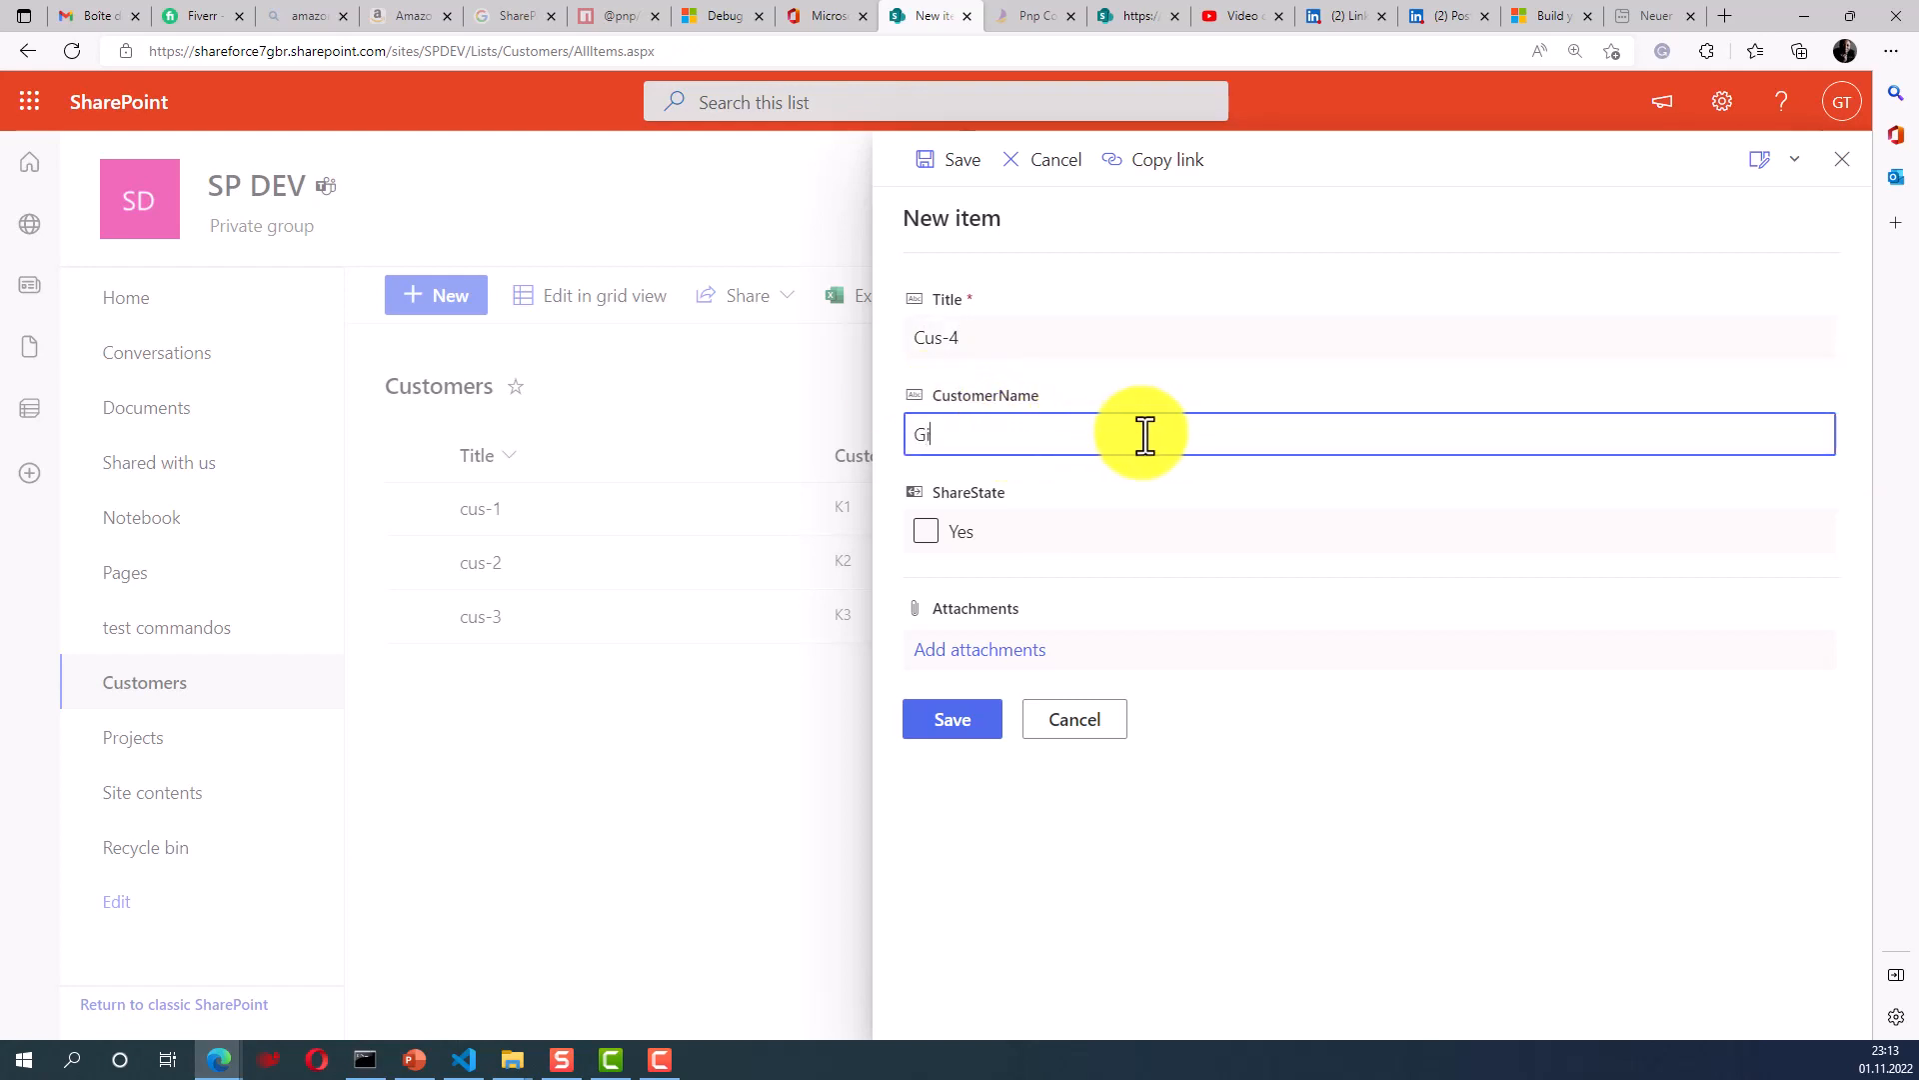
pyautogui.write('lles')
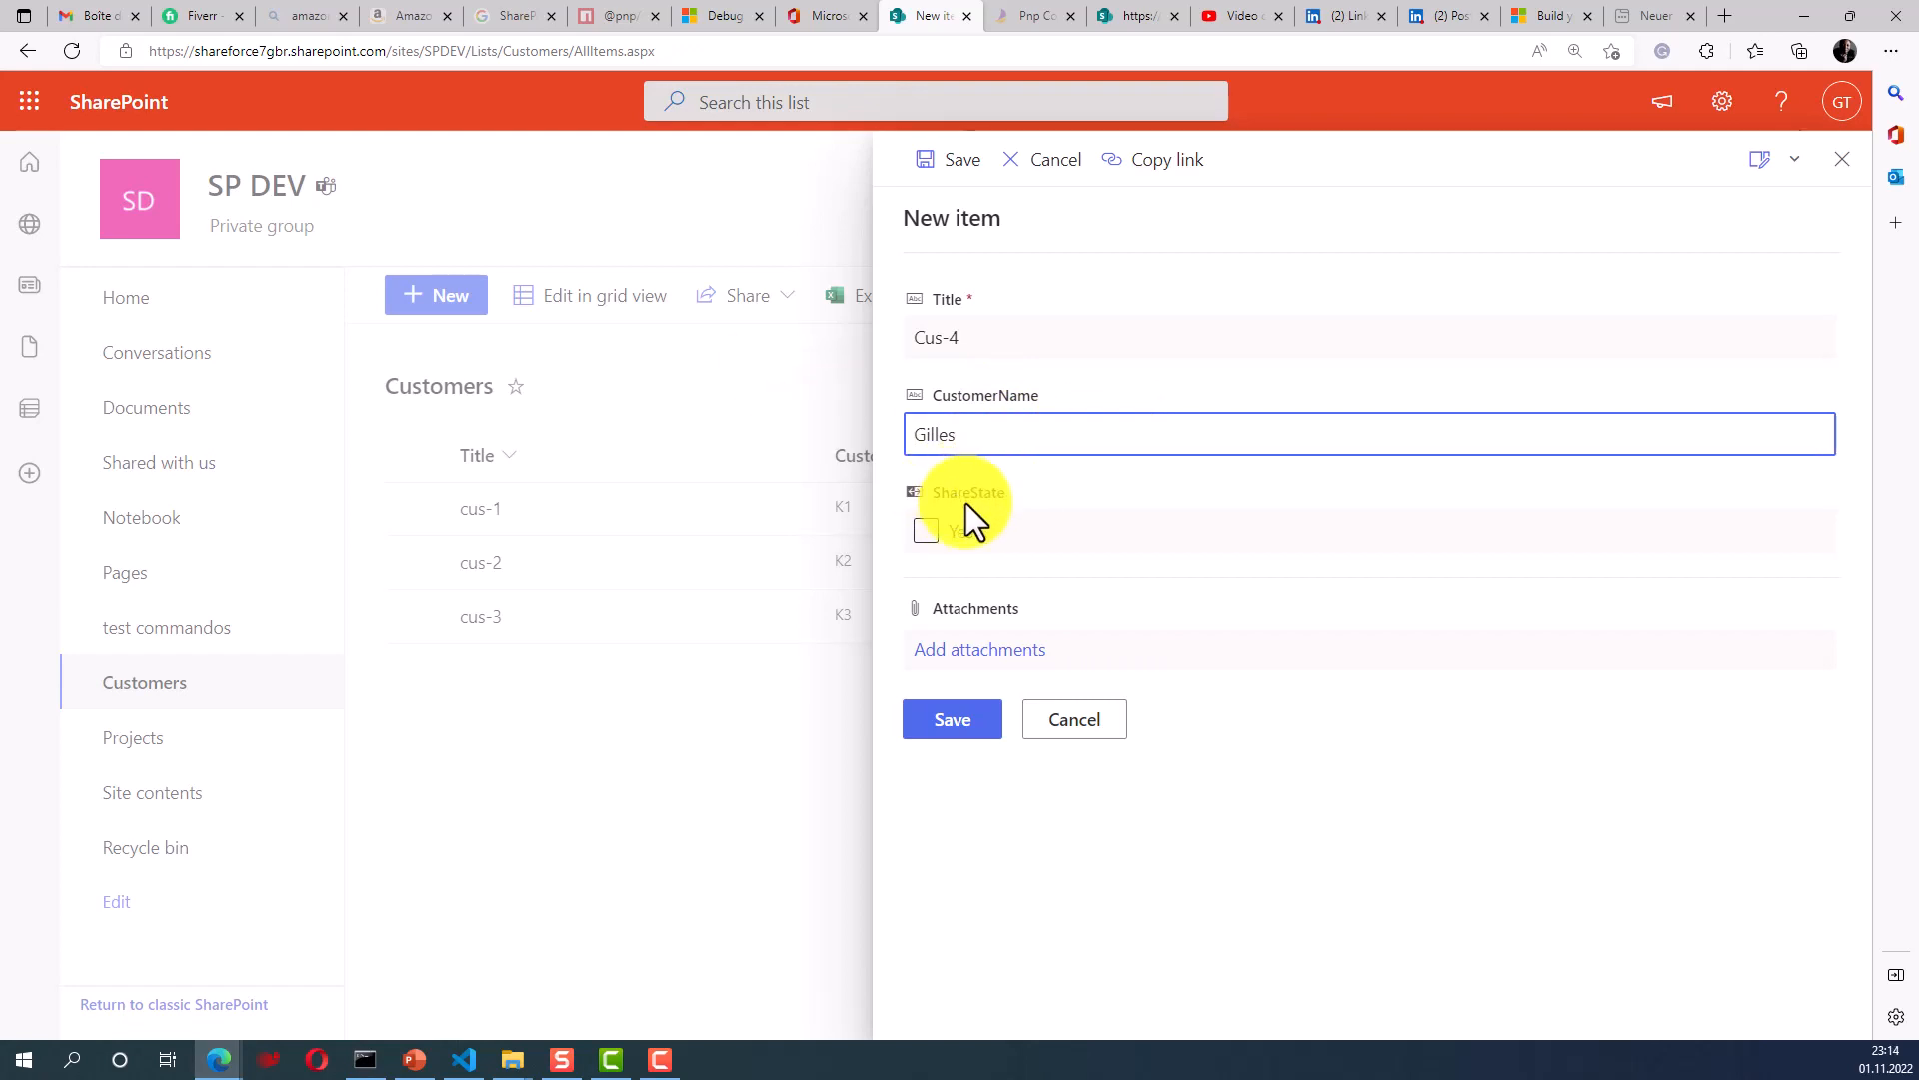
pyautogui.click(938, 533)
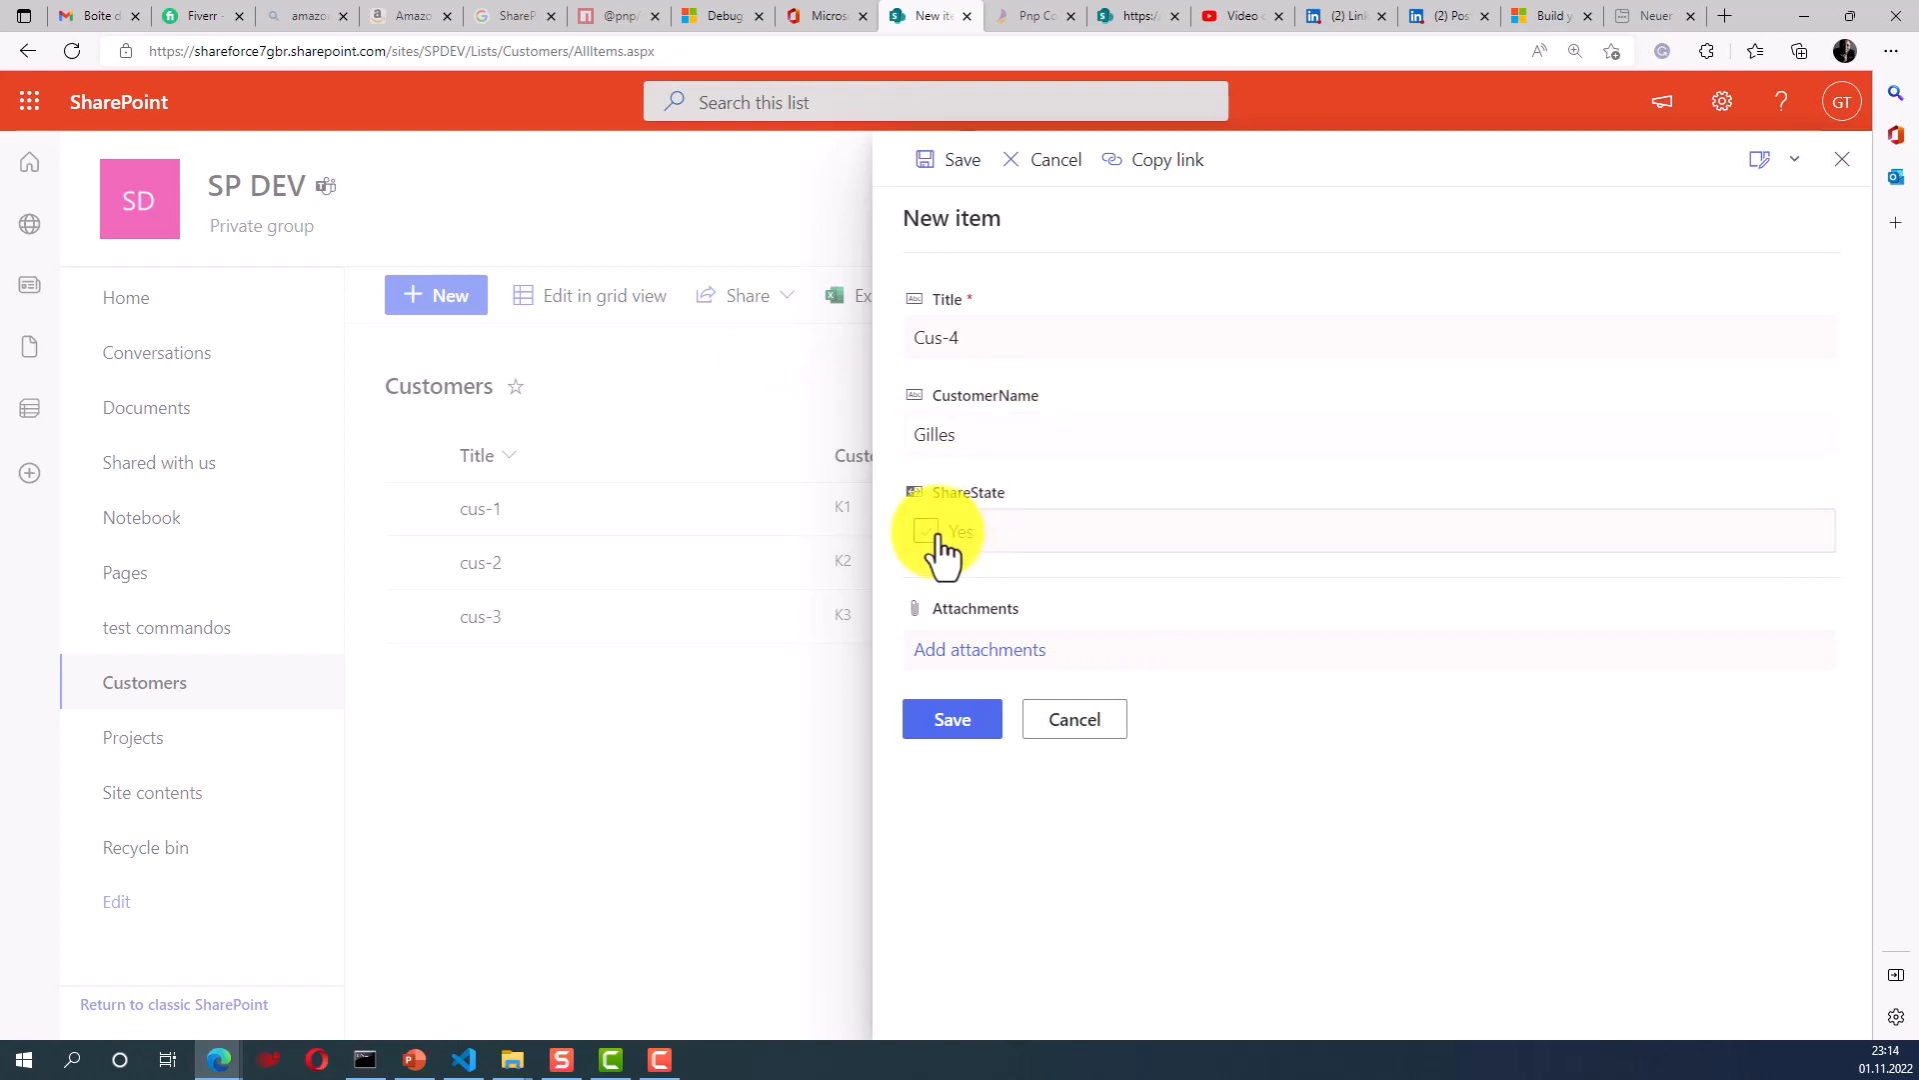
# - Attach an image file to Cus-4 and save the item
pyautogui.click(968, 646)
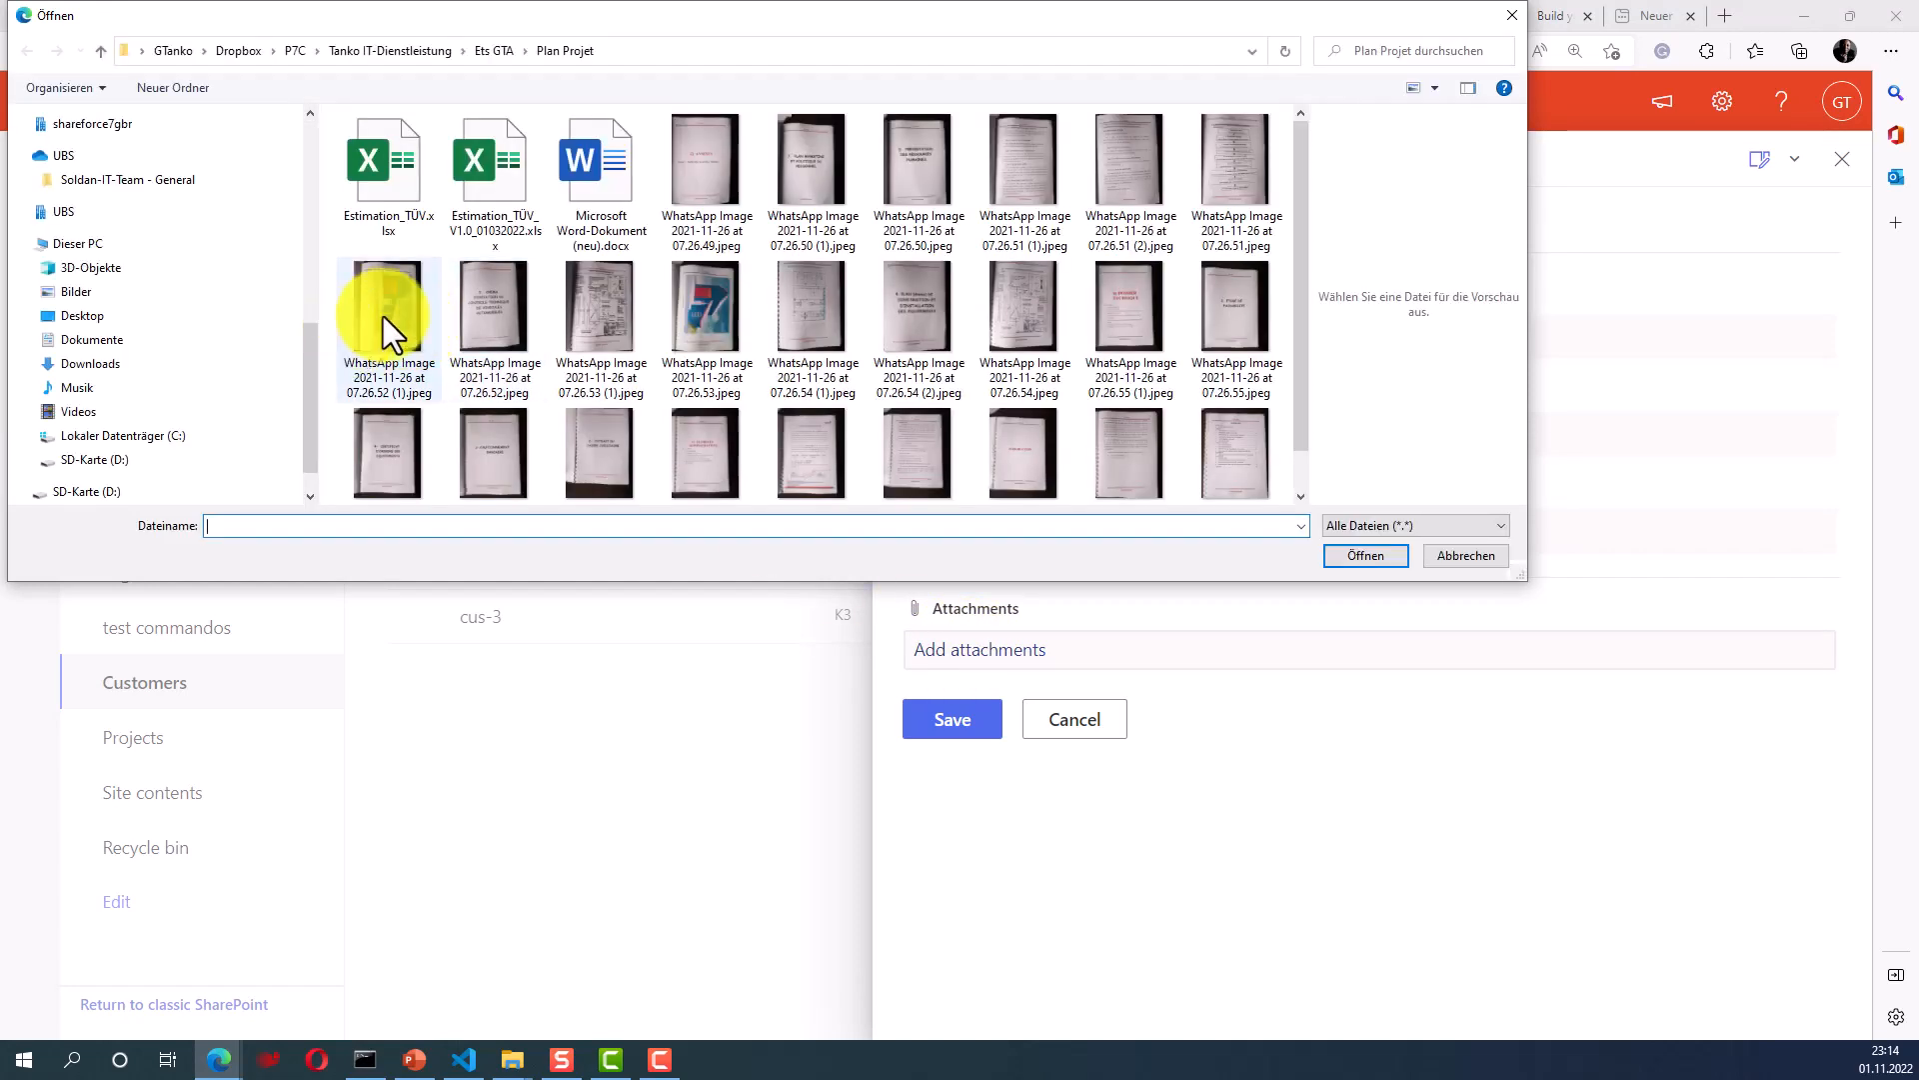
pyautogui.click(729, 182)
pyautogui.click(1366, 555)
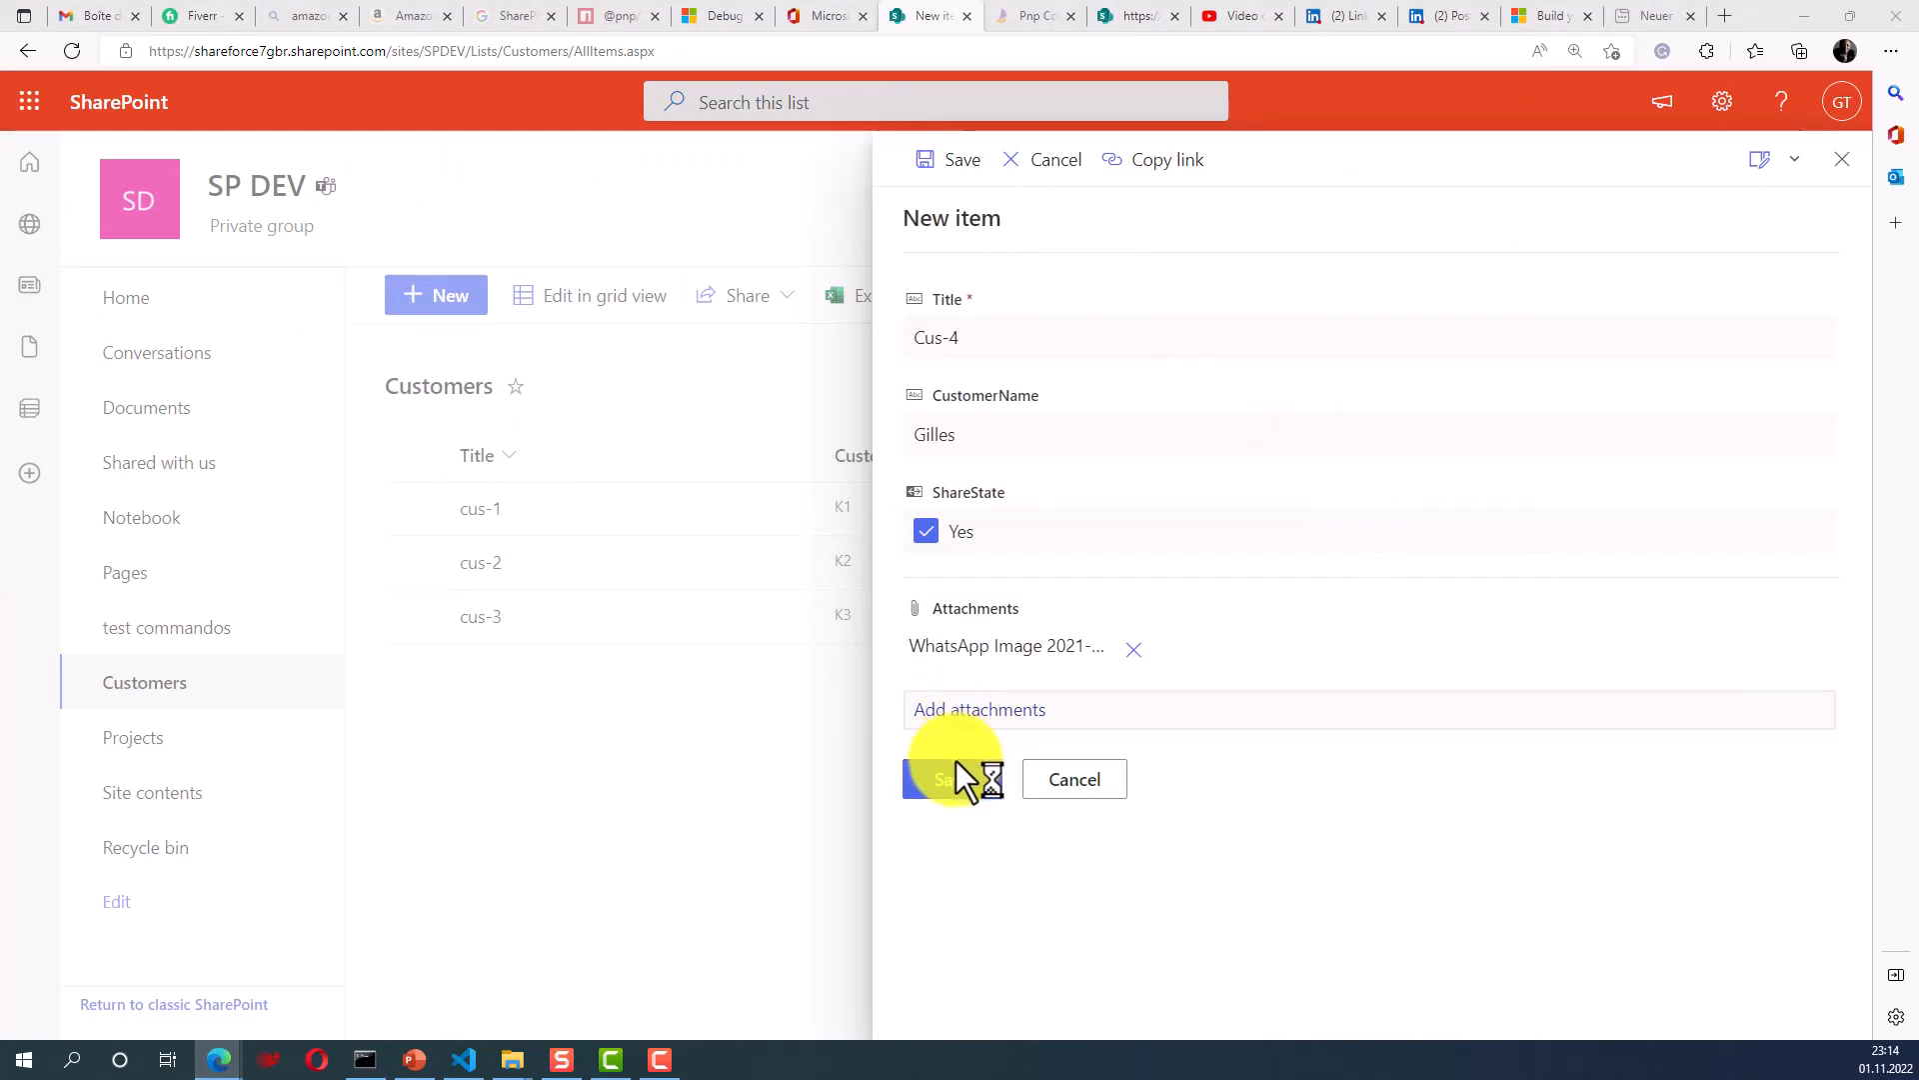
pyautogui.click(955, 770)
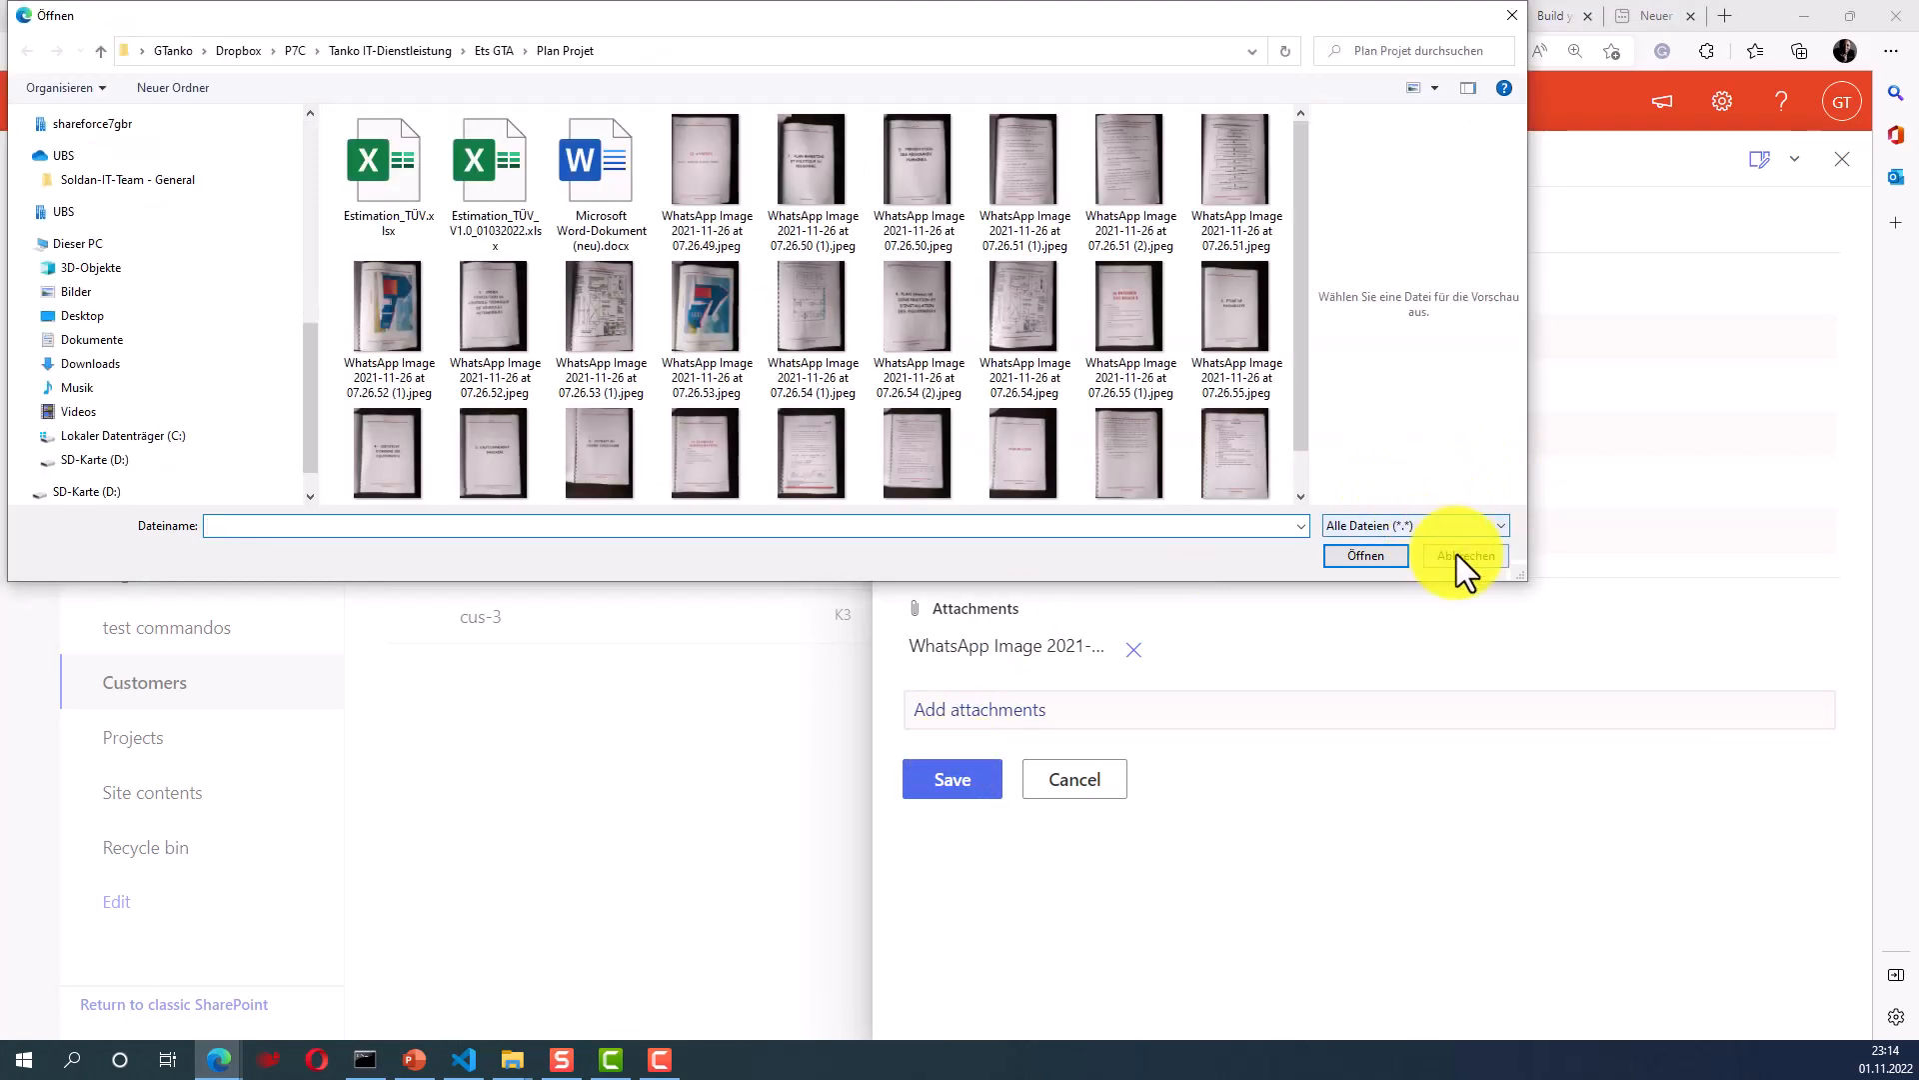
pyautogui.click(1462, 556)
pyautogui.click(950, 786)
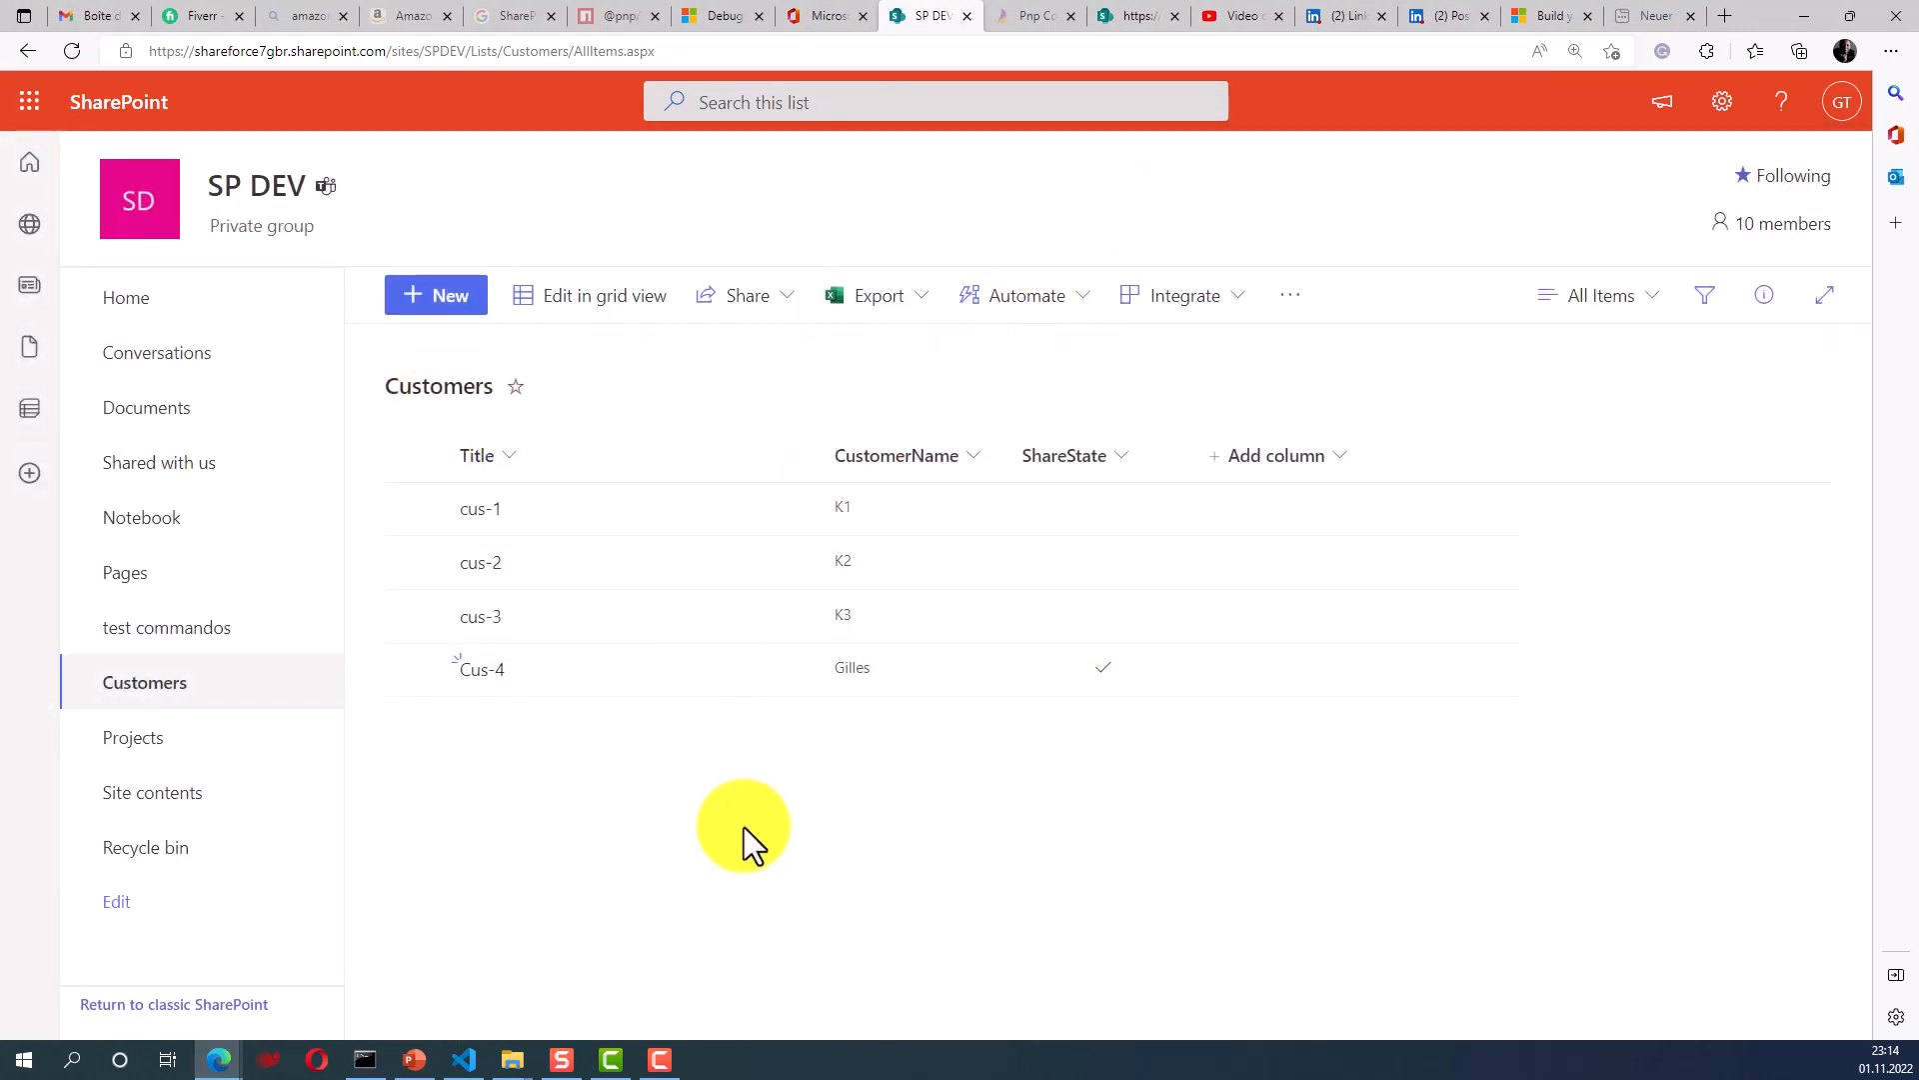
pyautogui.click(576, 300)
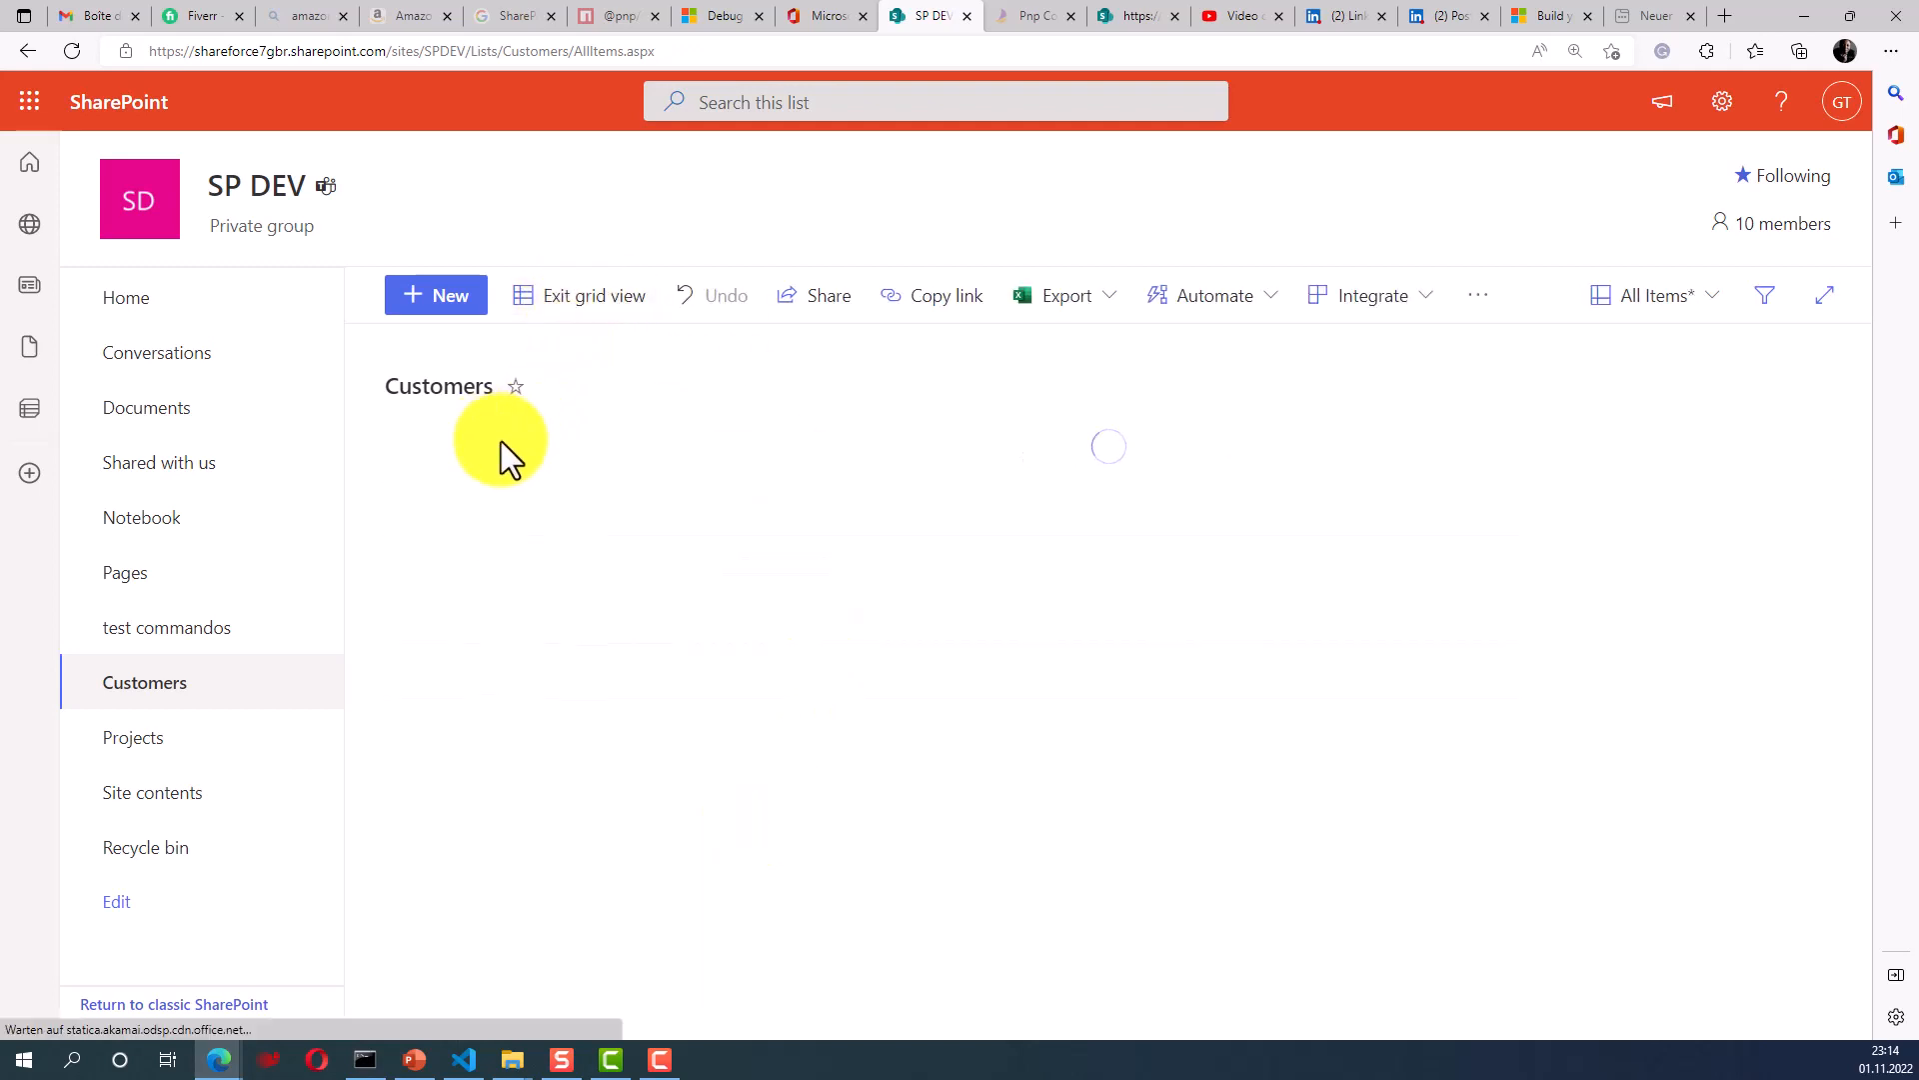
# - Add grid row cus-5 with a customer name and ShareState checked, then exit grid view
pyautogui.click(471, 746)
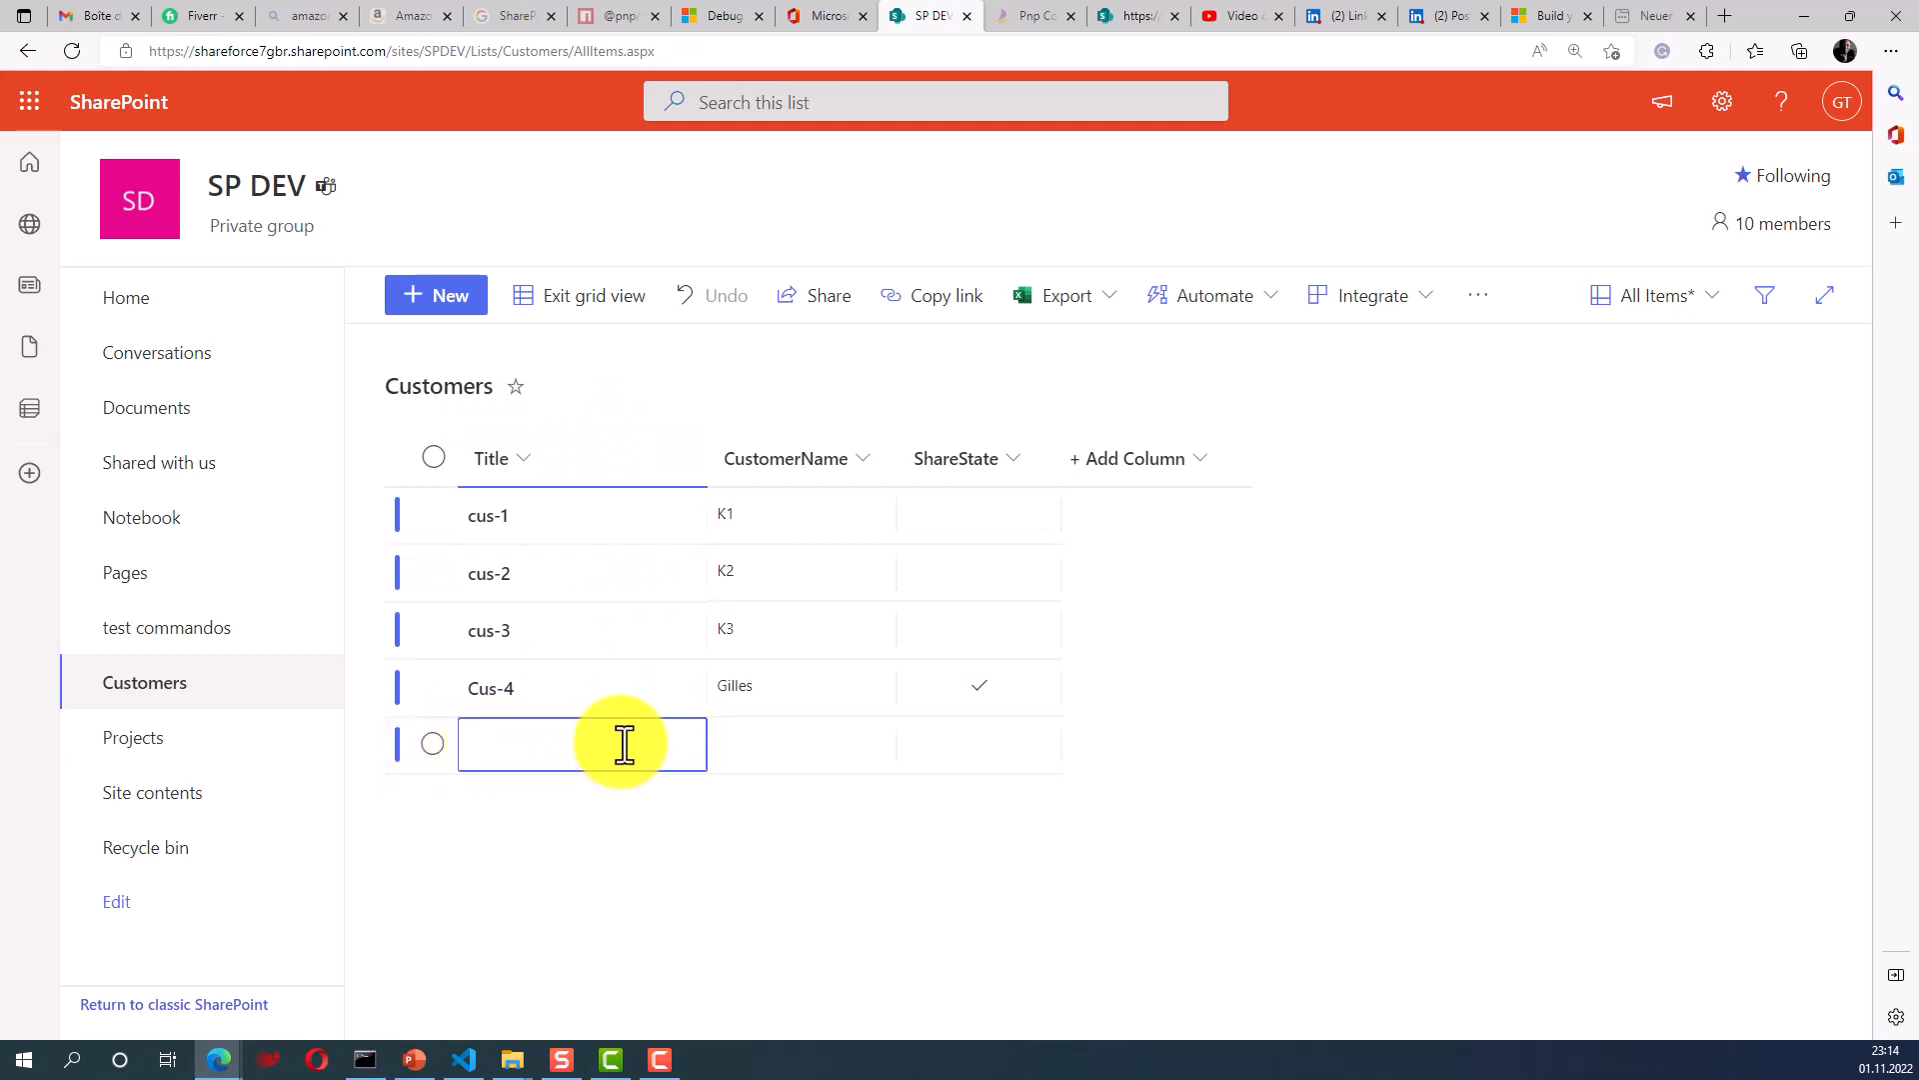
pyautogui.write('cus-5')
pyautogui.click(755, 759)
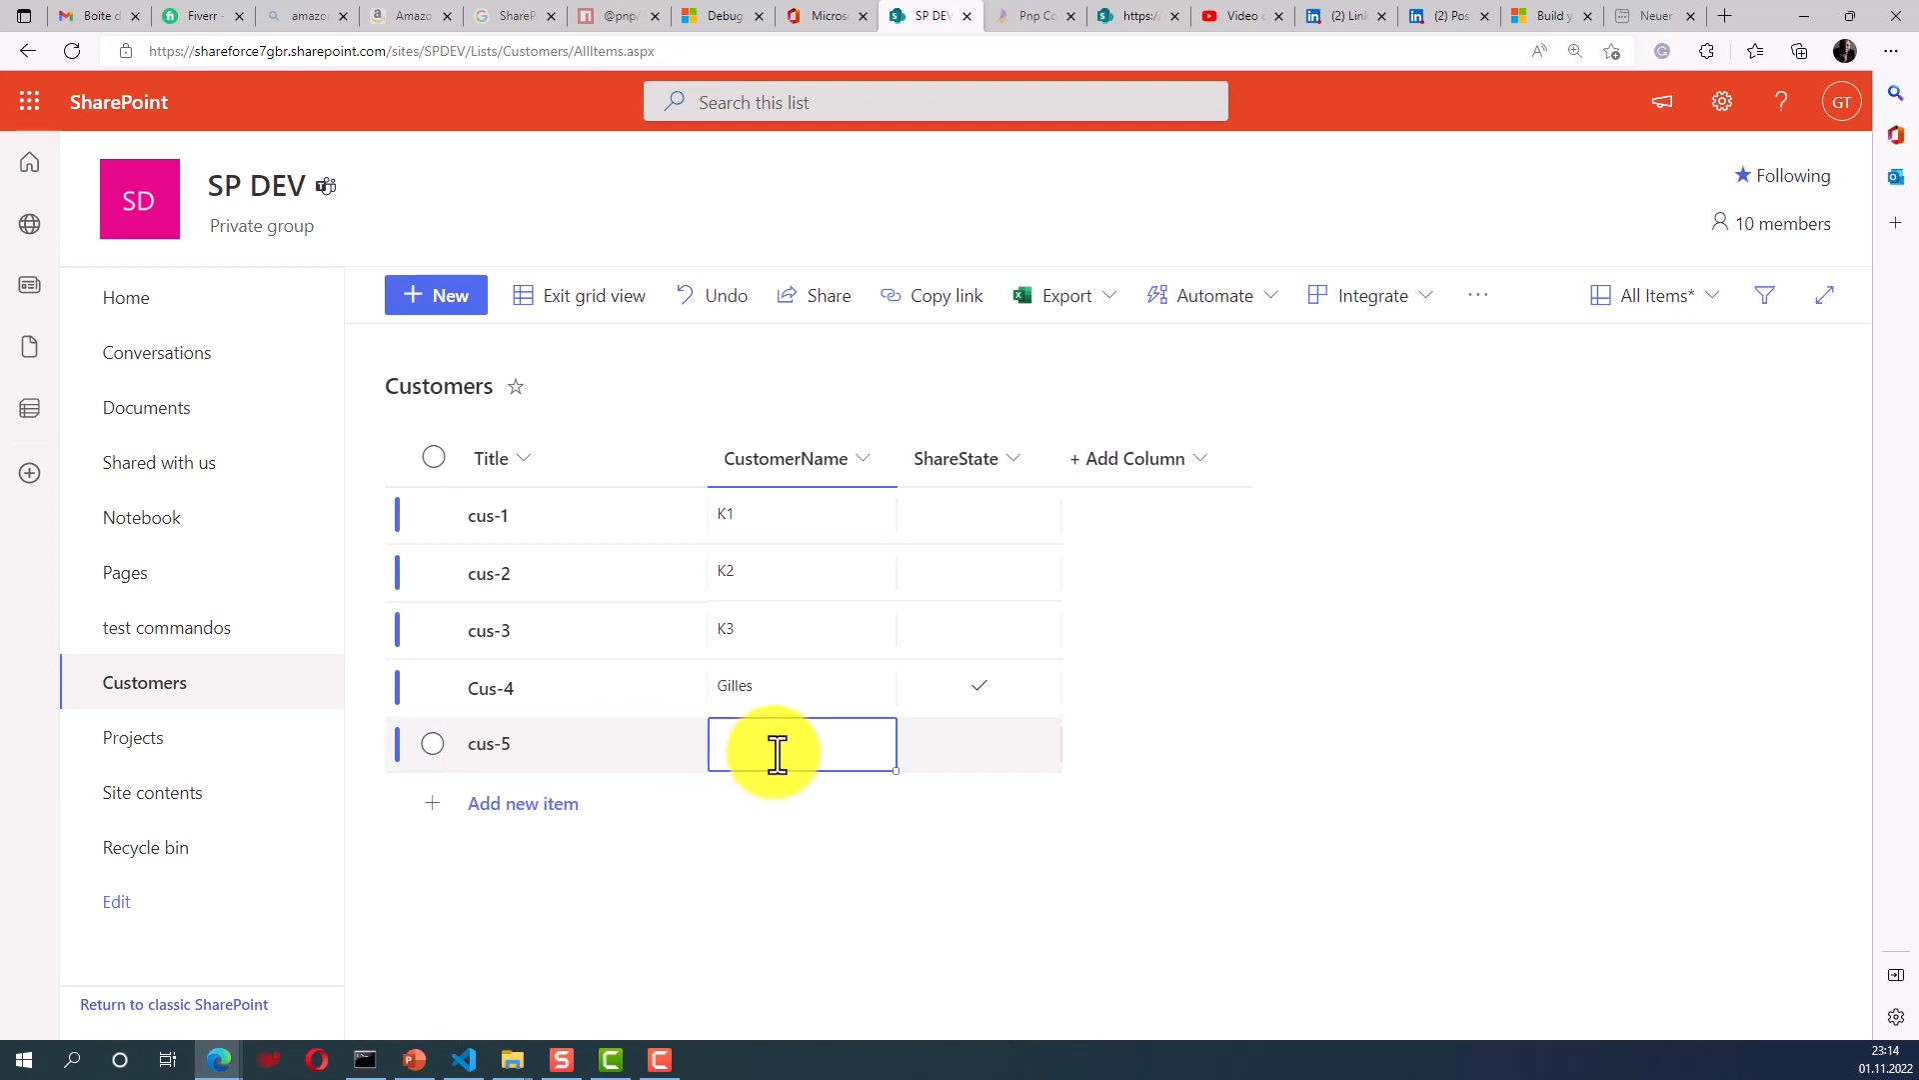
pyautogui.write('Tanko')
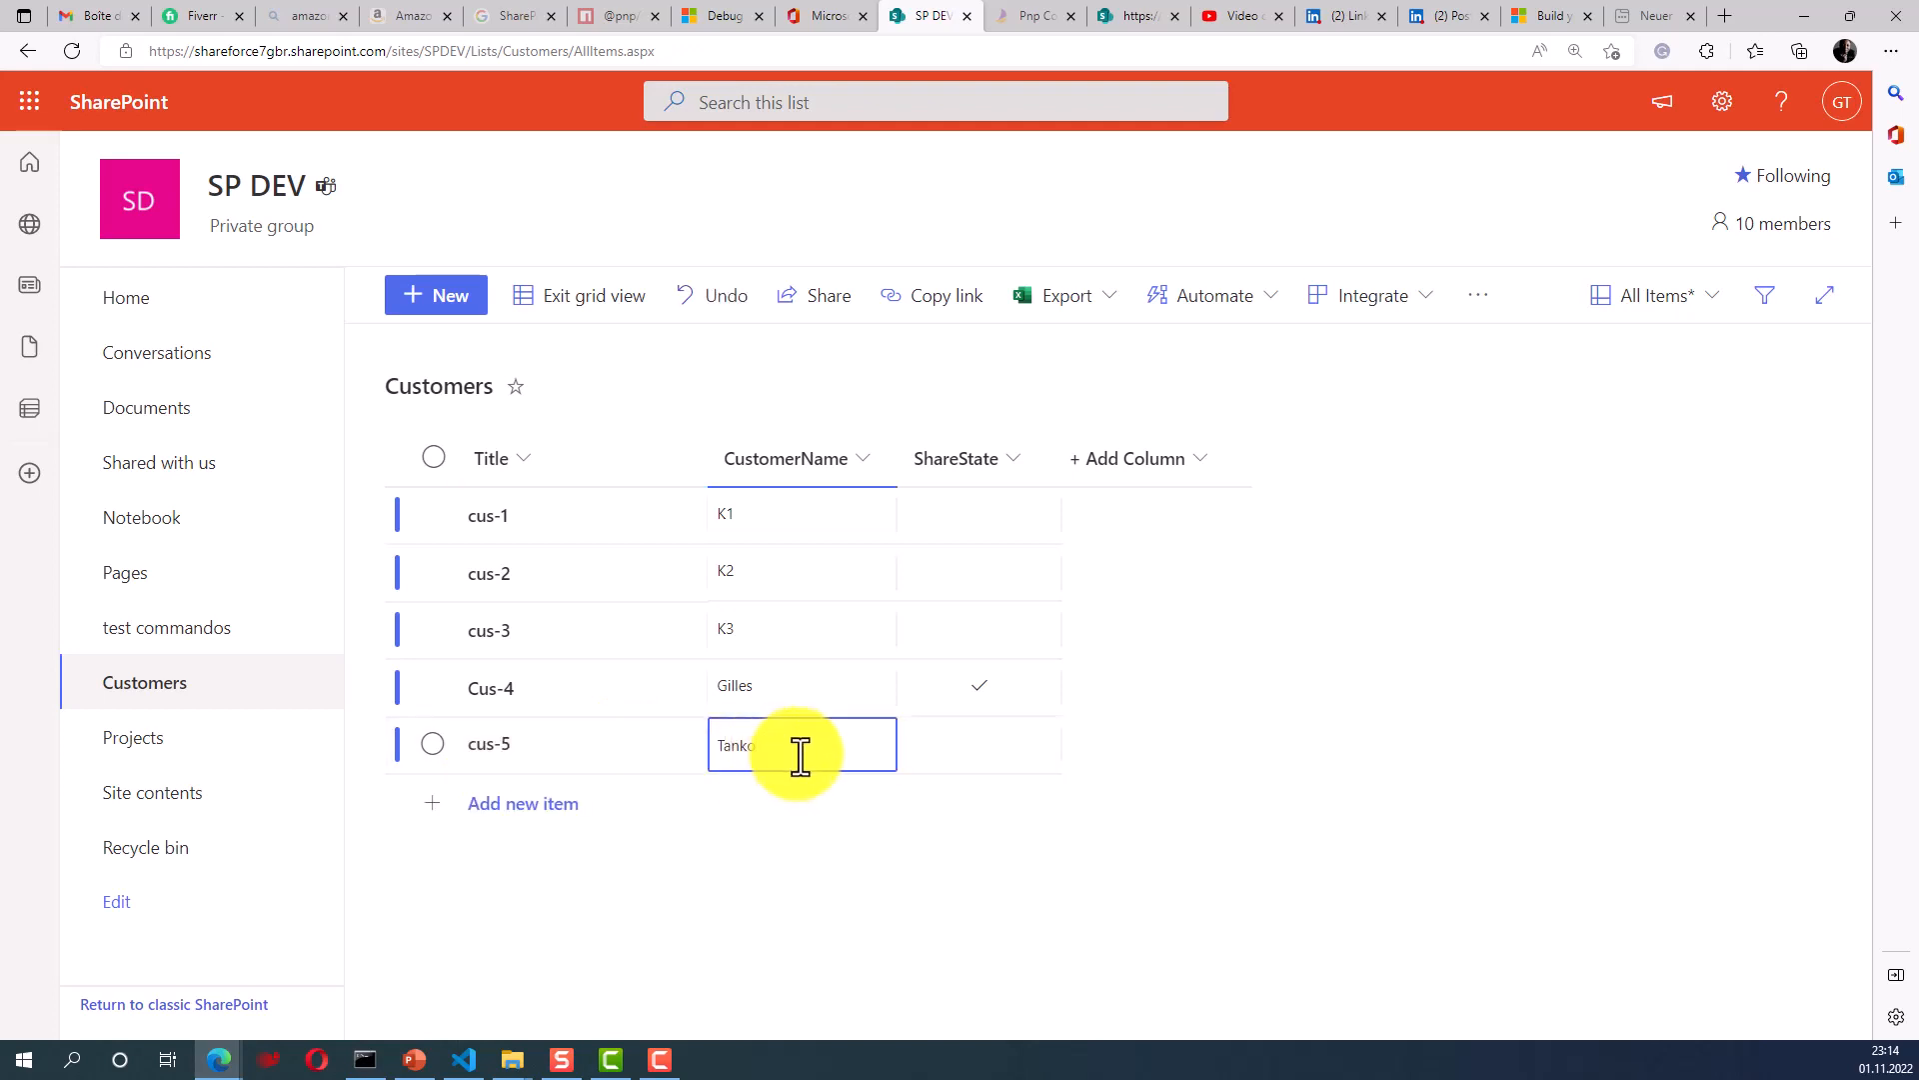
pyautogui.click(980, 745)
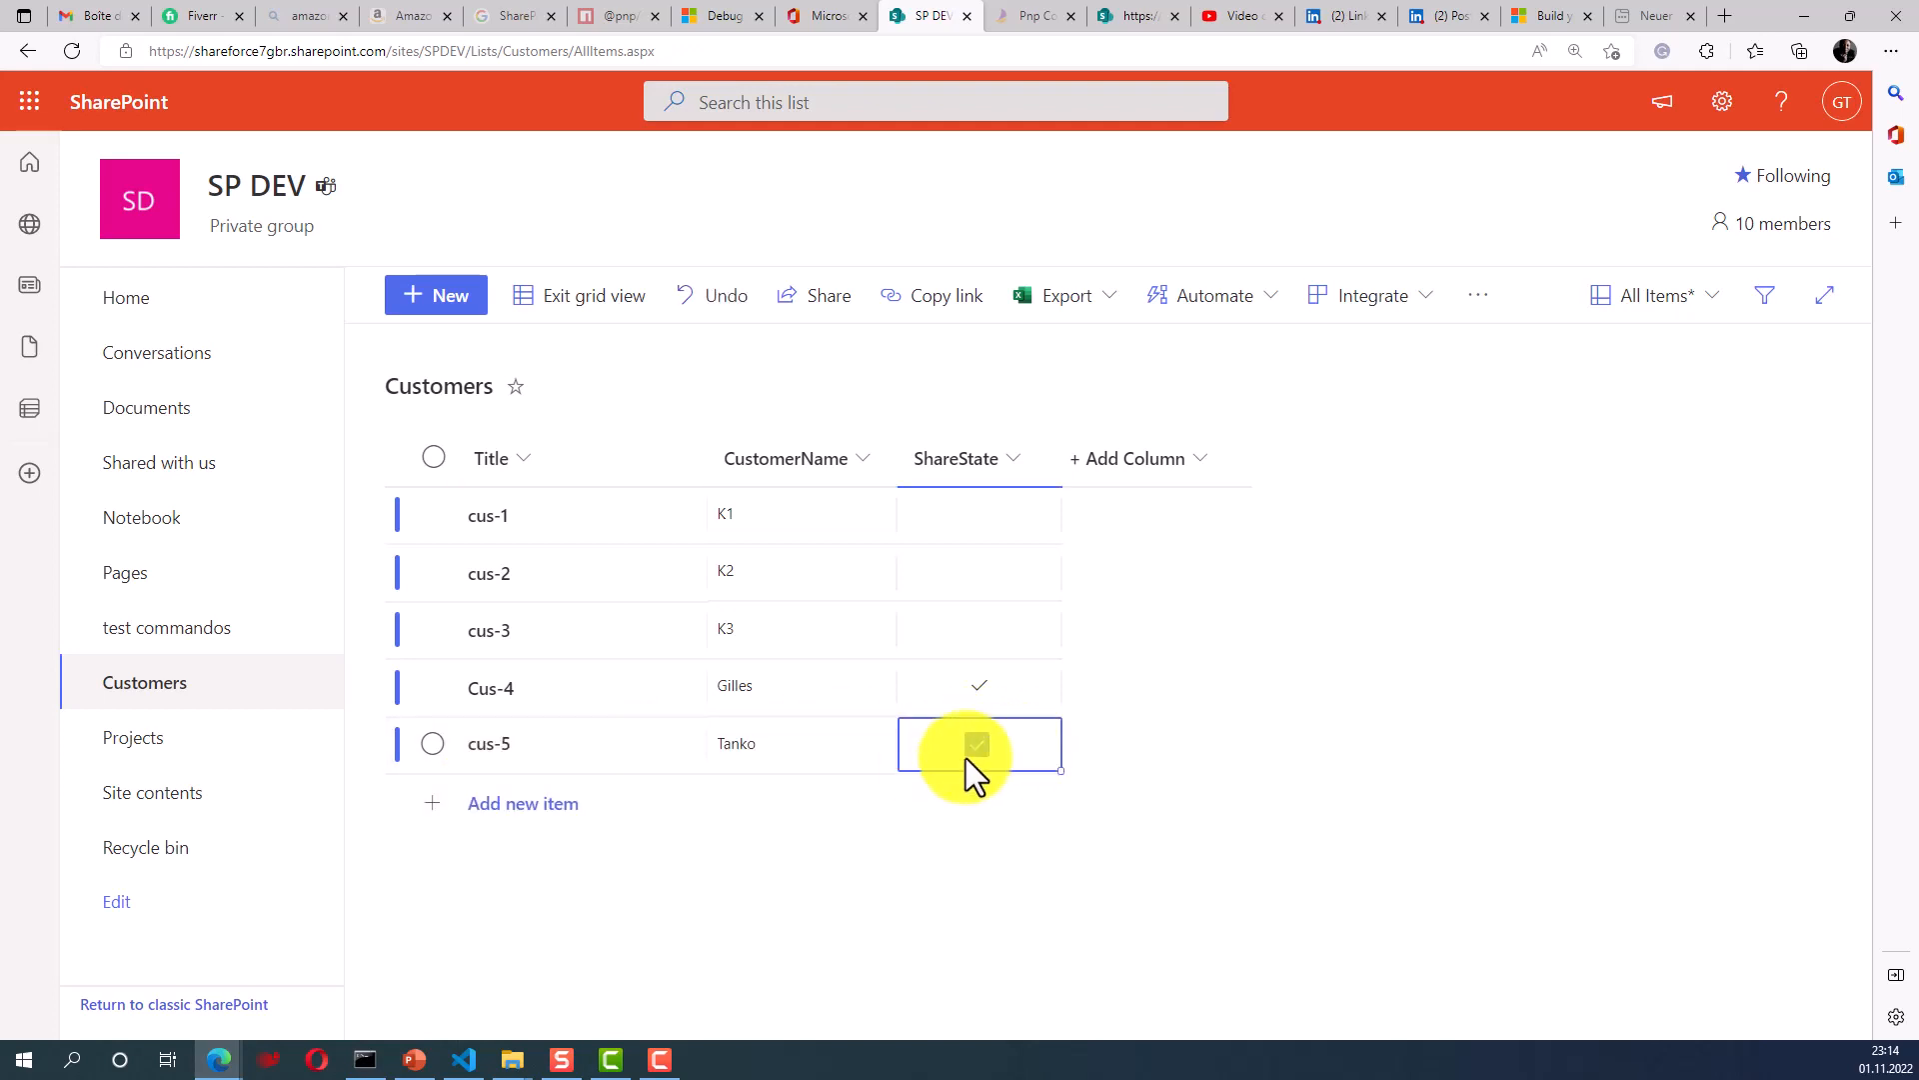
pyautogui.click(967, 755)
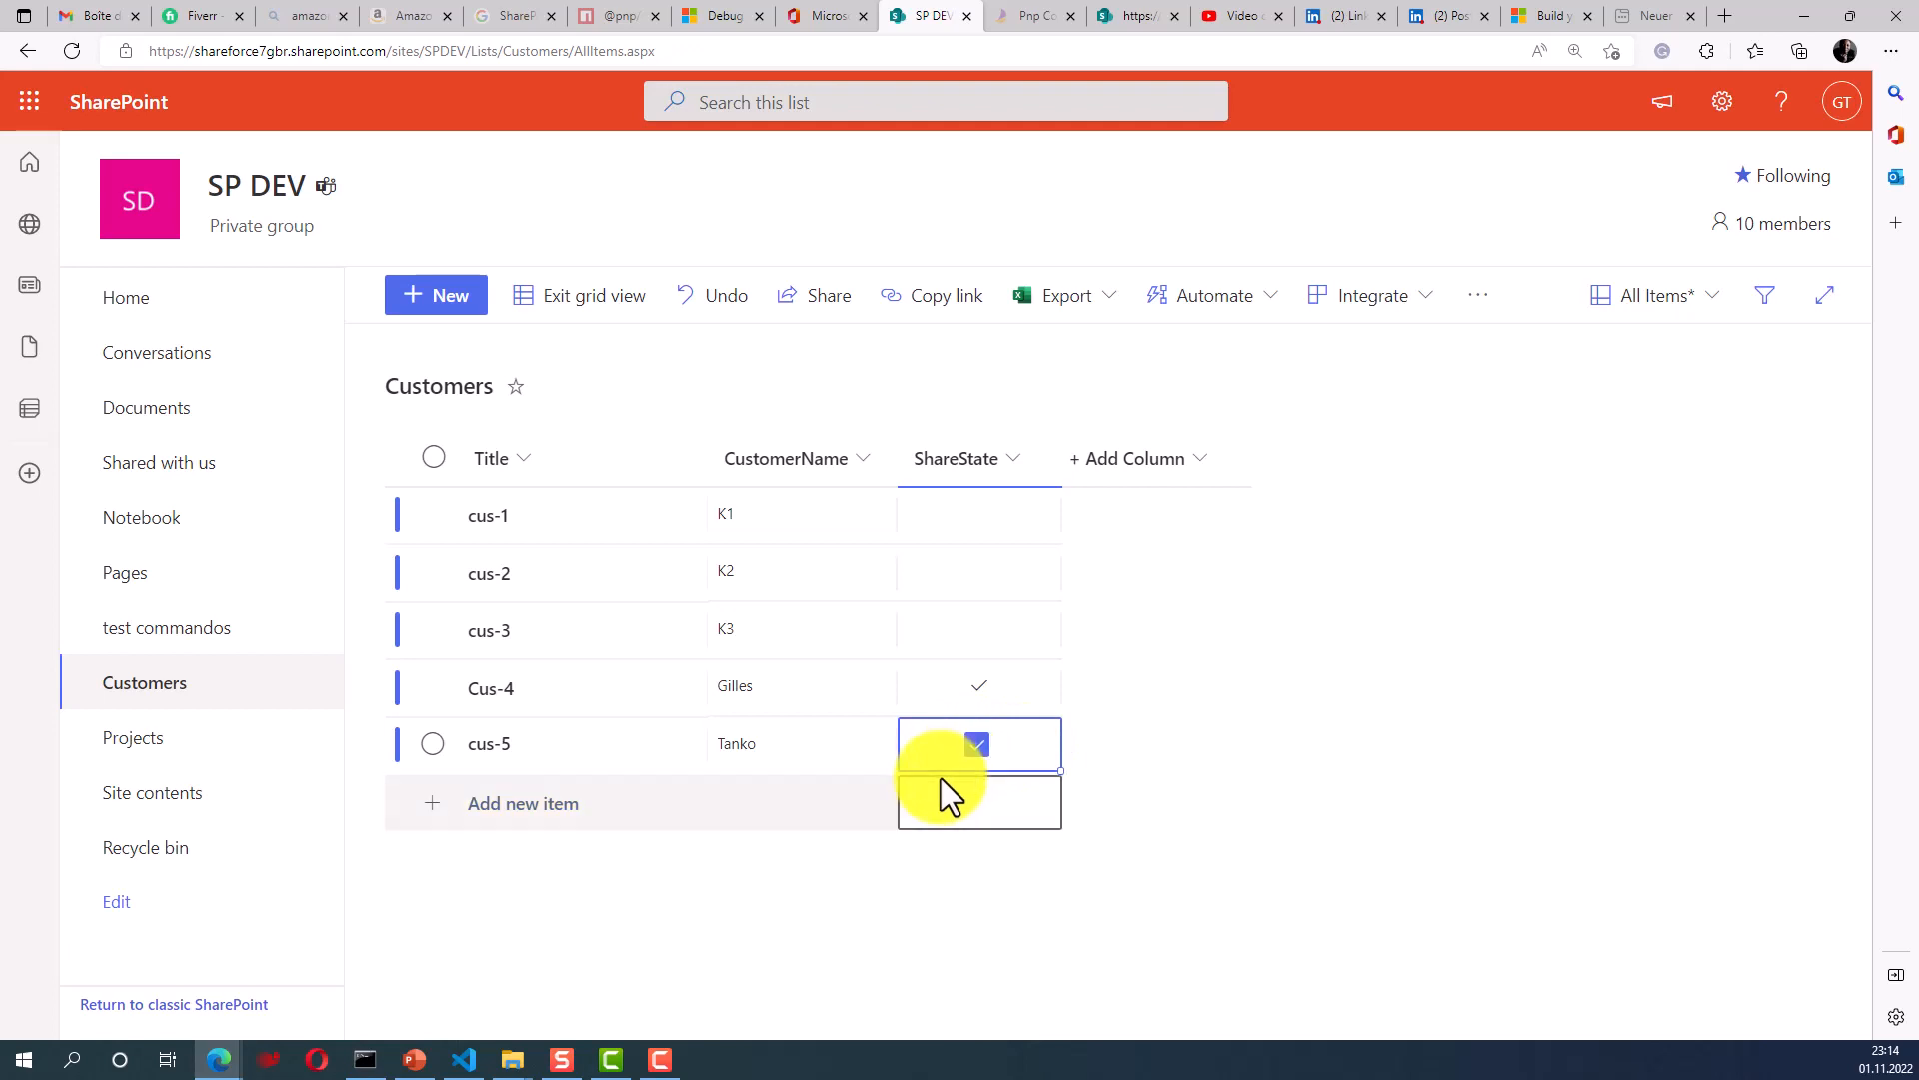
pyautogui.click(554, 320)
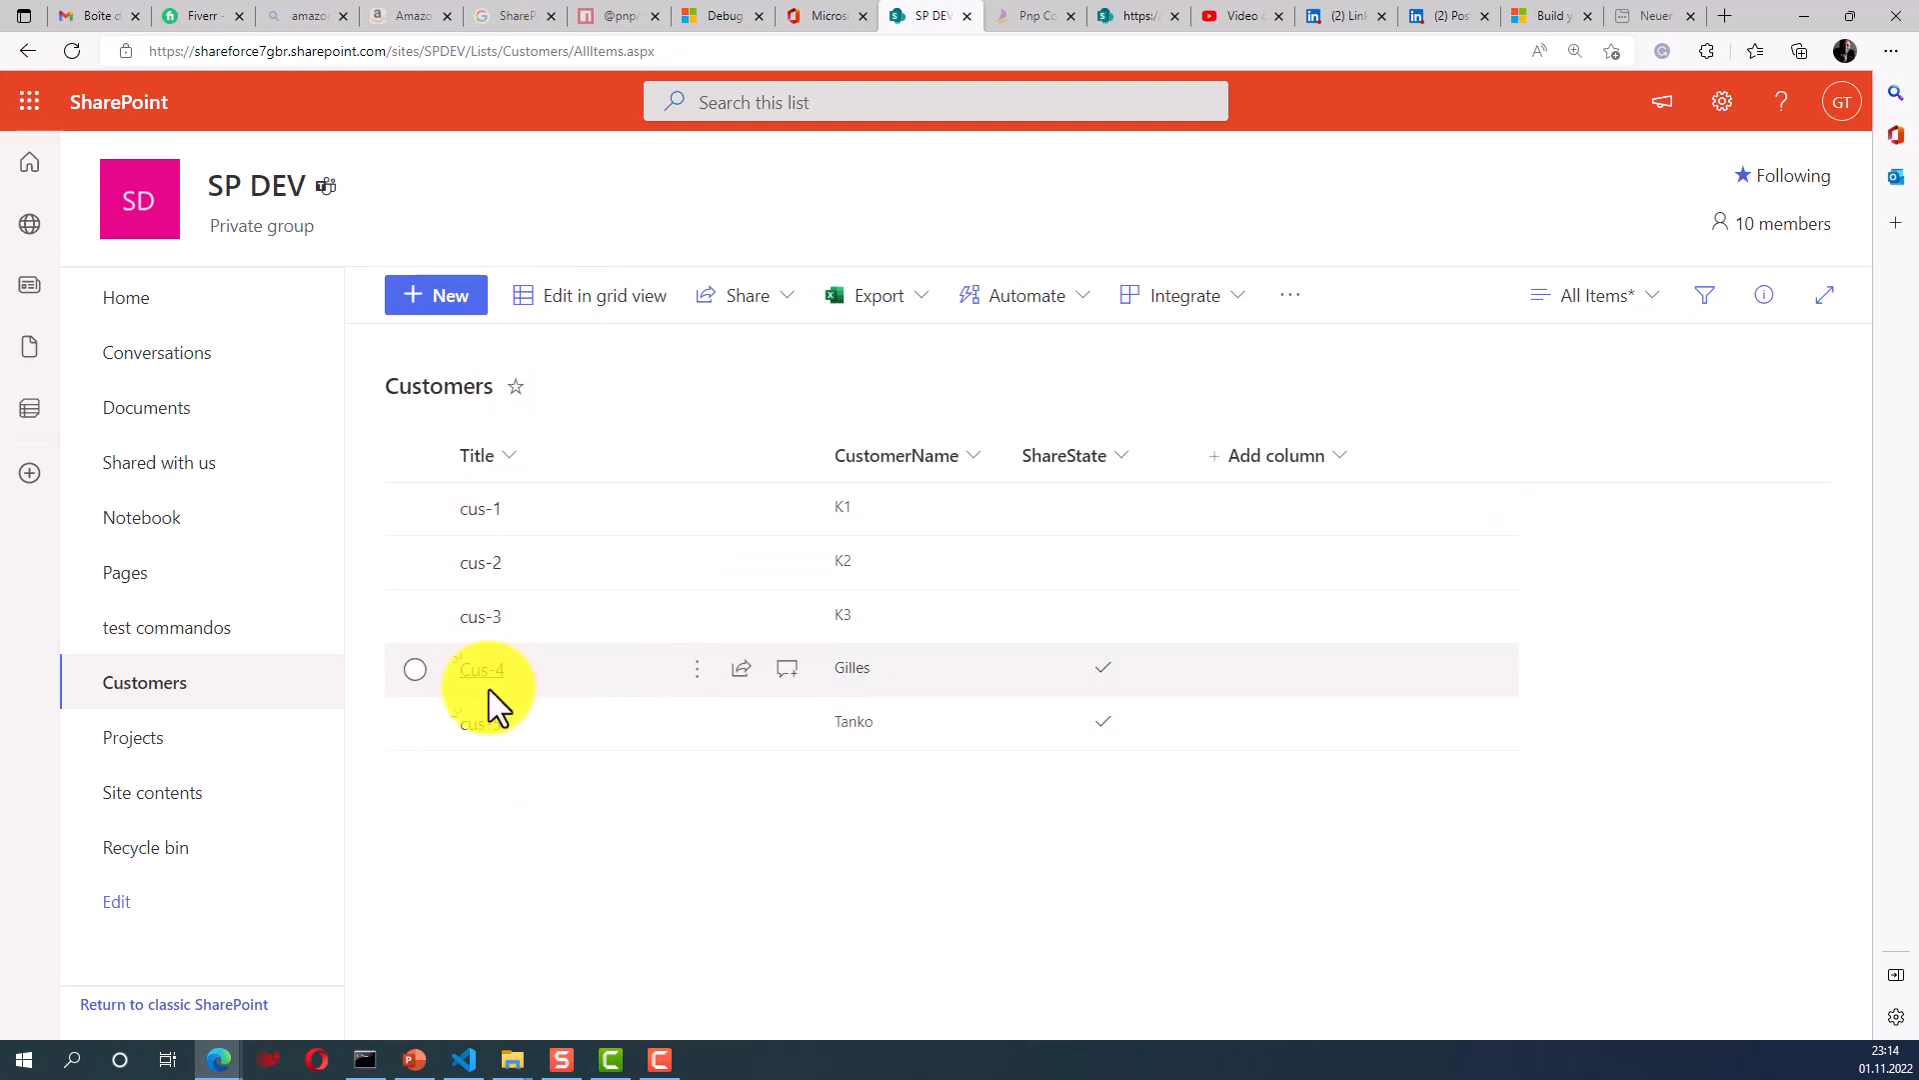
# - Append 1 to cus-5's Title and customer name, making it cus-51, and save
pyautogui.click(479, 741)
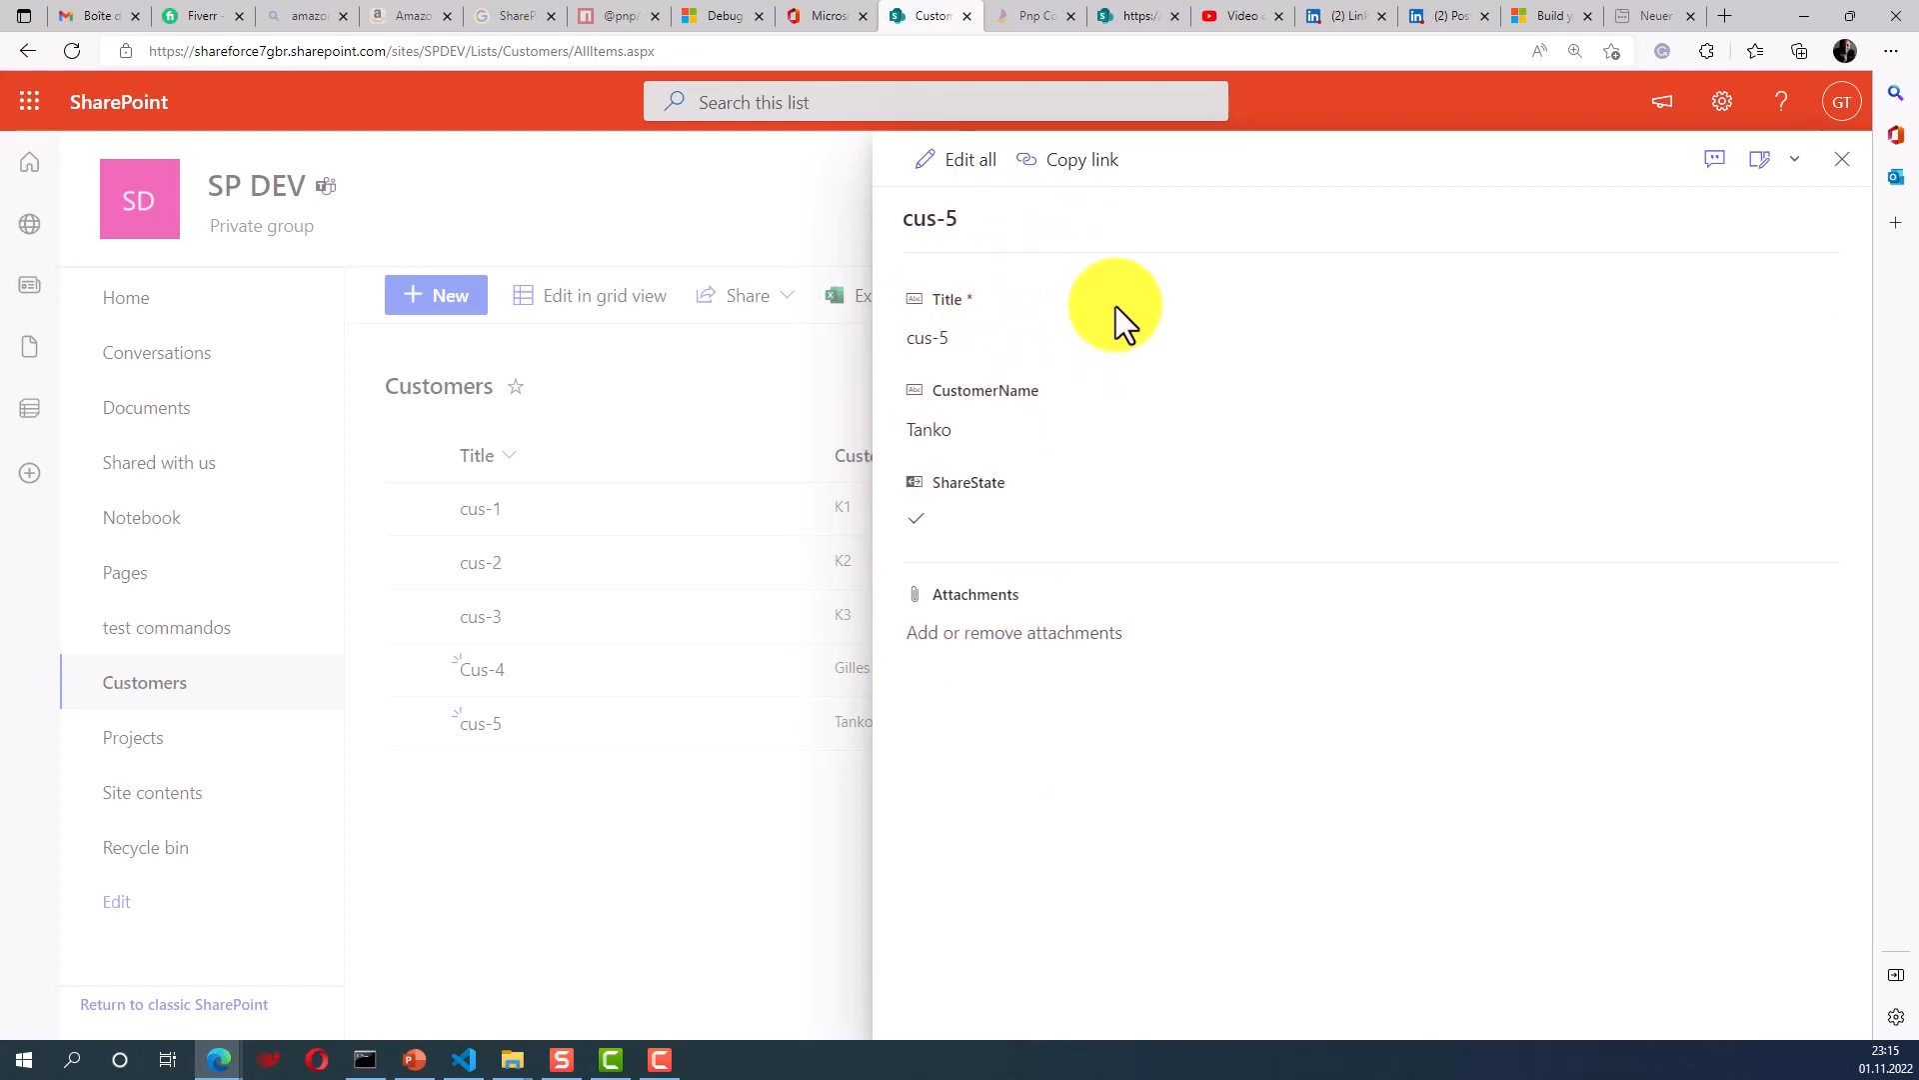
pyautogui.click(1026, 345)
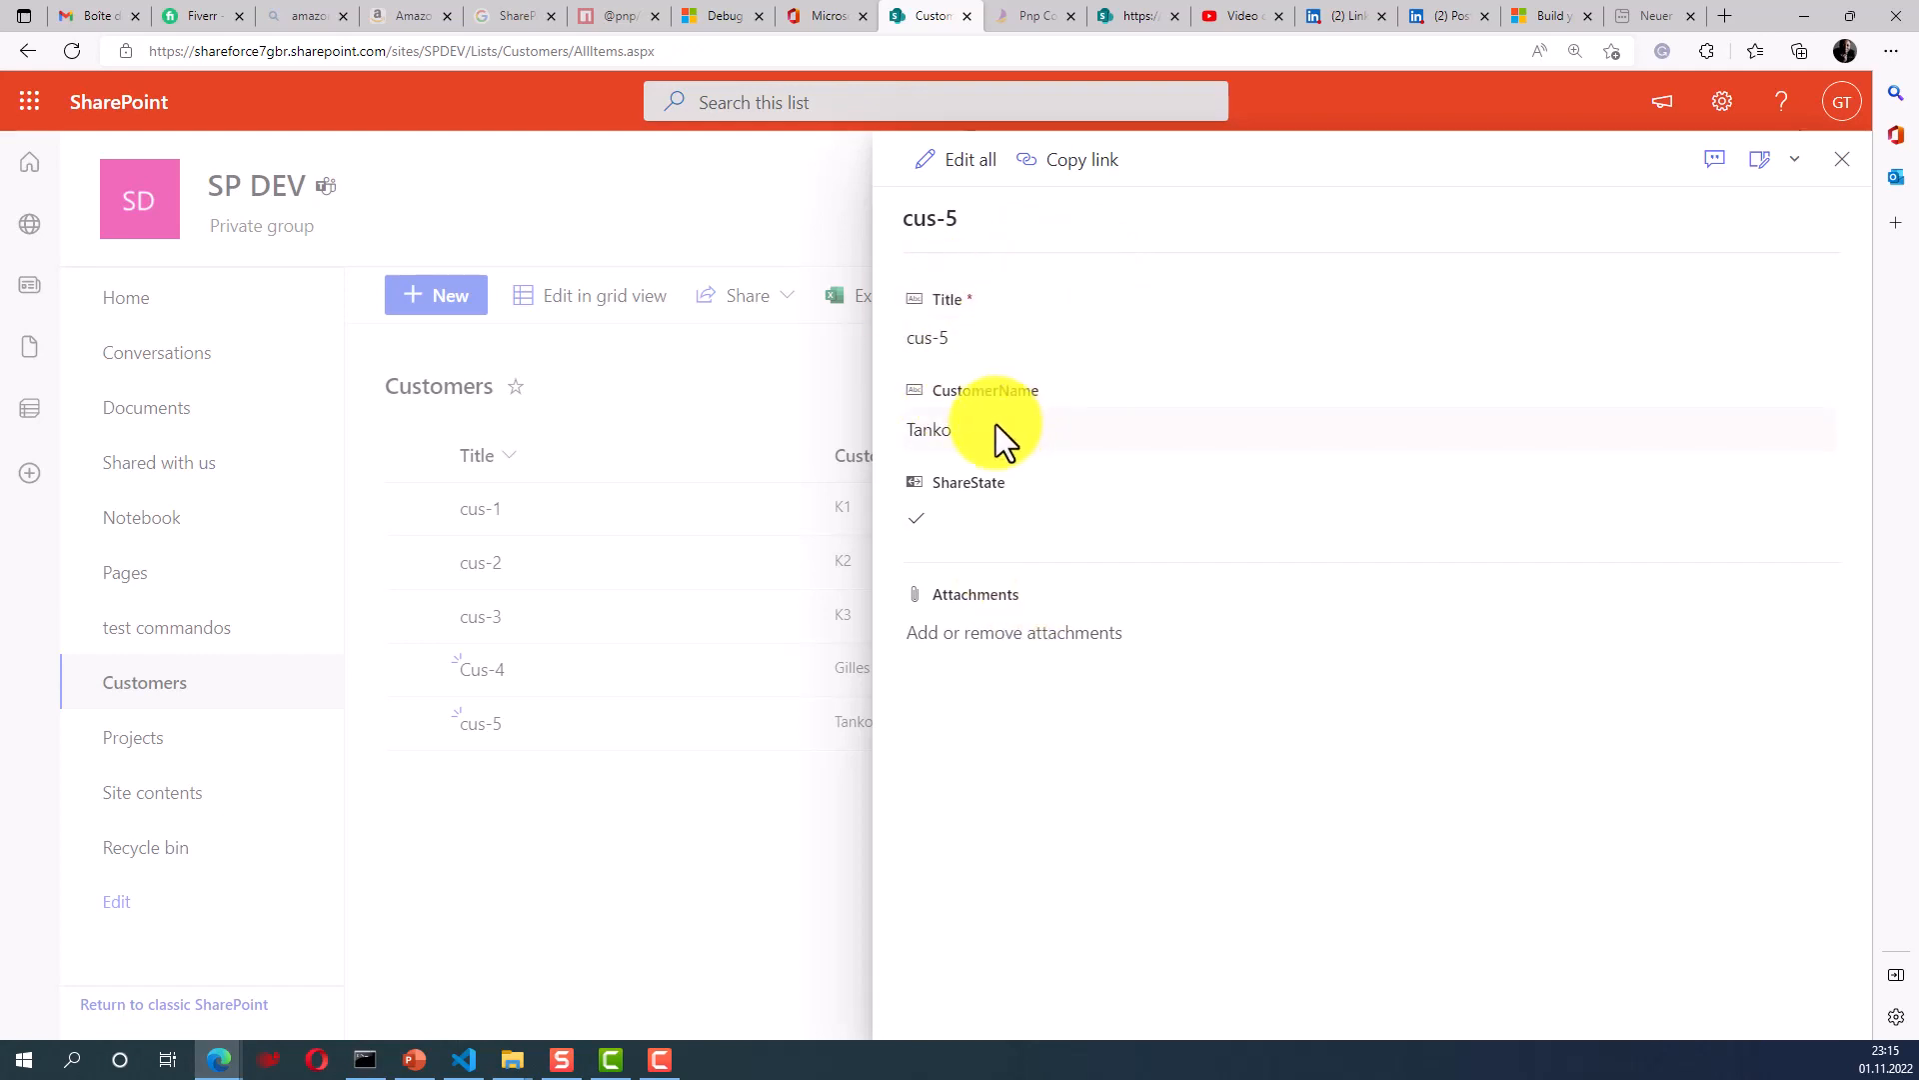
pyautogui.click(970, 170)
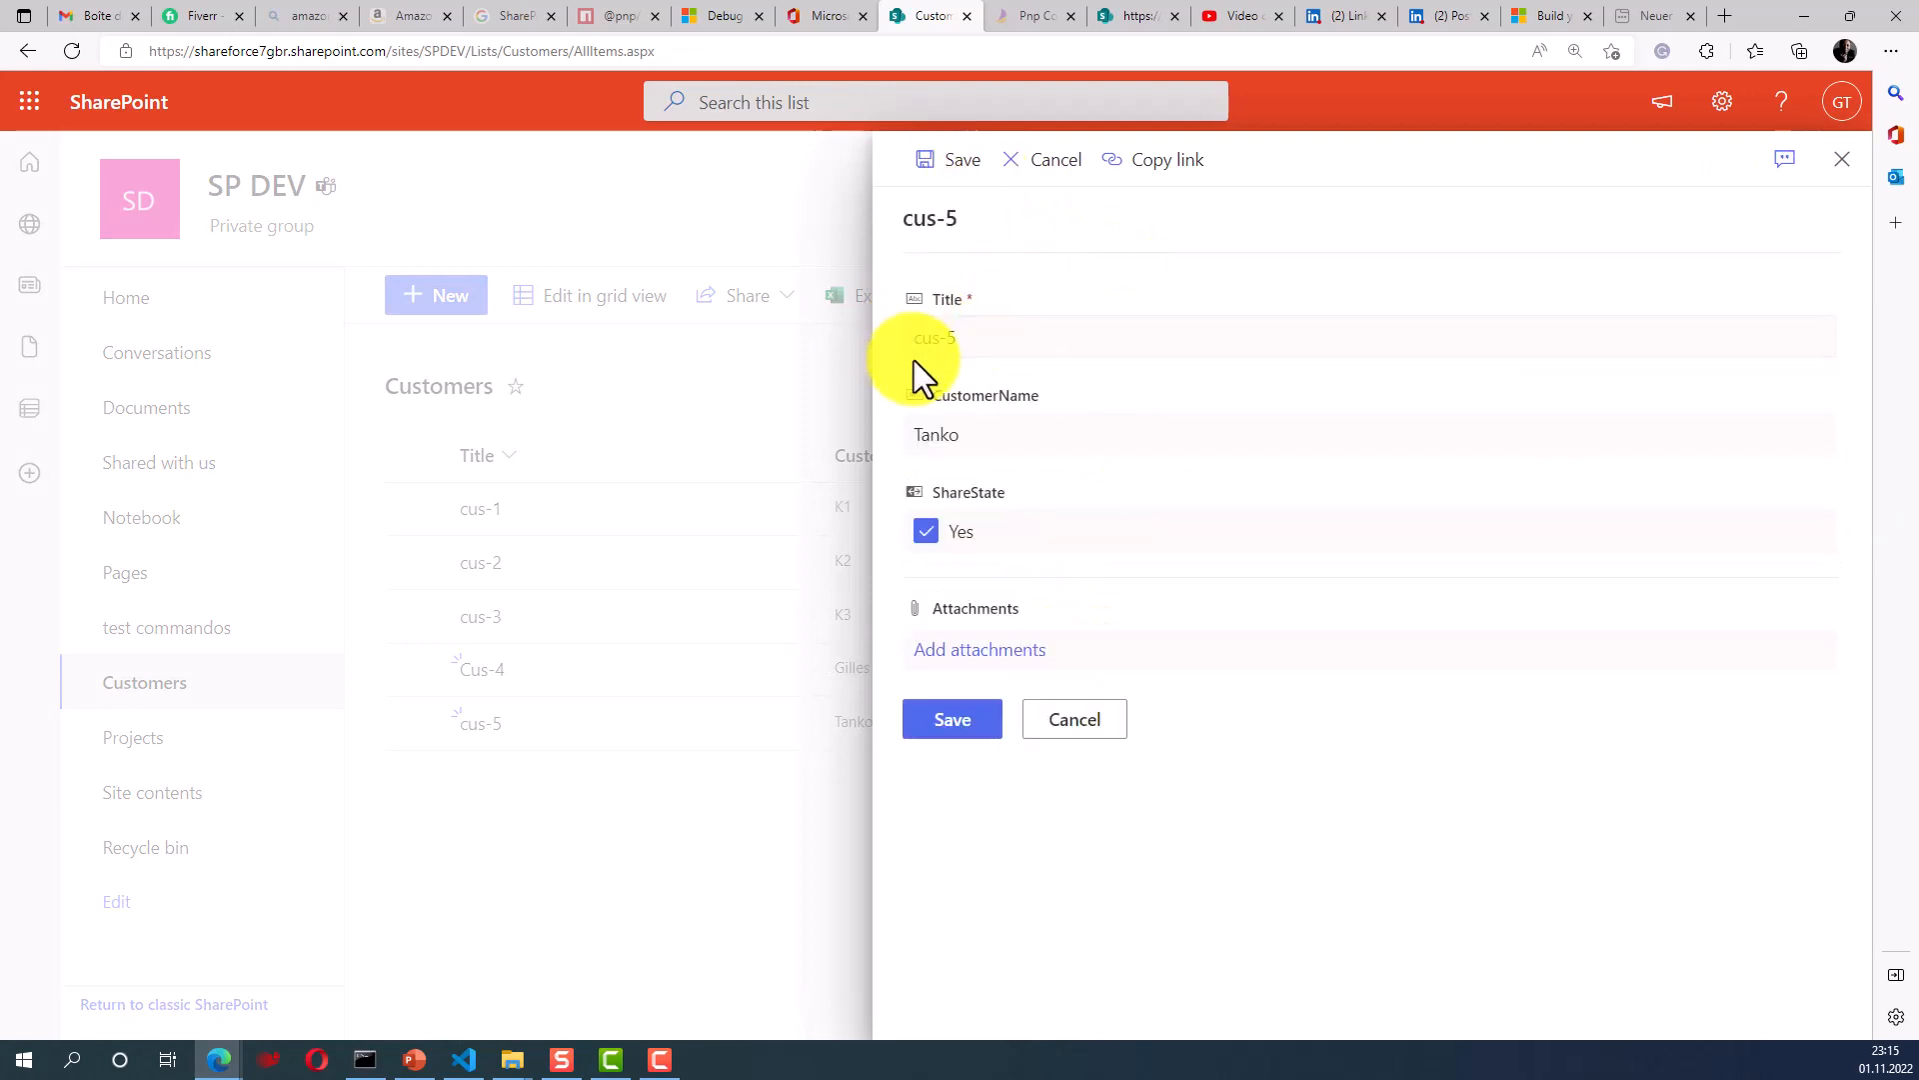
pyautogui.click(990, 340)
pyautogui.click(1010, 347)
pyautogui.write('1')
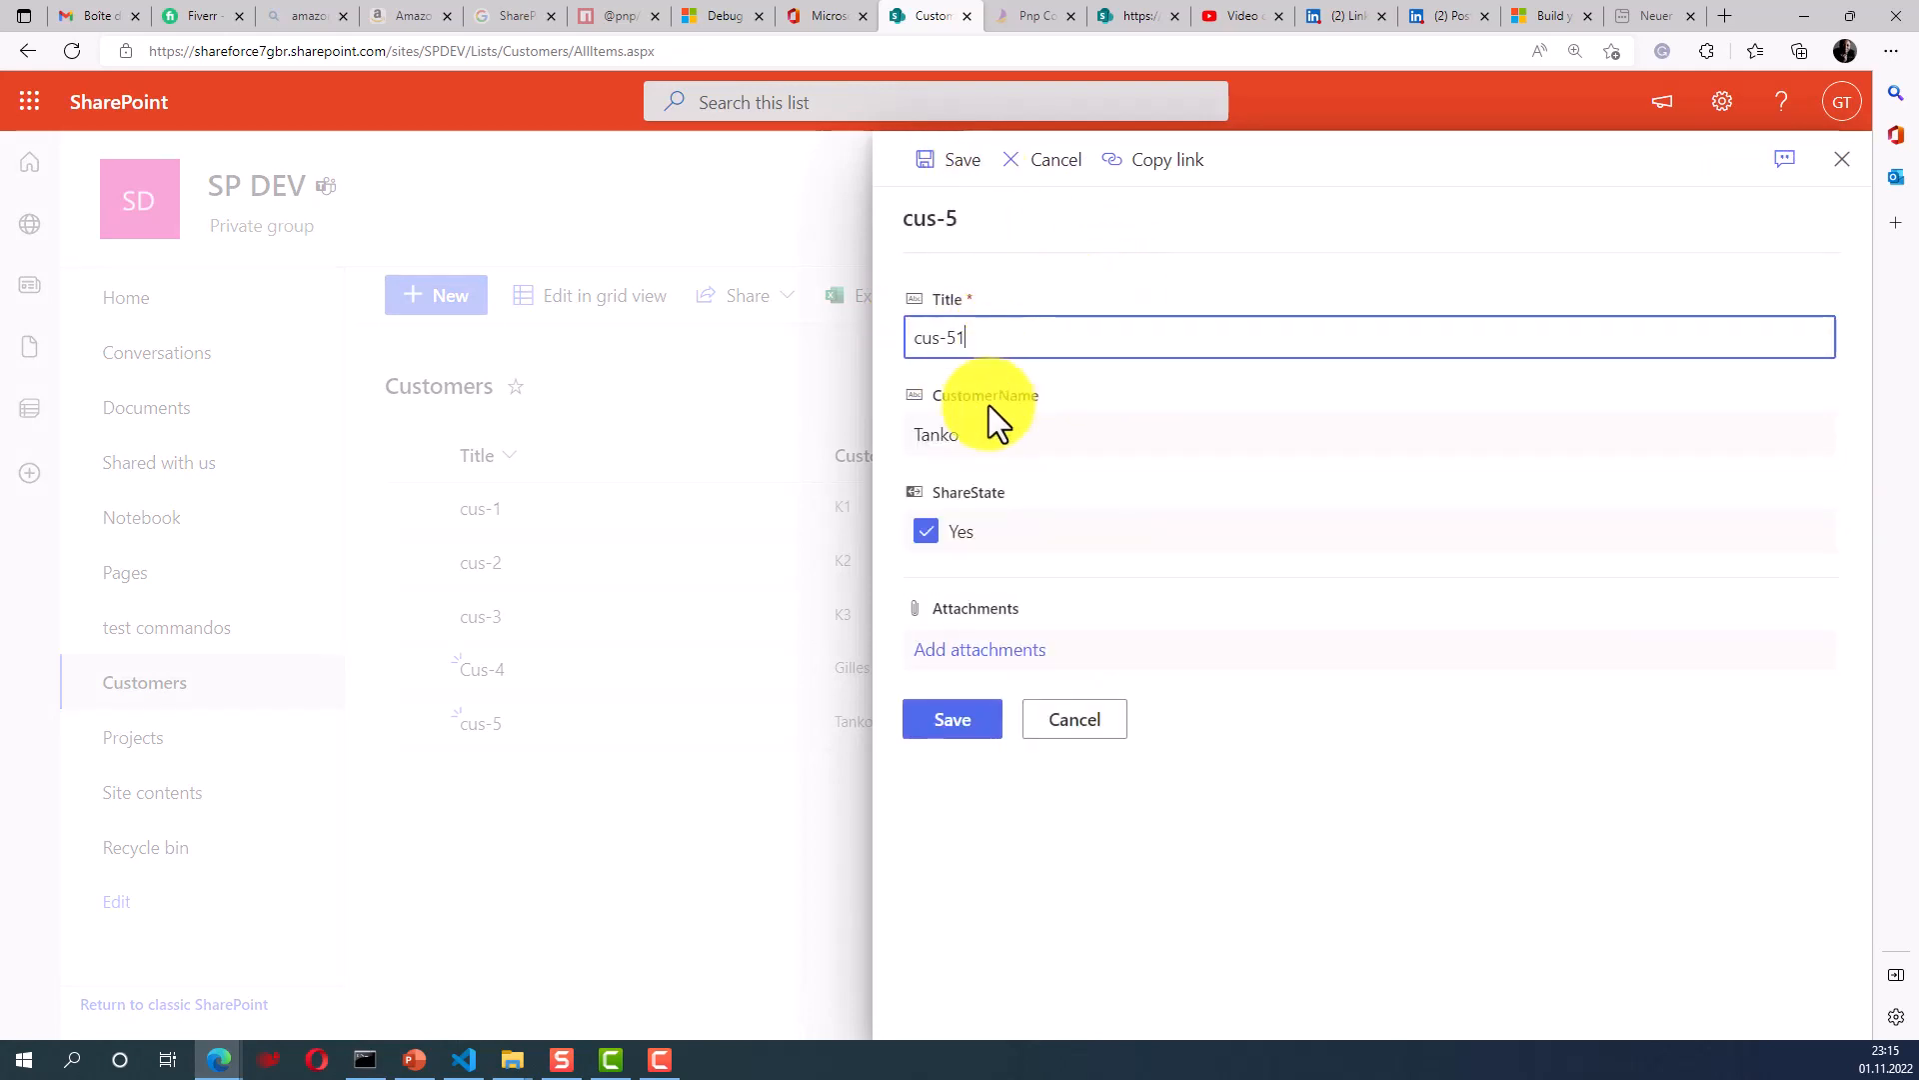
pyautogui.click(1008, 437)
pyautogui.click(1011, 440)
pyautogui.write('1')
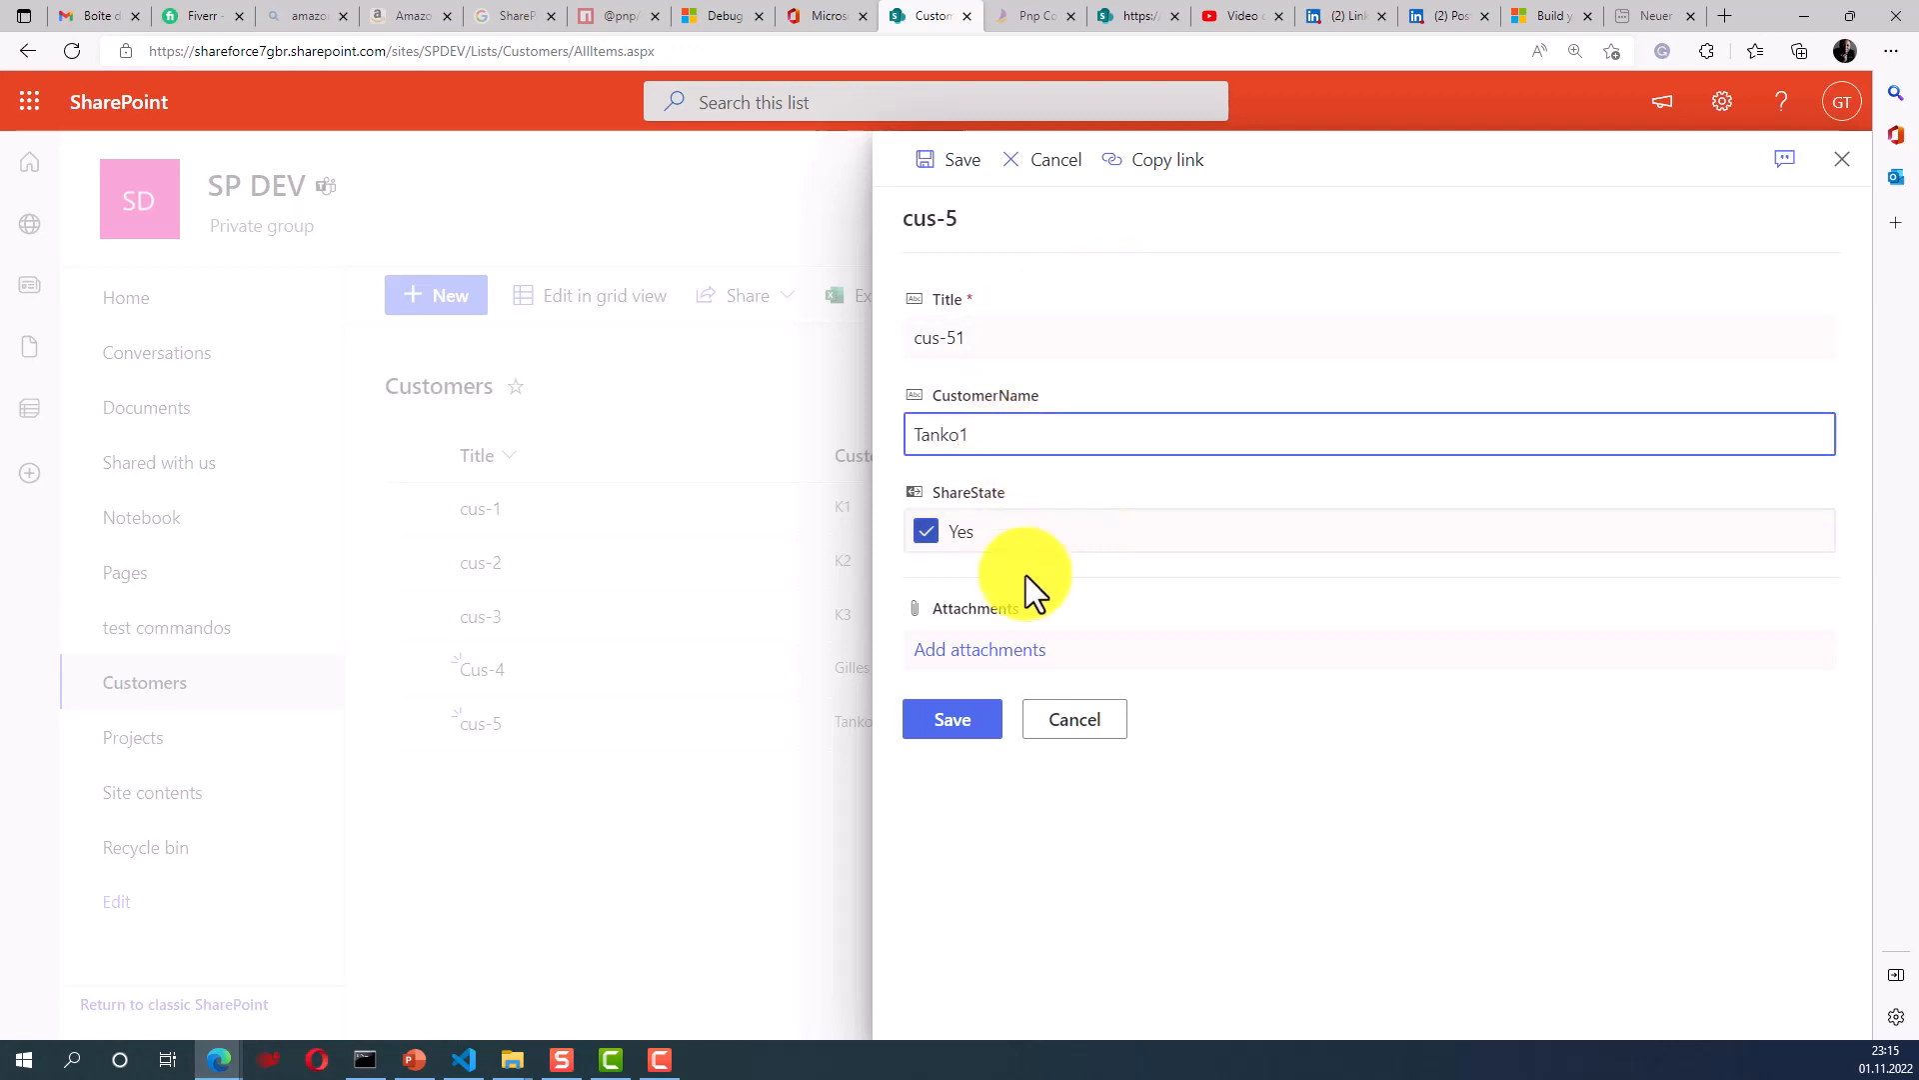
pyautogui.click(958, 730)
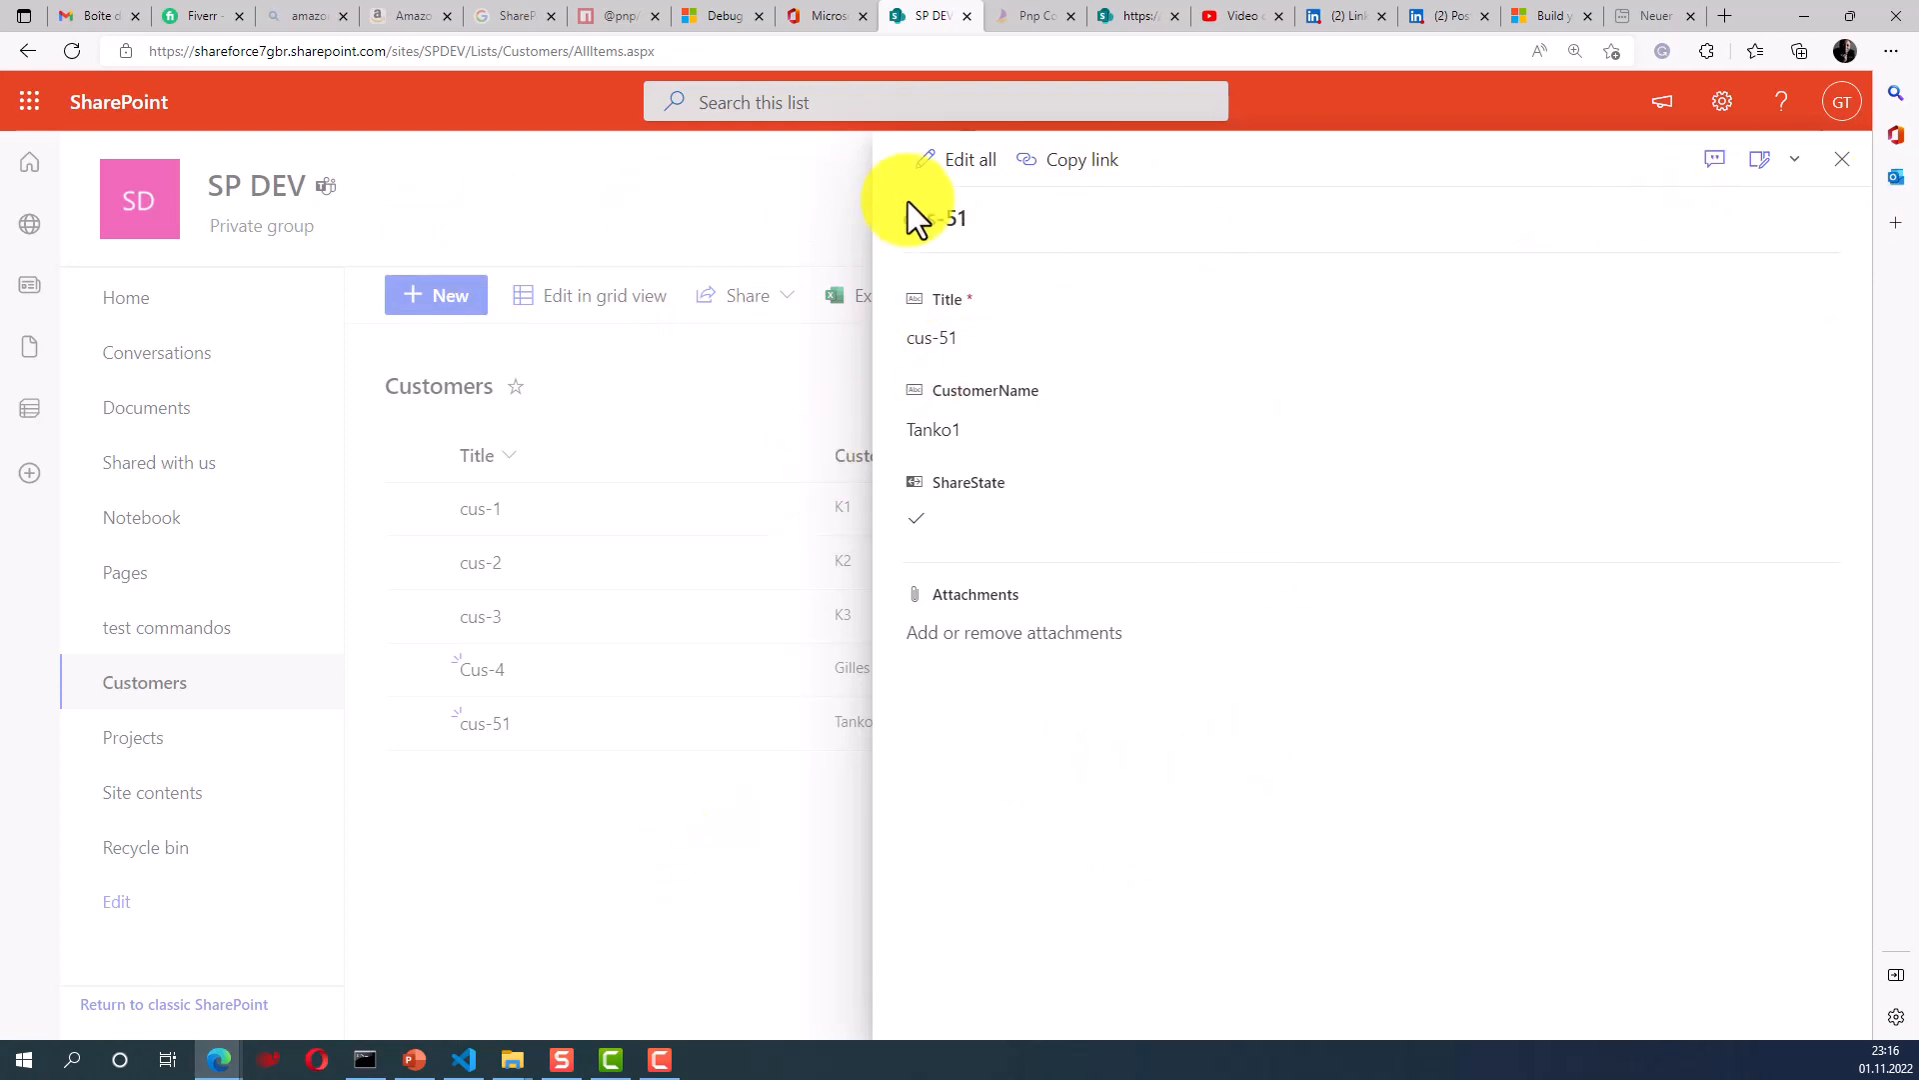
# - Close the cus-51 item panel without further changes
pyautogui.click(962, 188)
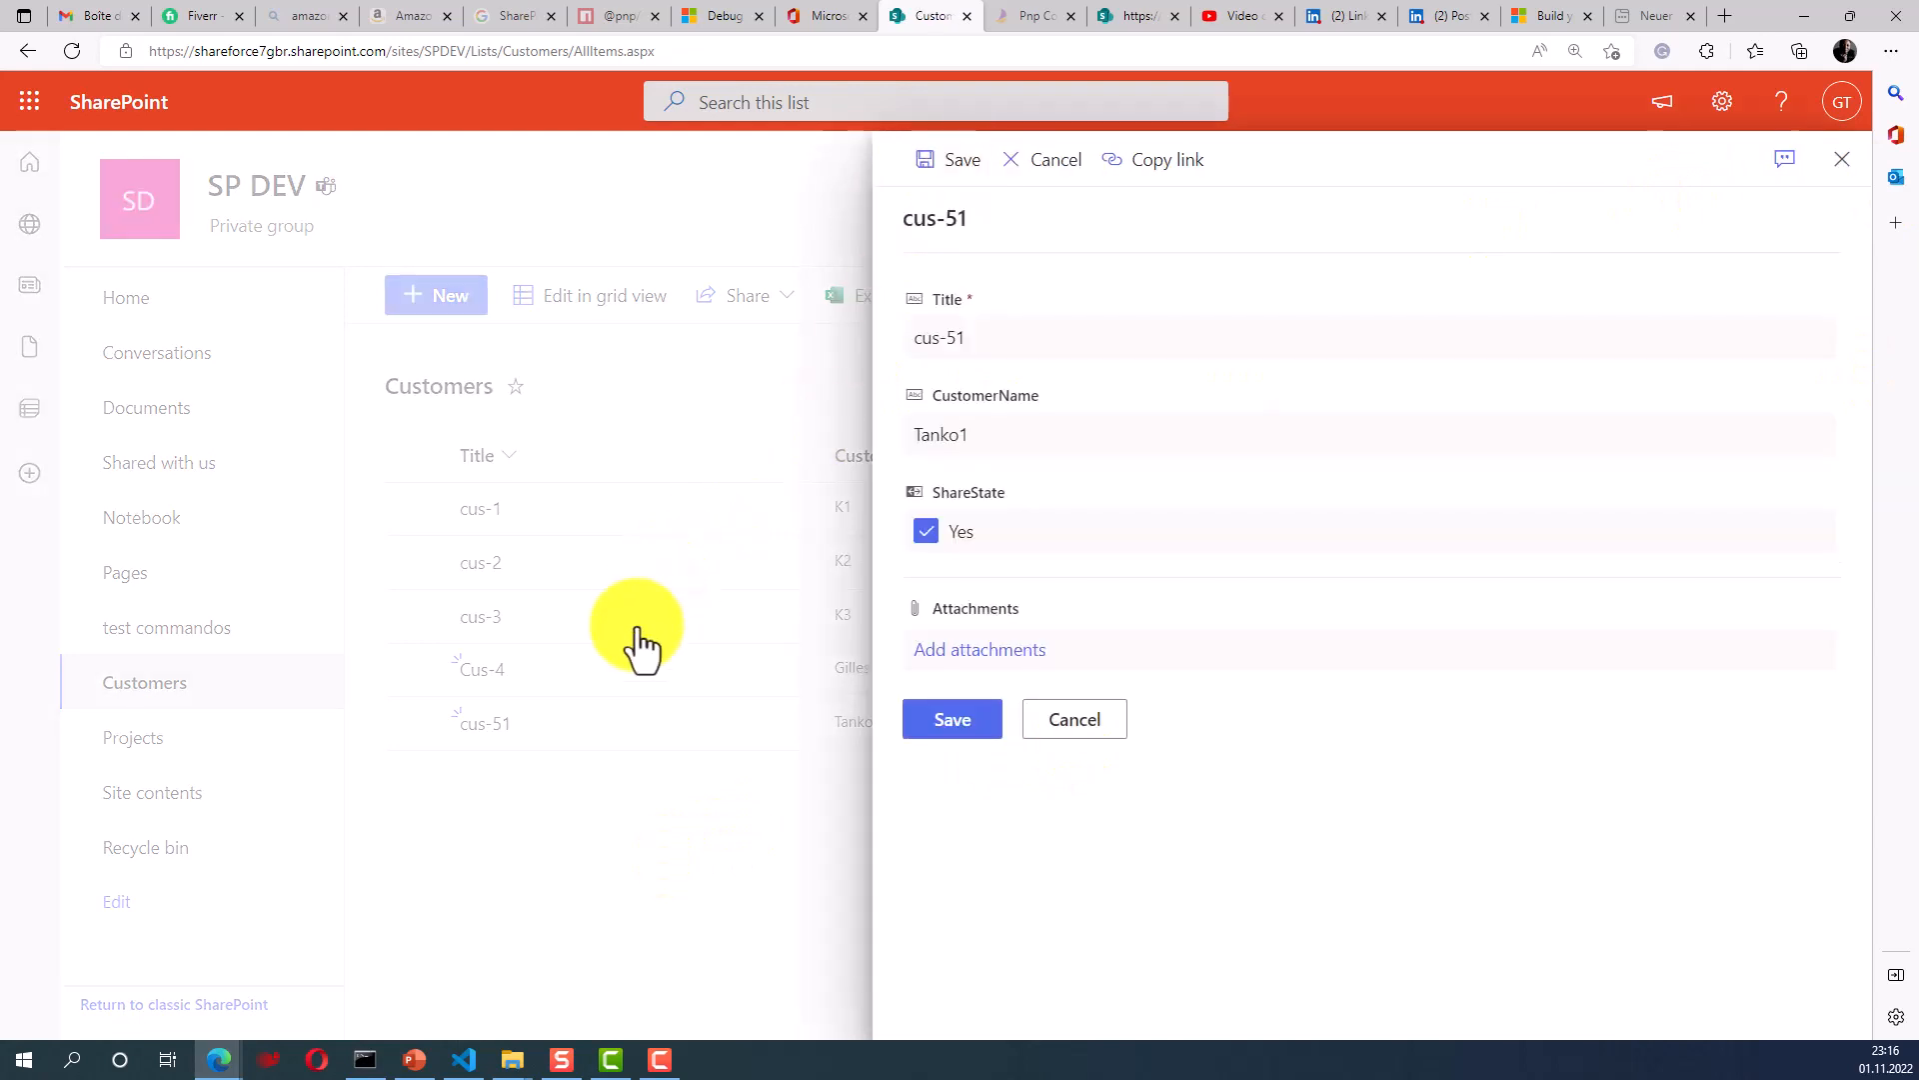
pyautogui.click(1842, 160)
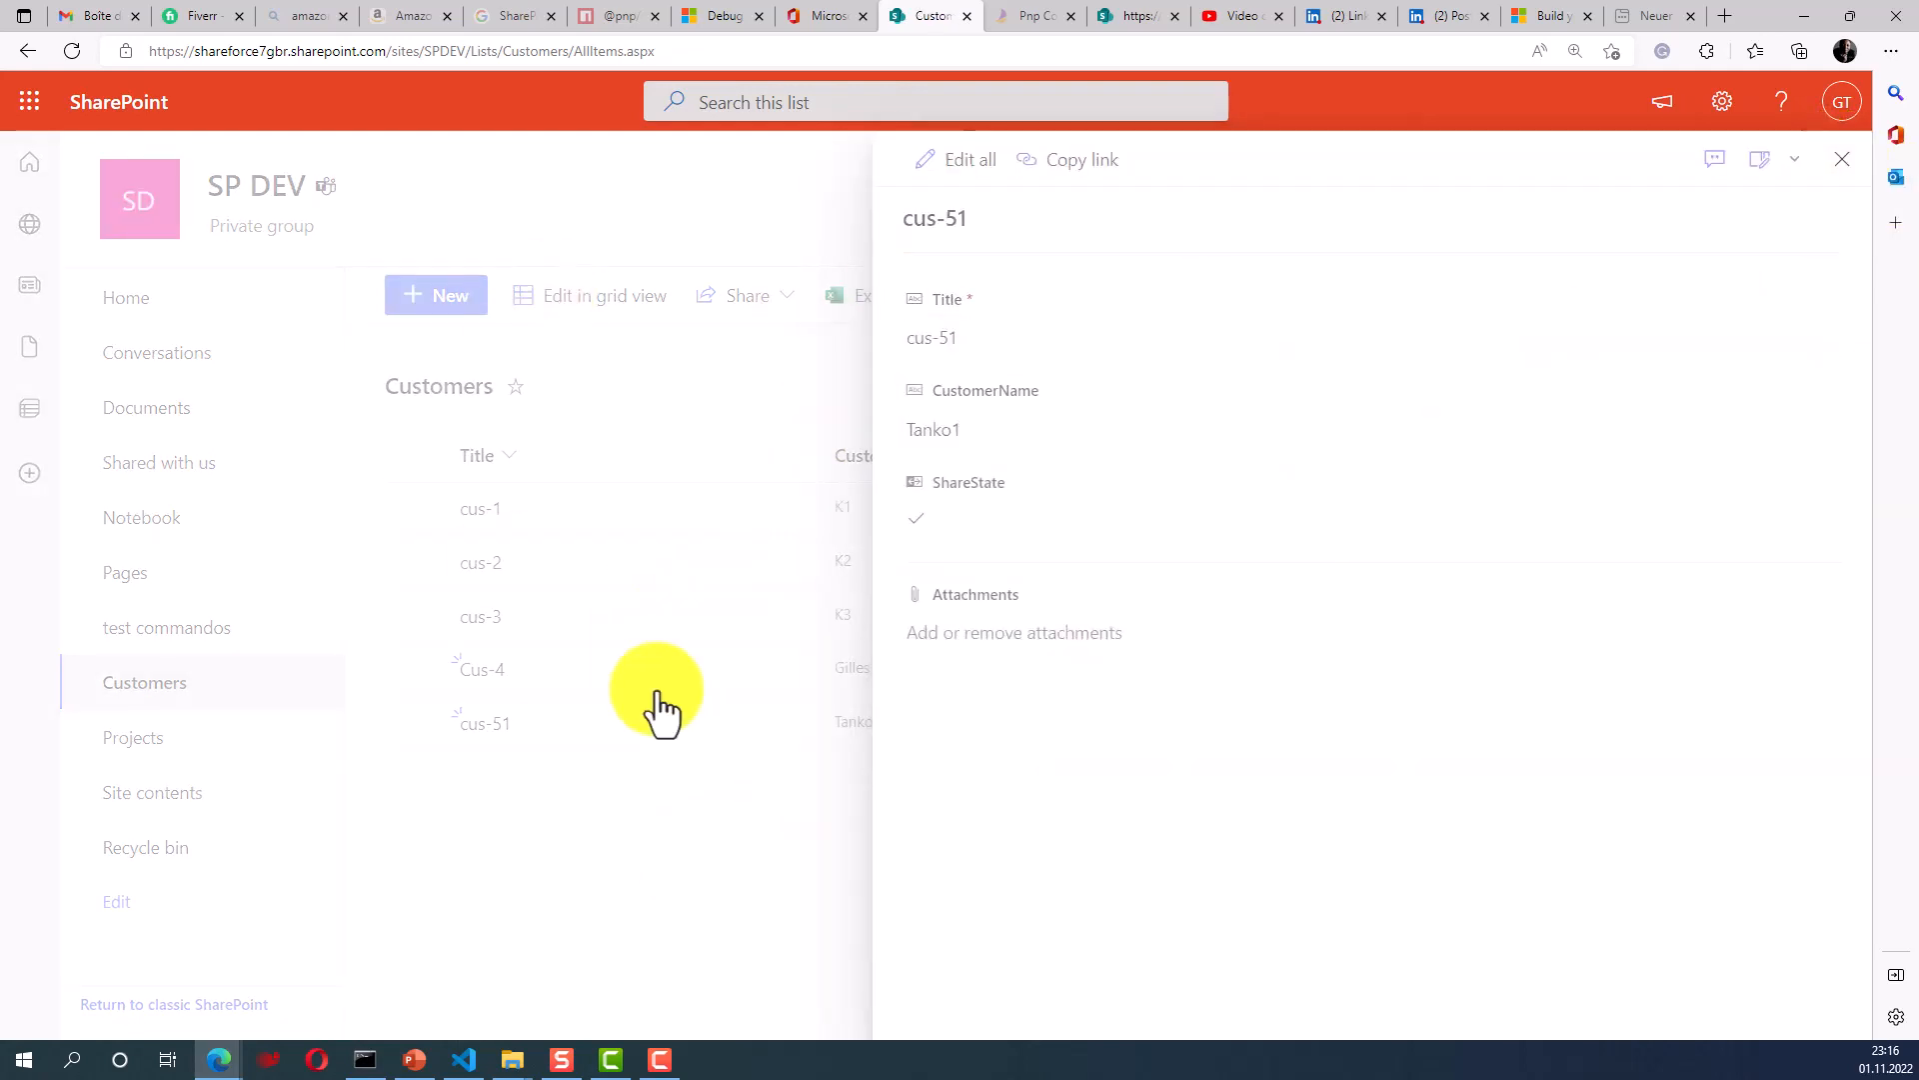
pyautogui.click(1840, 162)
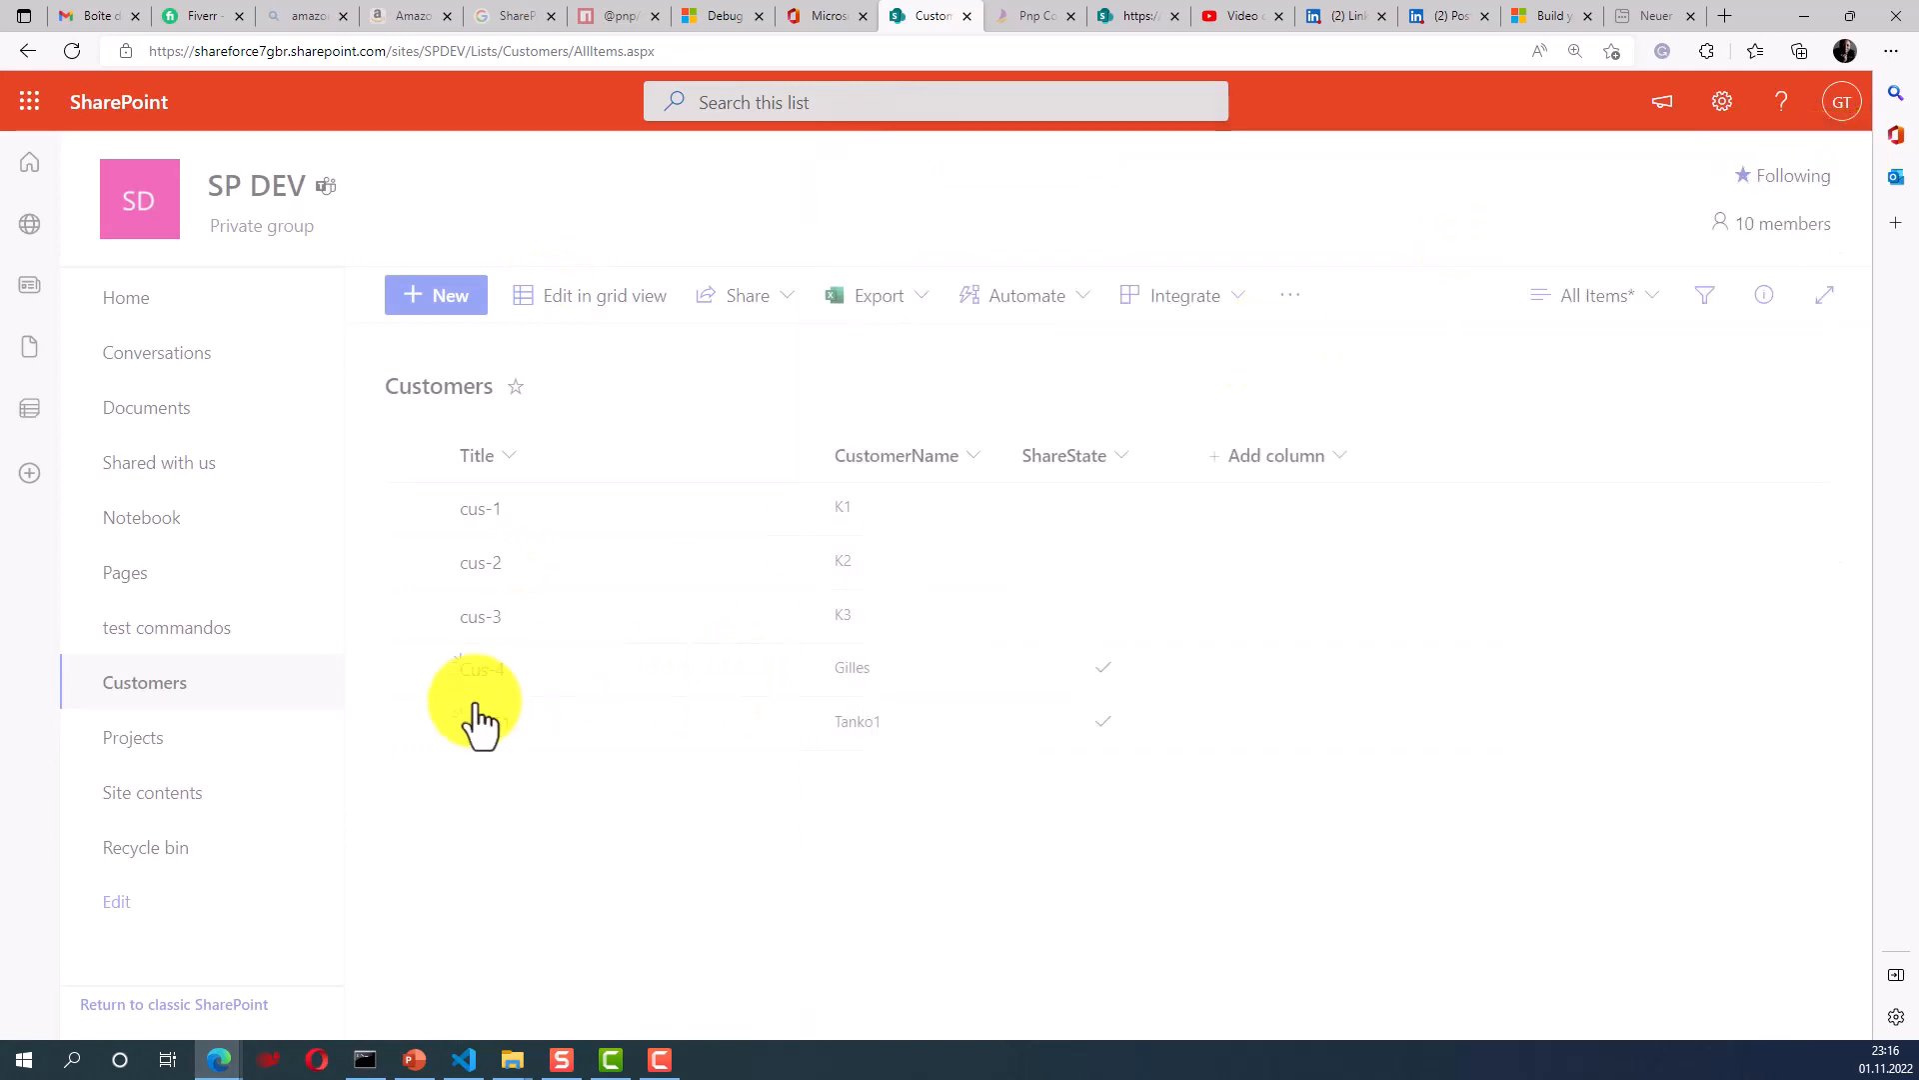
# - Open item cus-3 and choose Customize with Power Apps for the form
pyautogui.click(483, 622)
pyautogui.click(1759, 160)
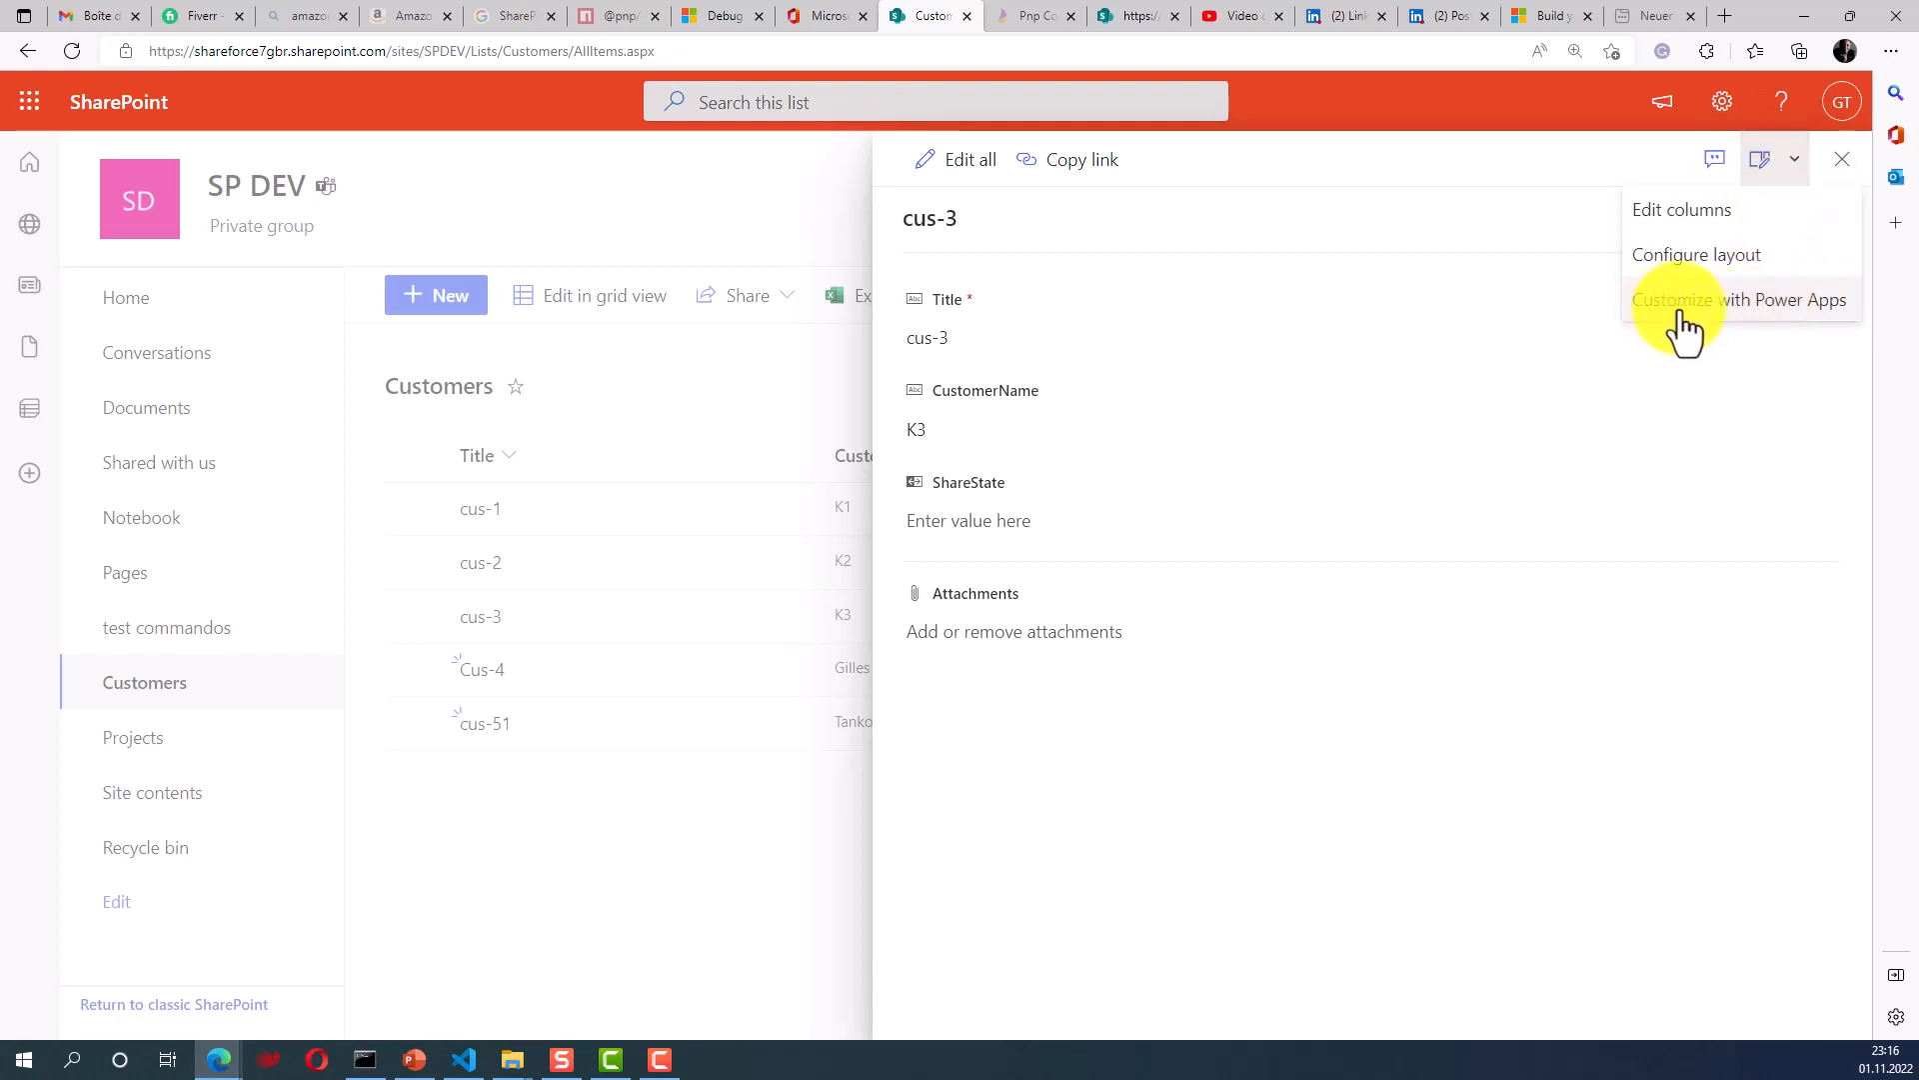
pyautogui.click(1791, 310)
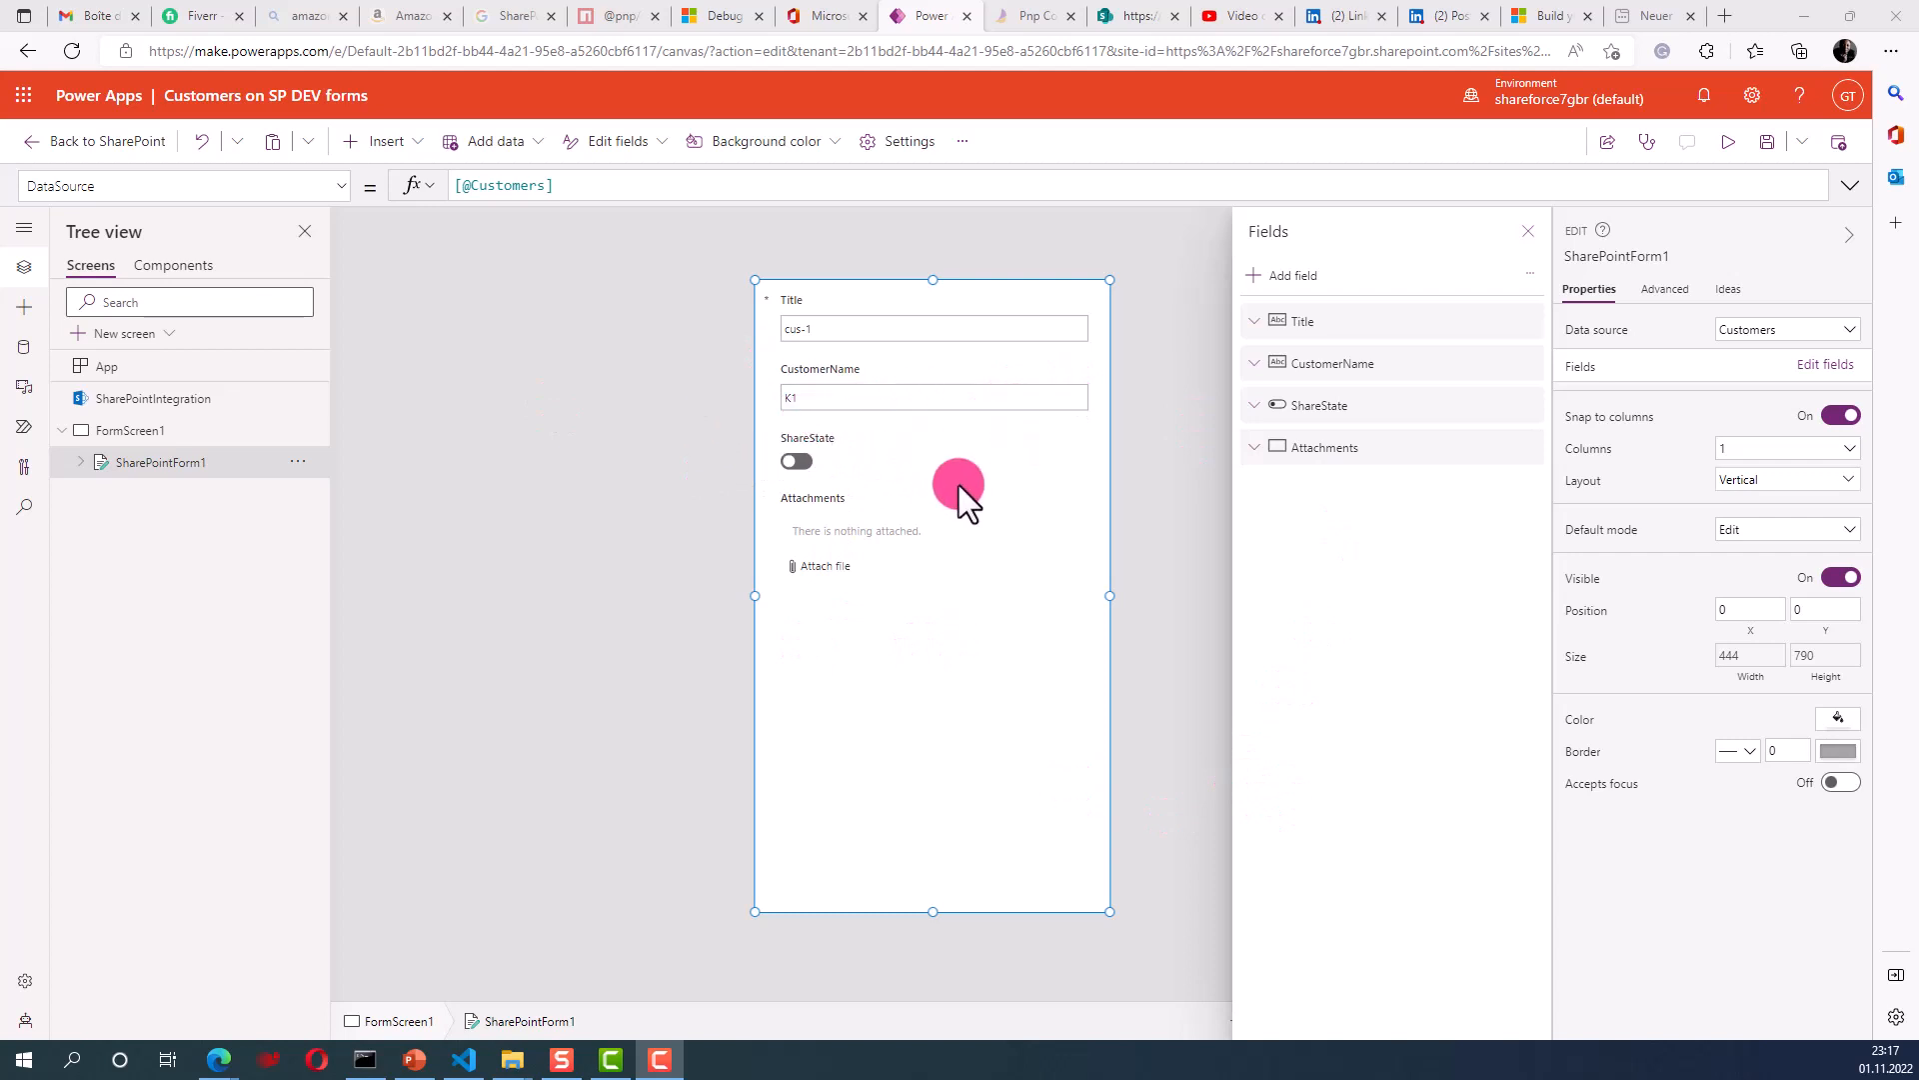
pyautogui.click(1733, 150)
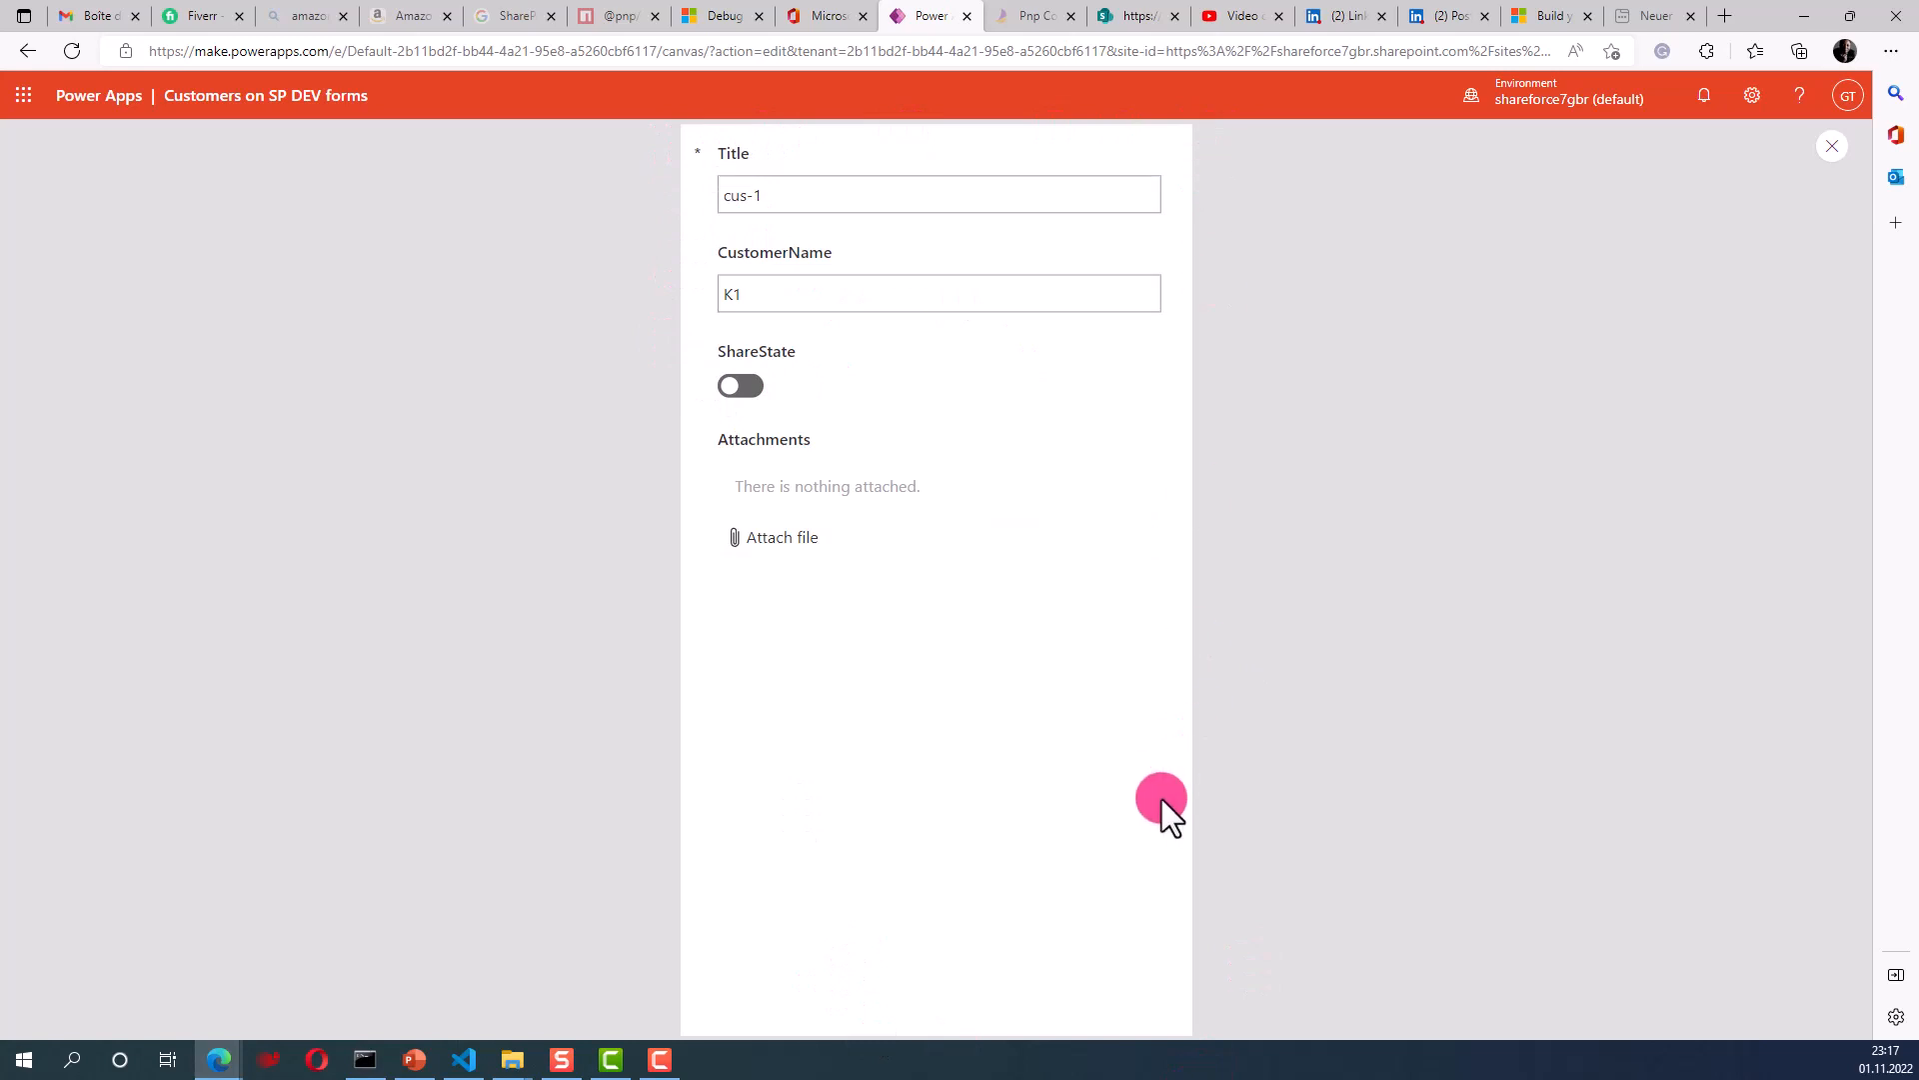
pyautogui.click(1834, 152)
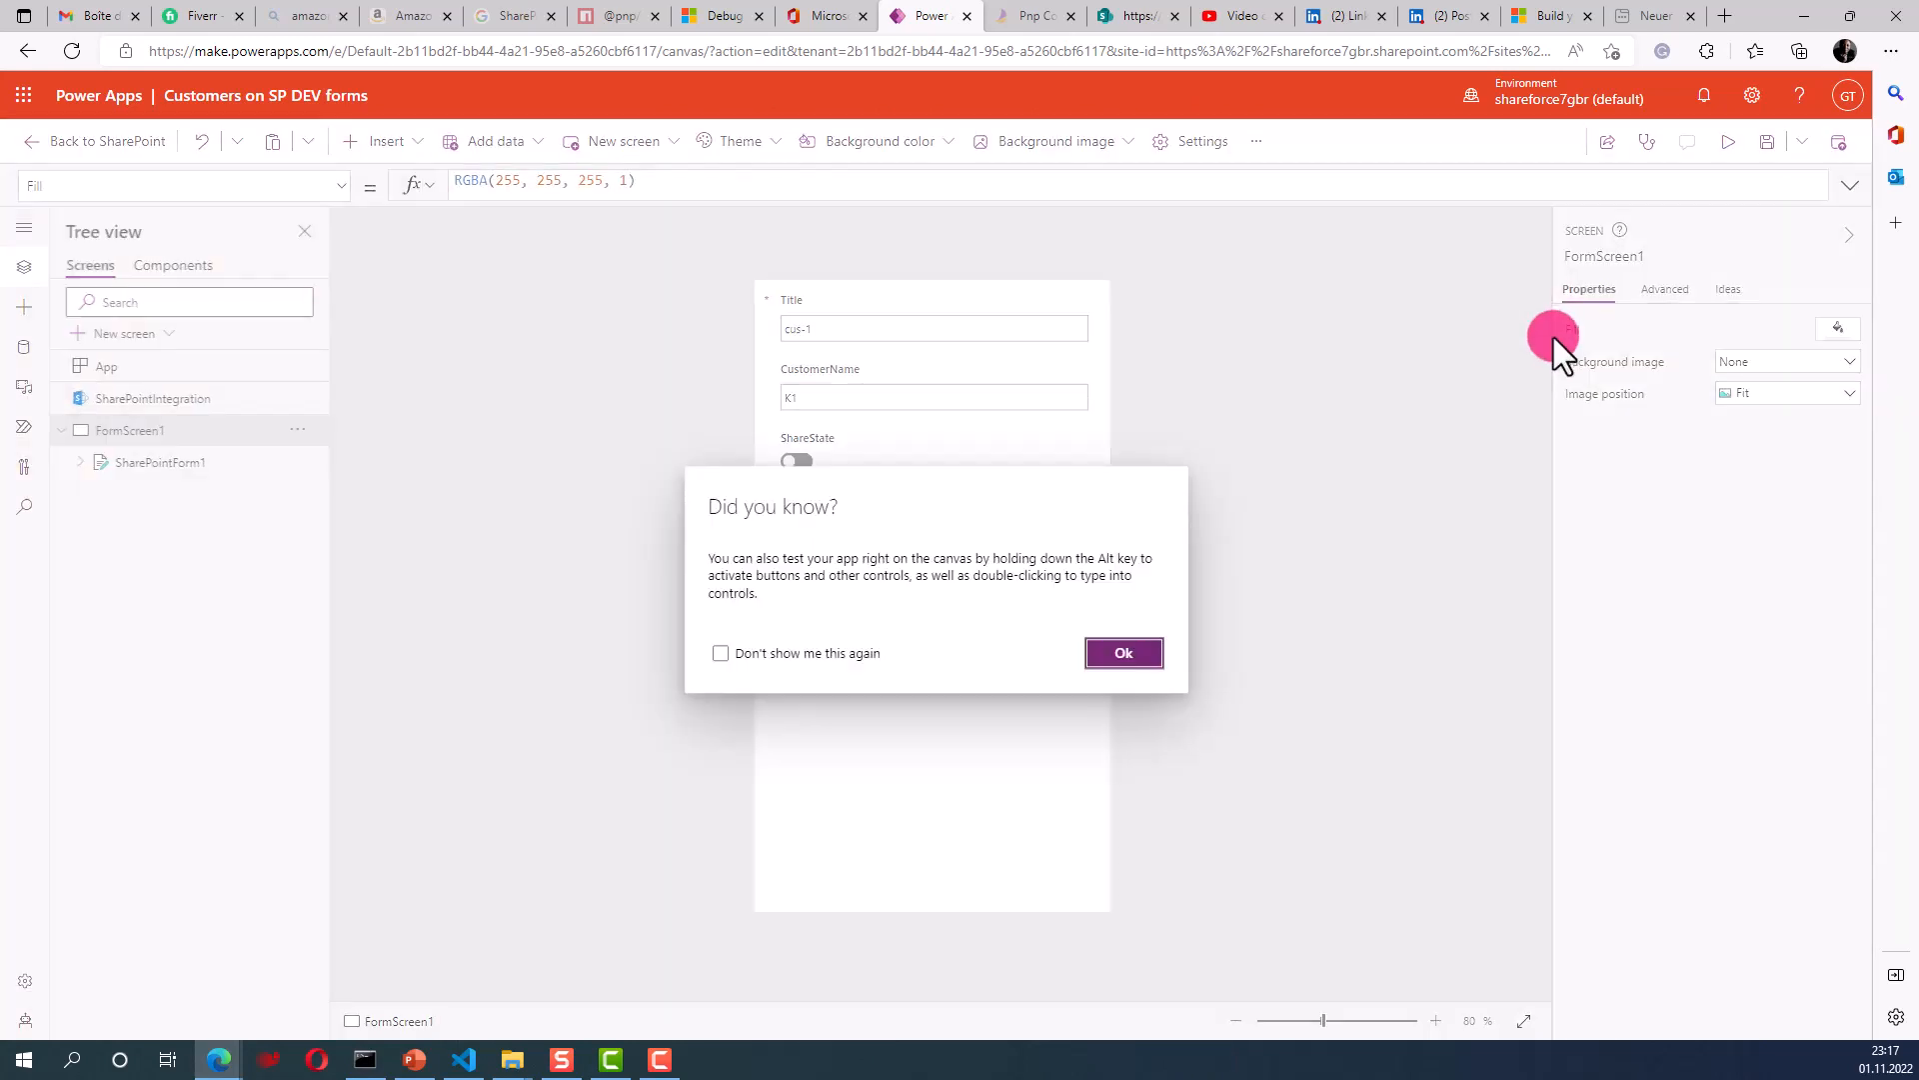
pyautogui.click(1162, 652)
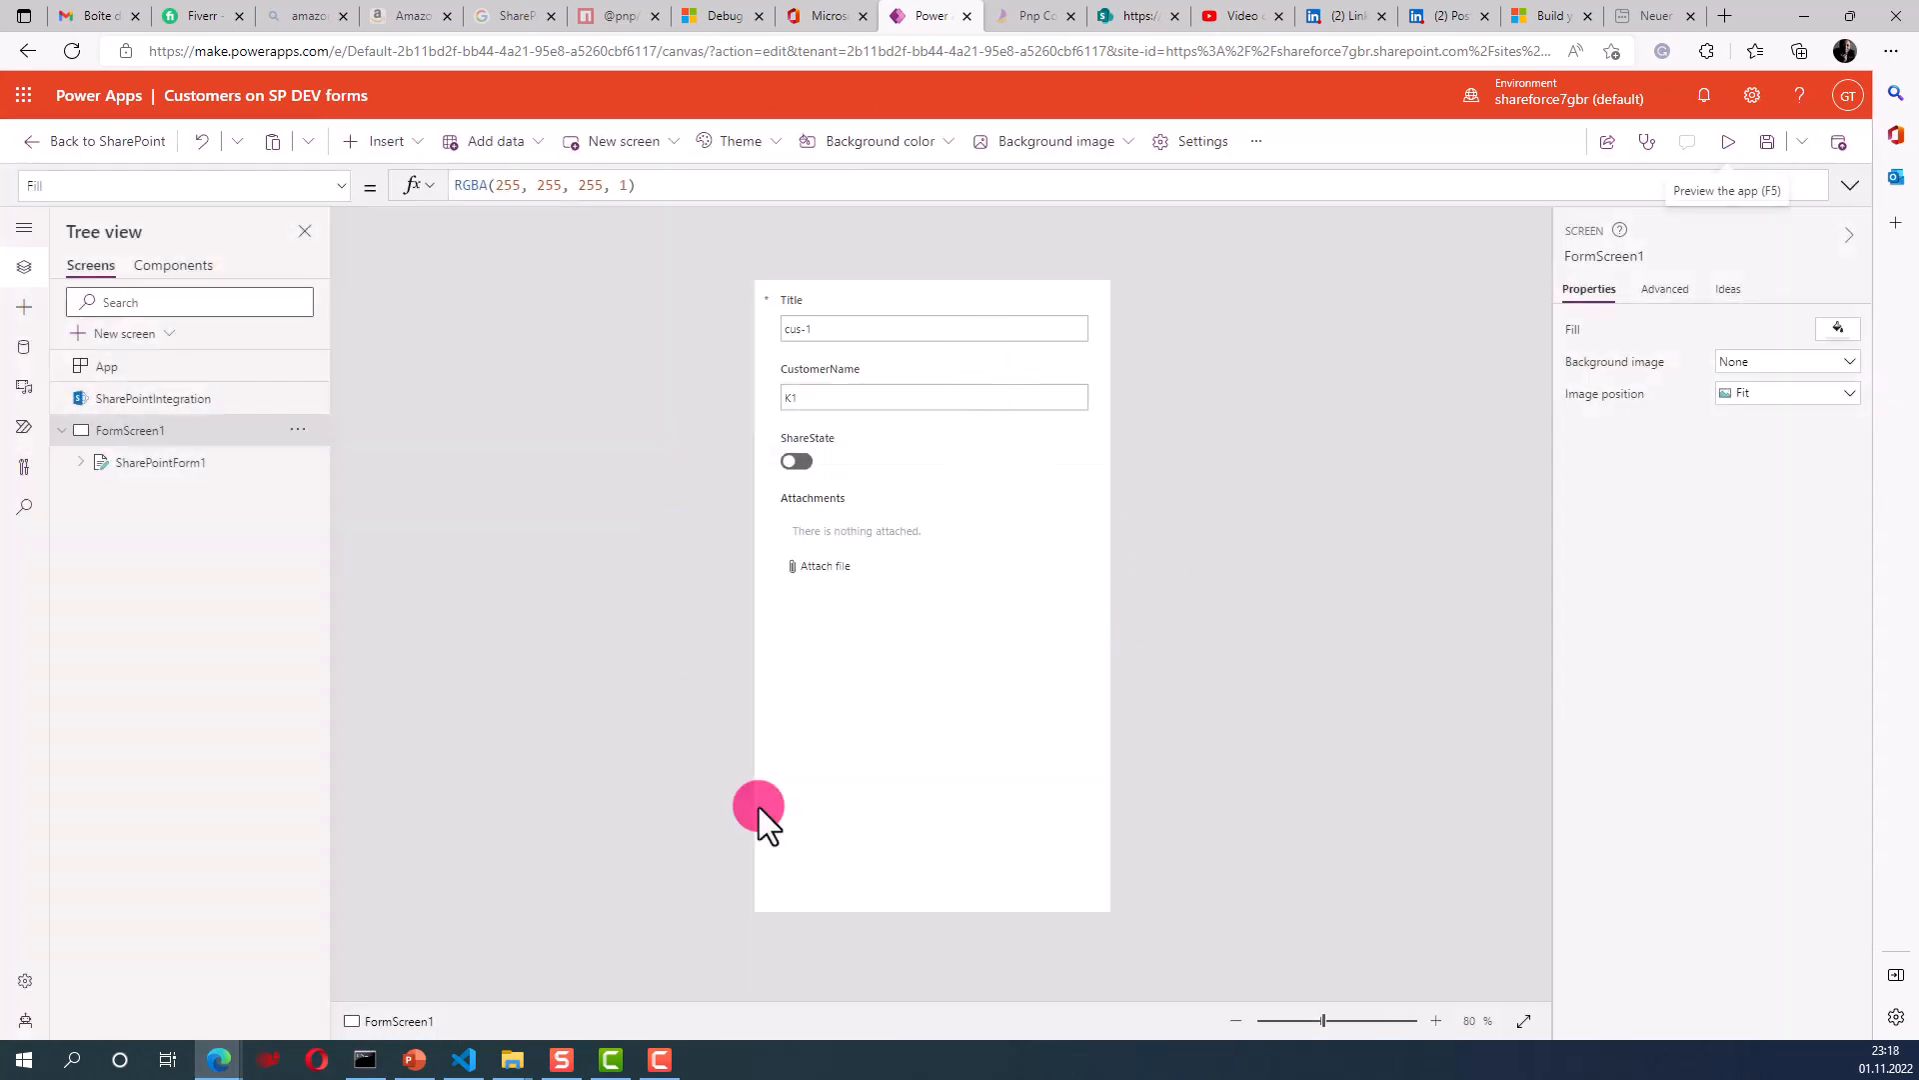
pyautogui.click(898, 764)
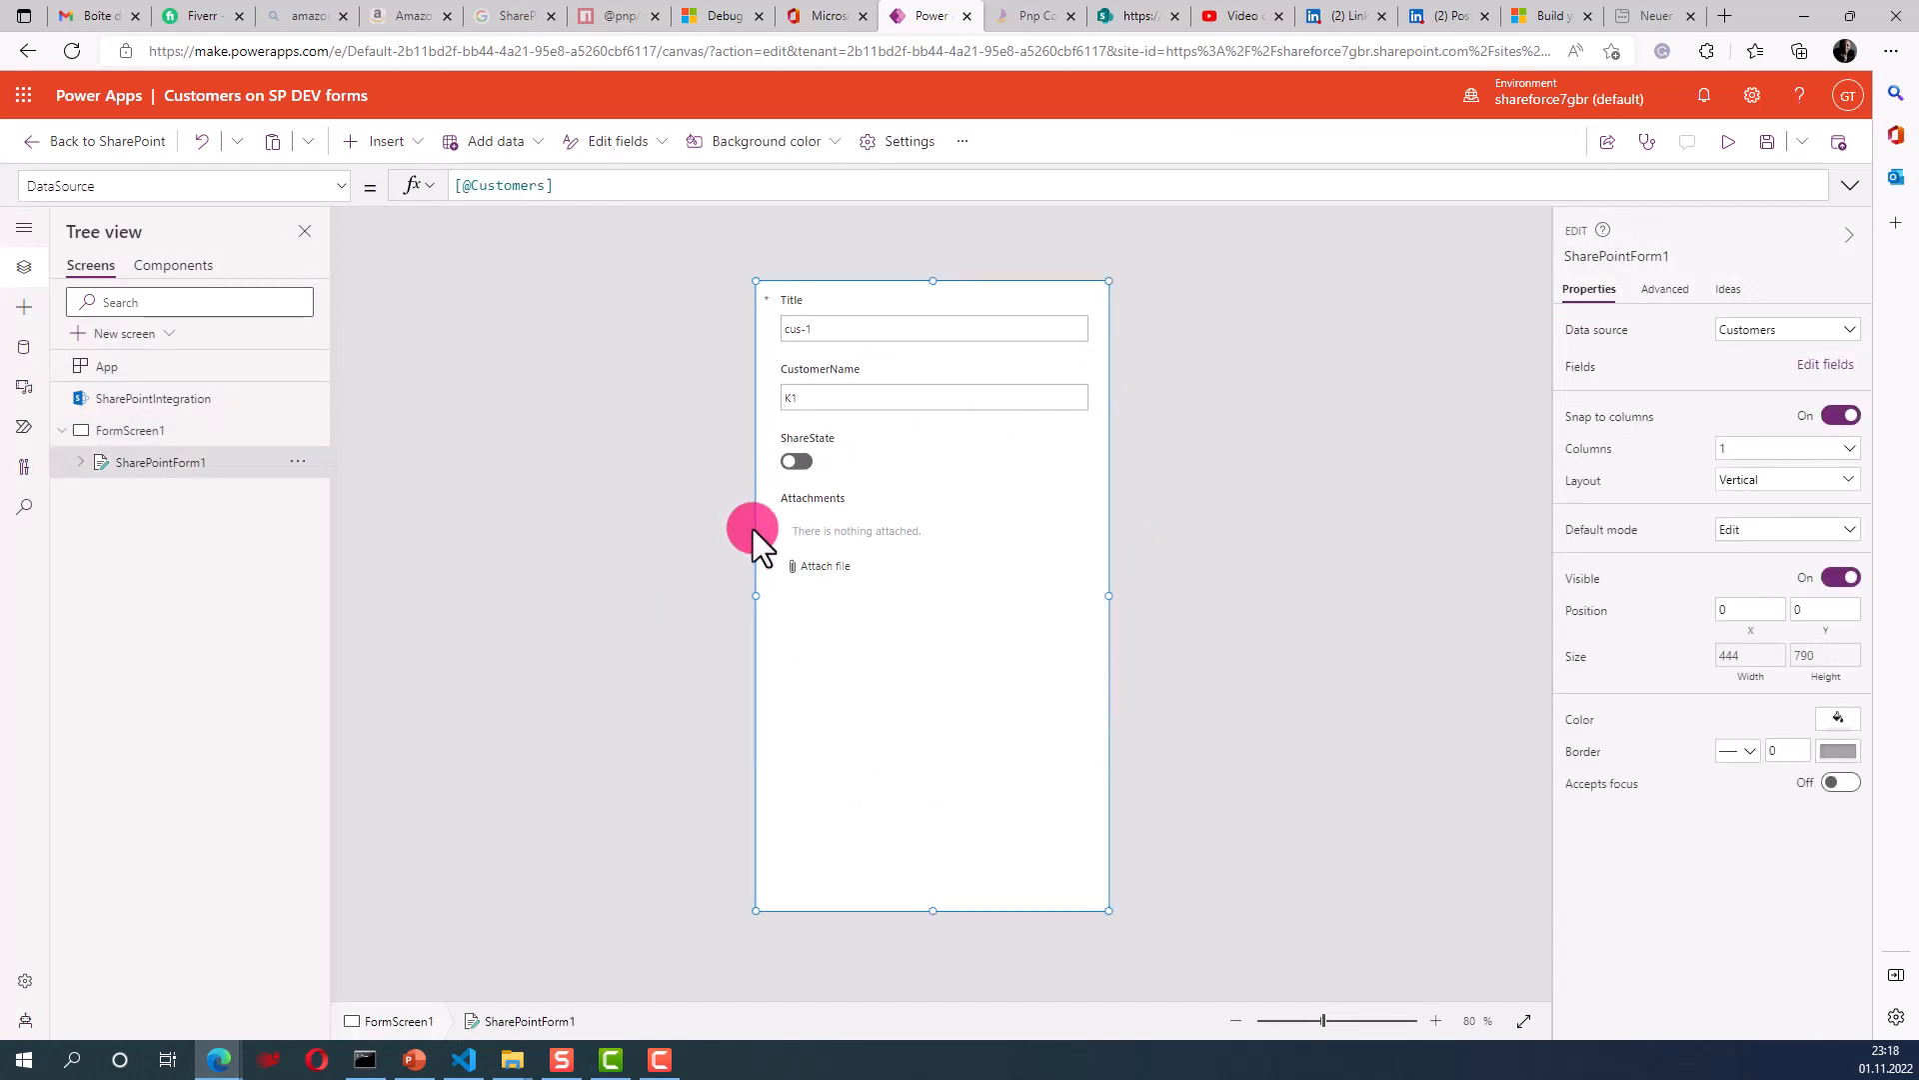
pyautogui.click(85, 462)
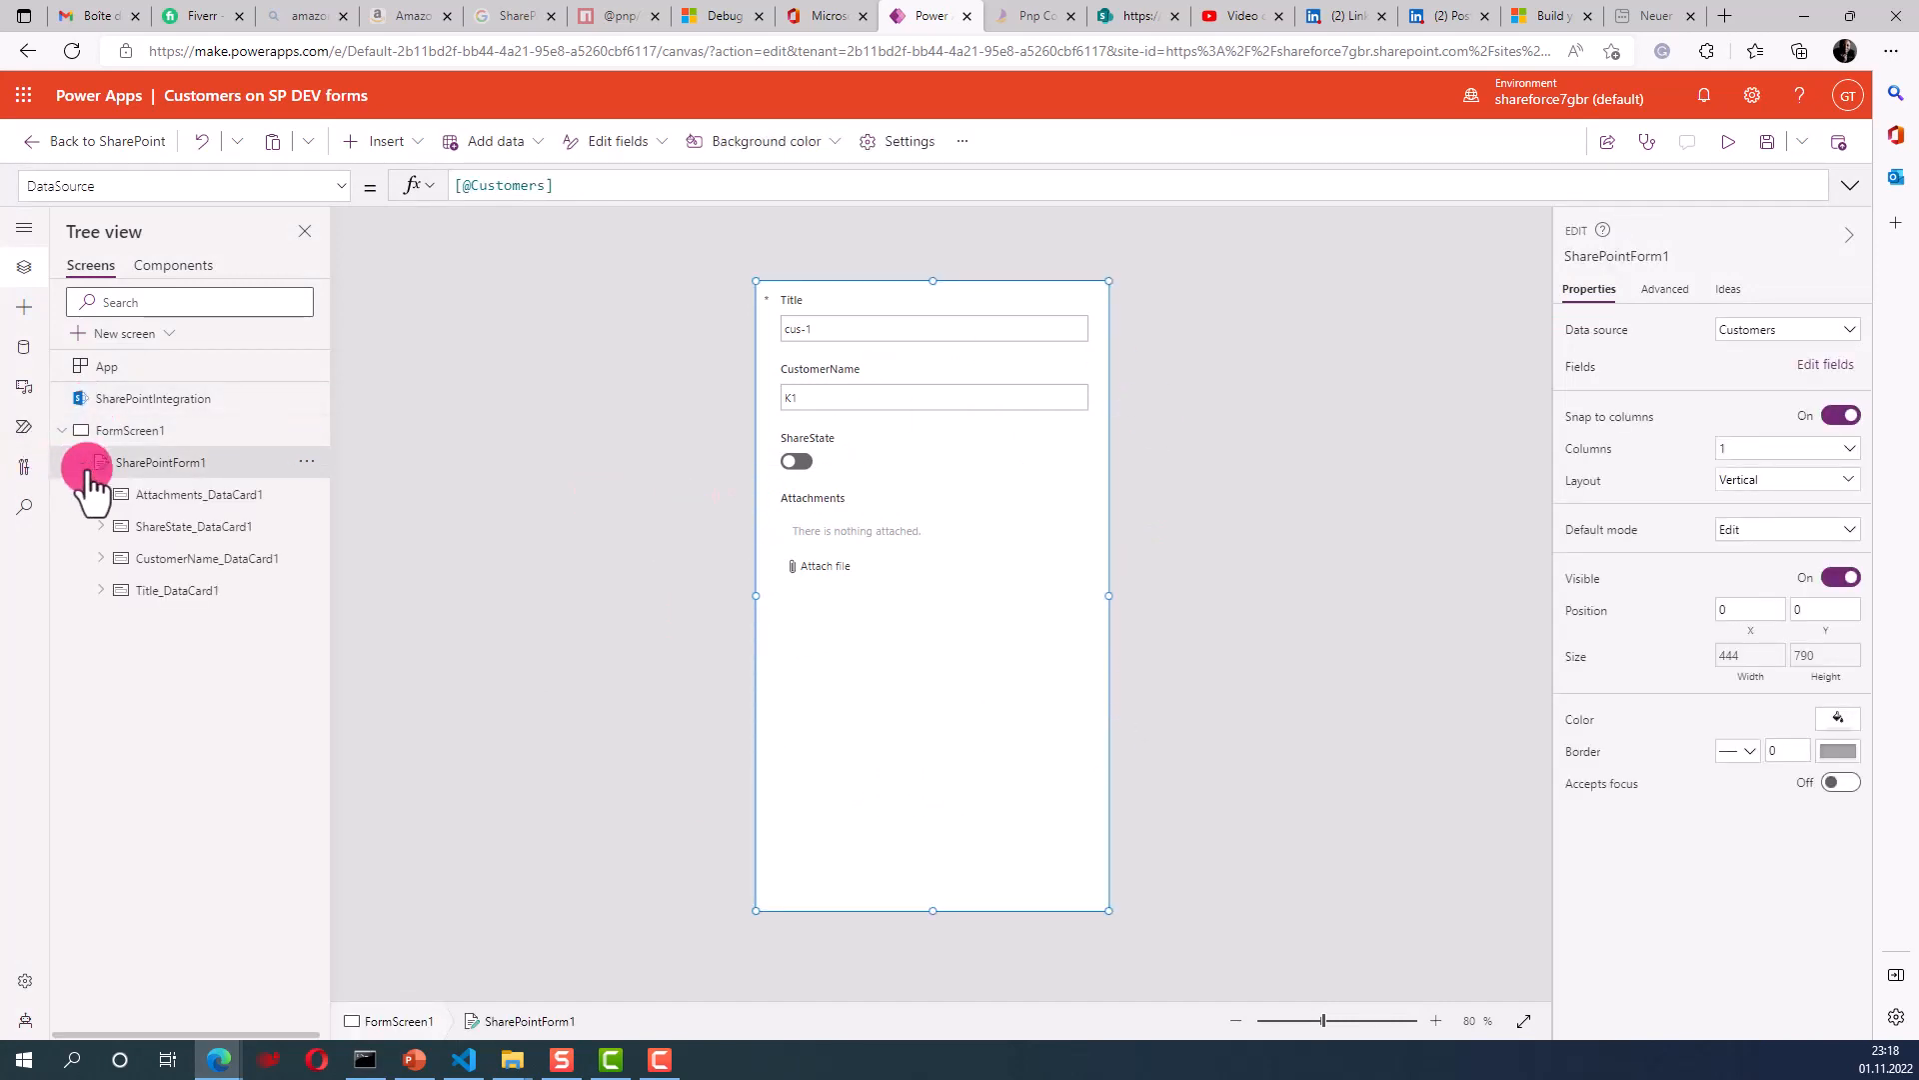
pyautogui.click(148, 492)
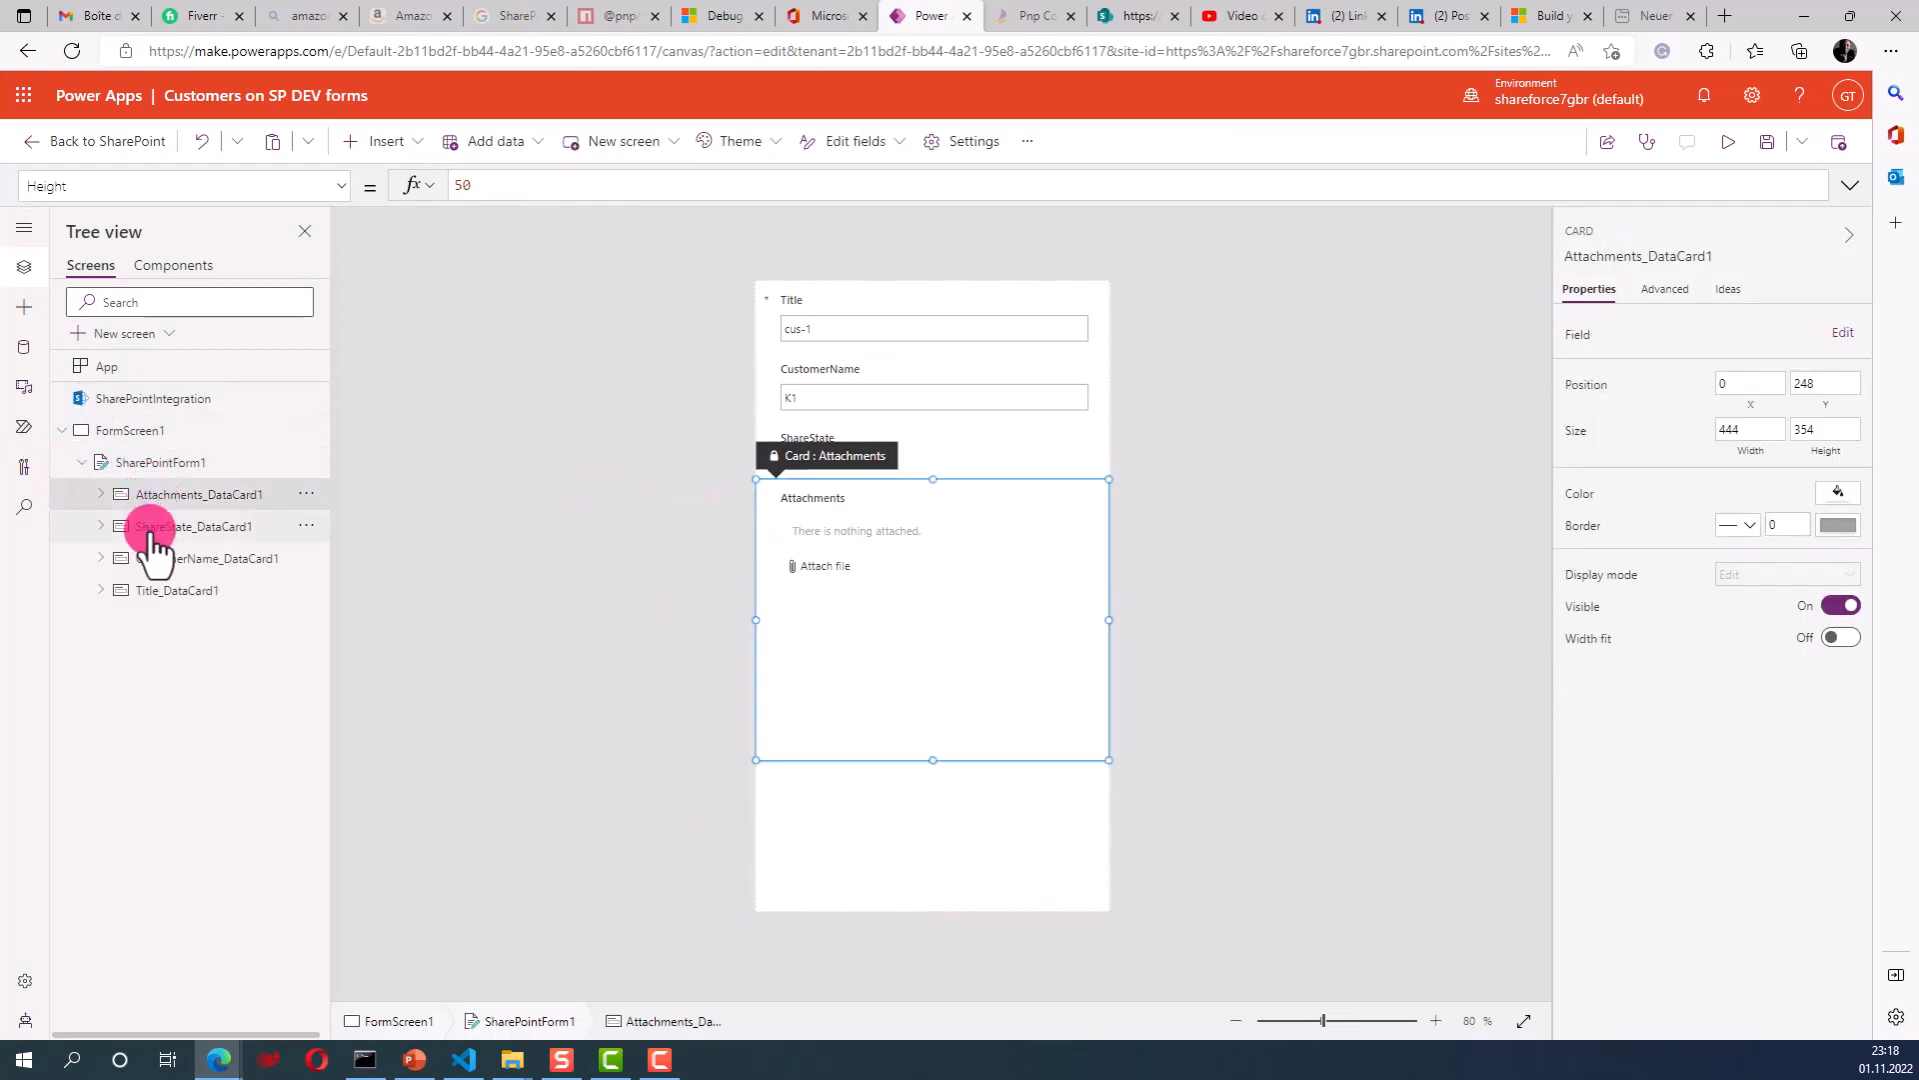
pyautogui.click(157, 528)
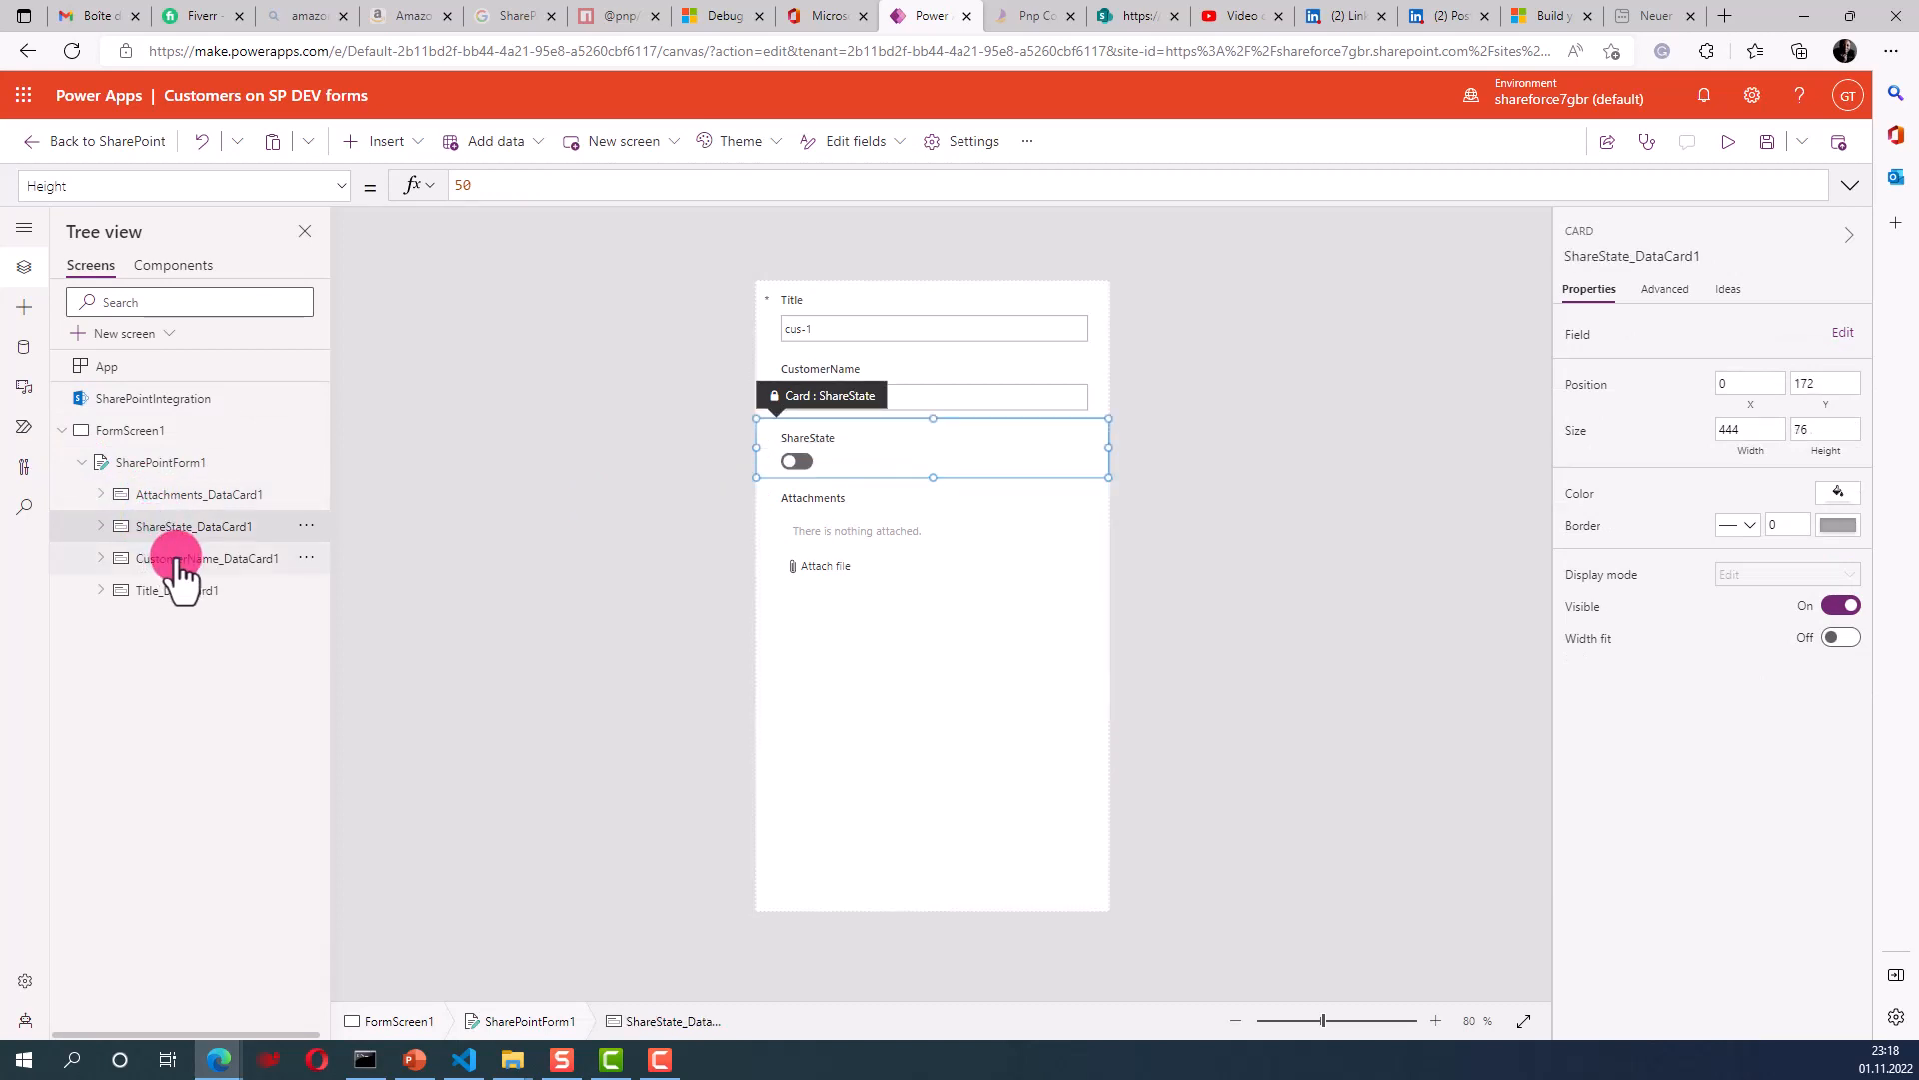
pyautogui.click(183, 563)
pyautogui.click(158, 592)
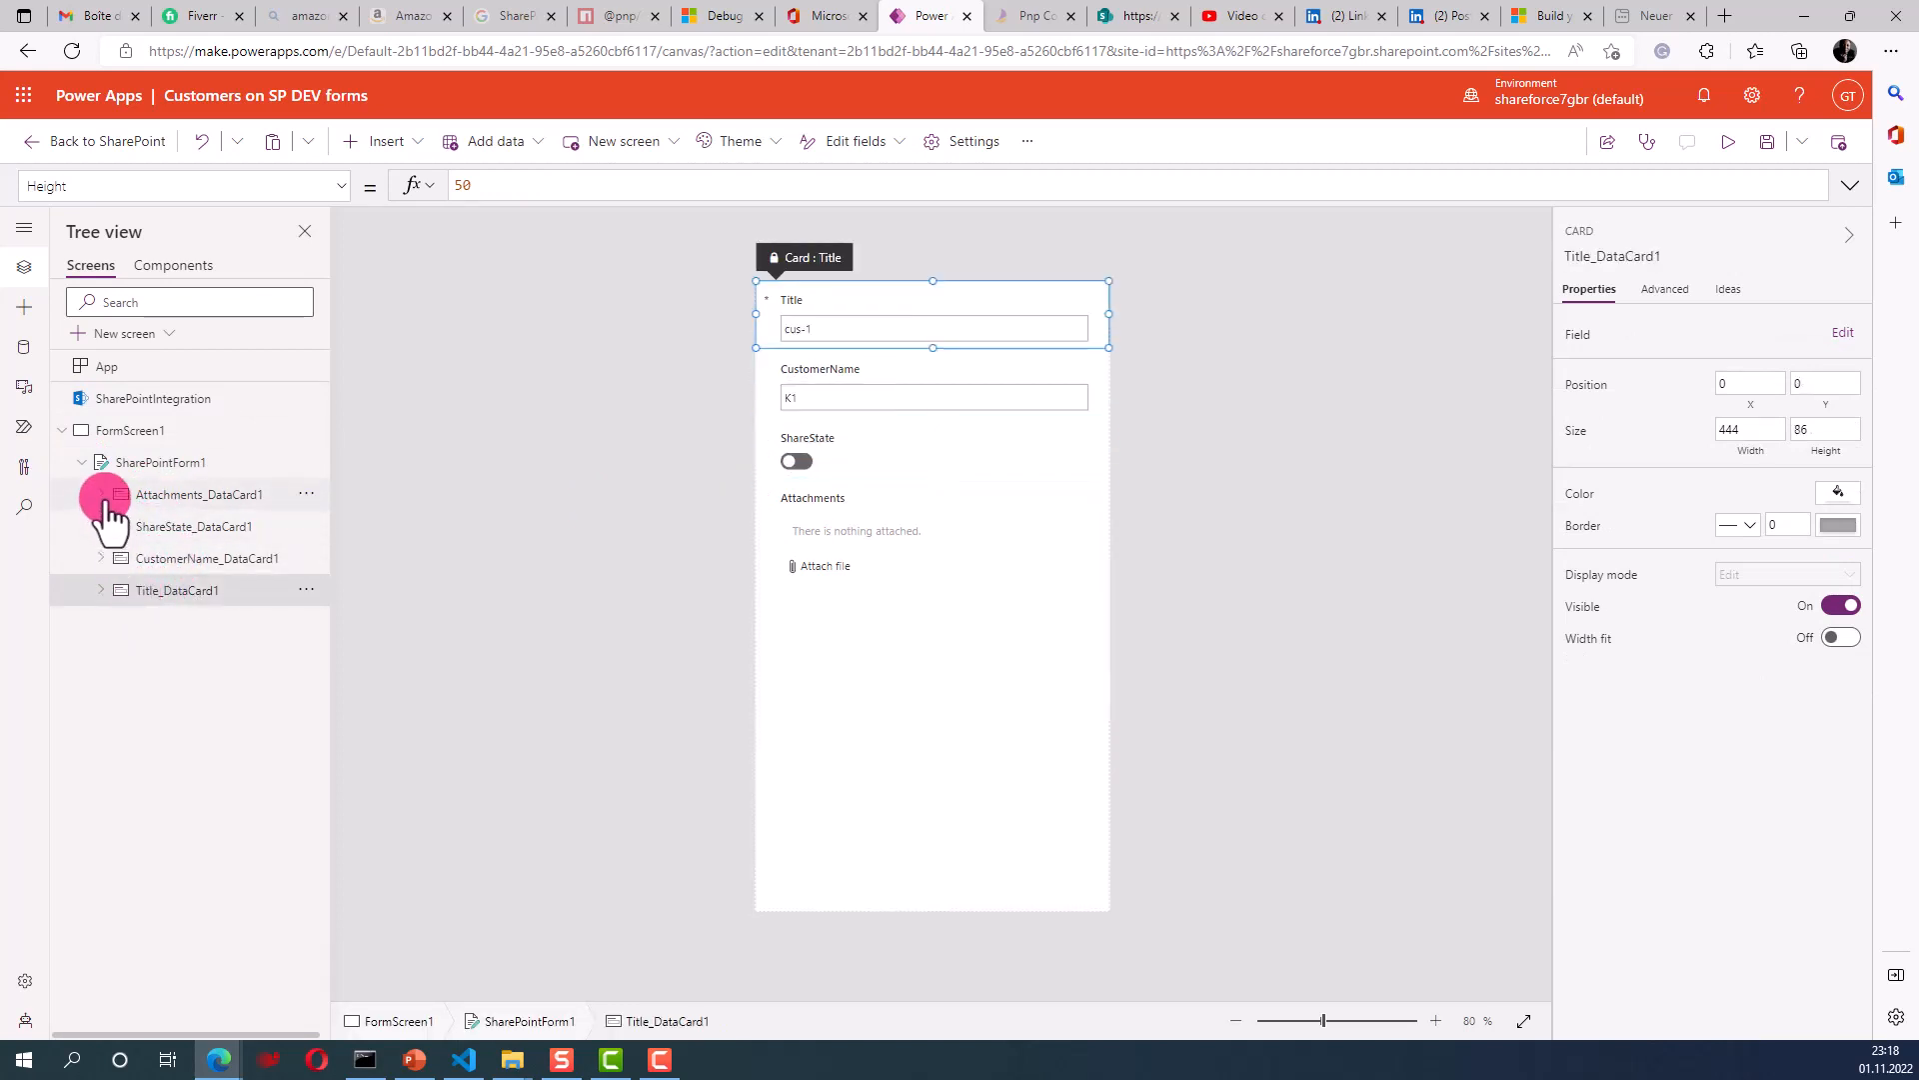
pyautogui.click(104, 495)
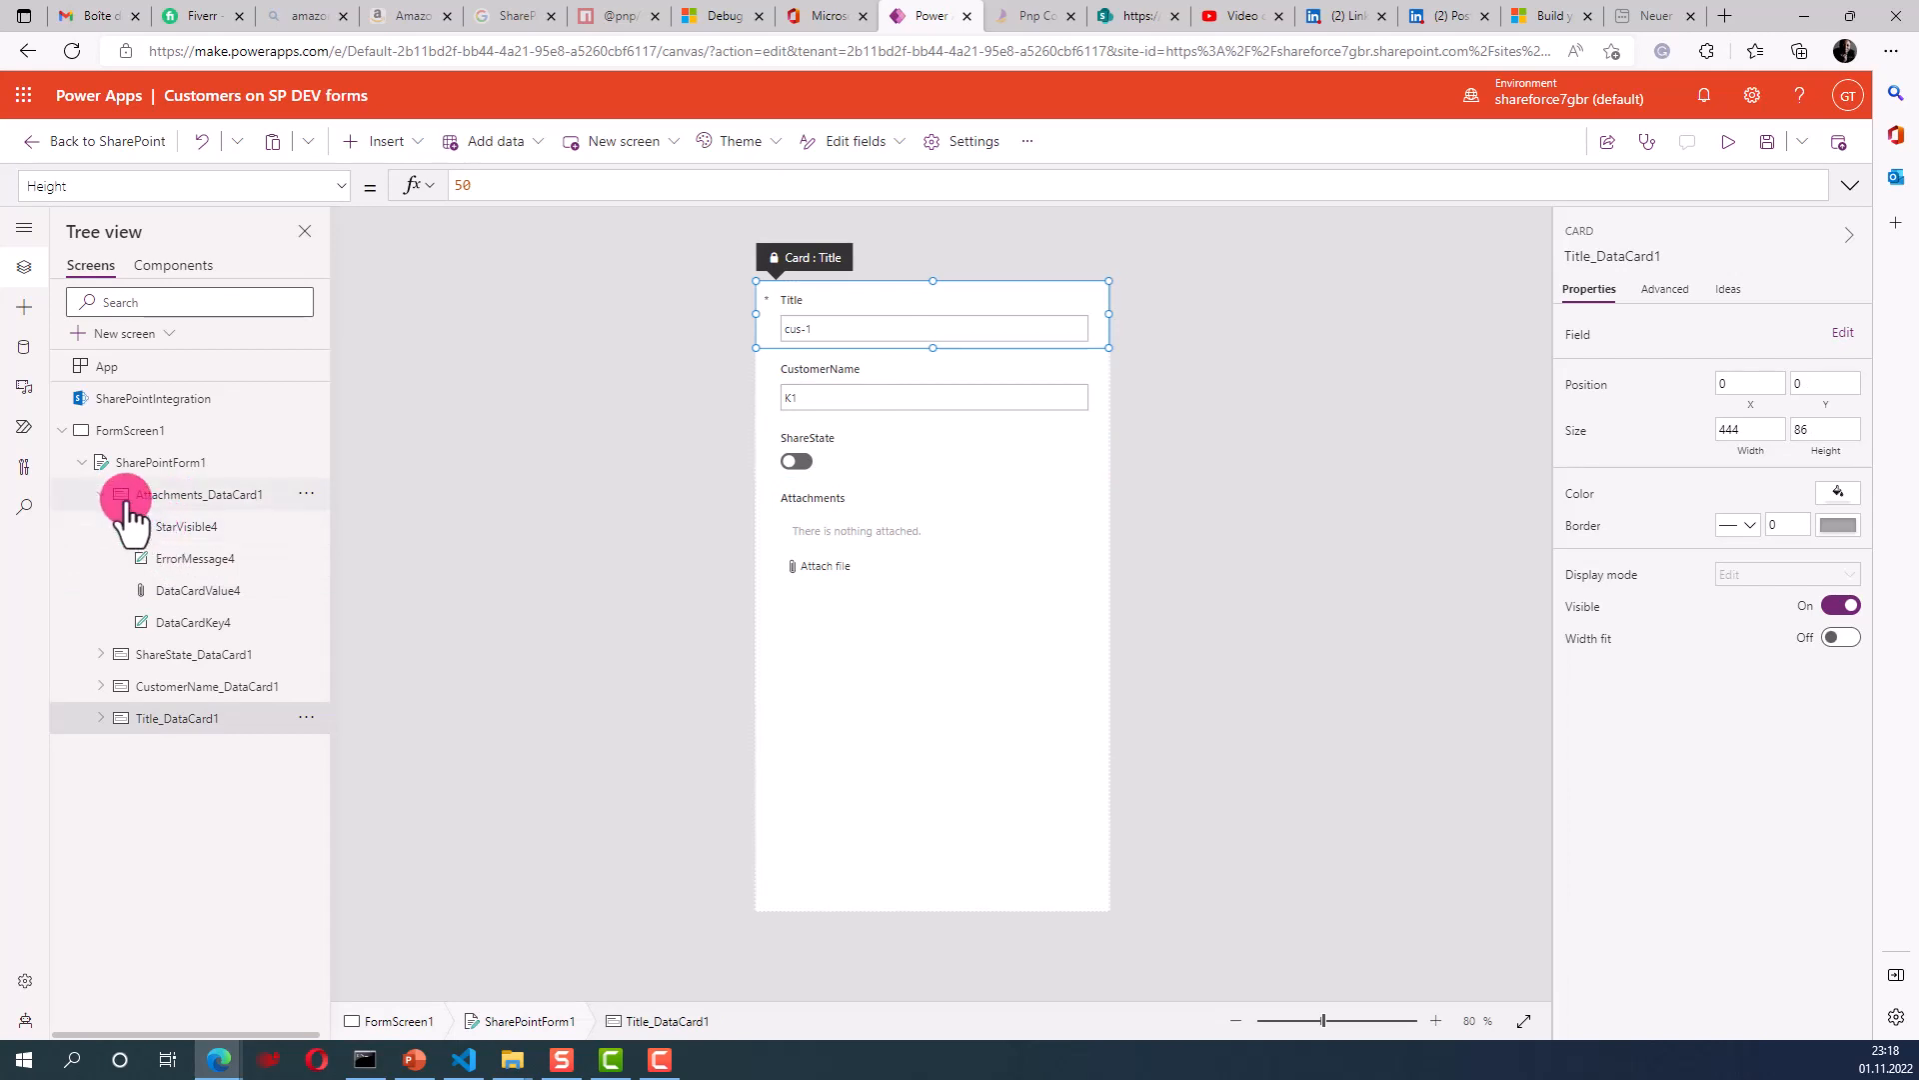
pyautogui.click(178, 530)
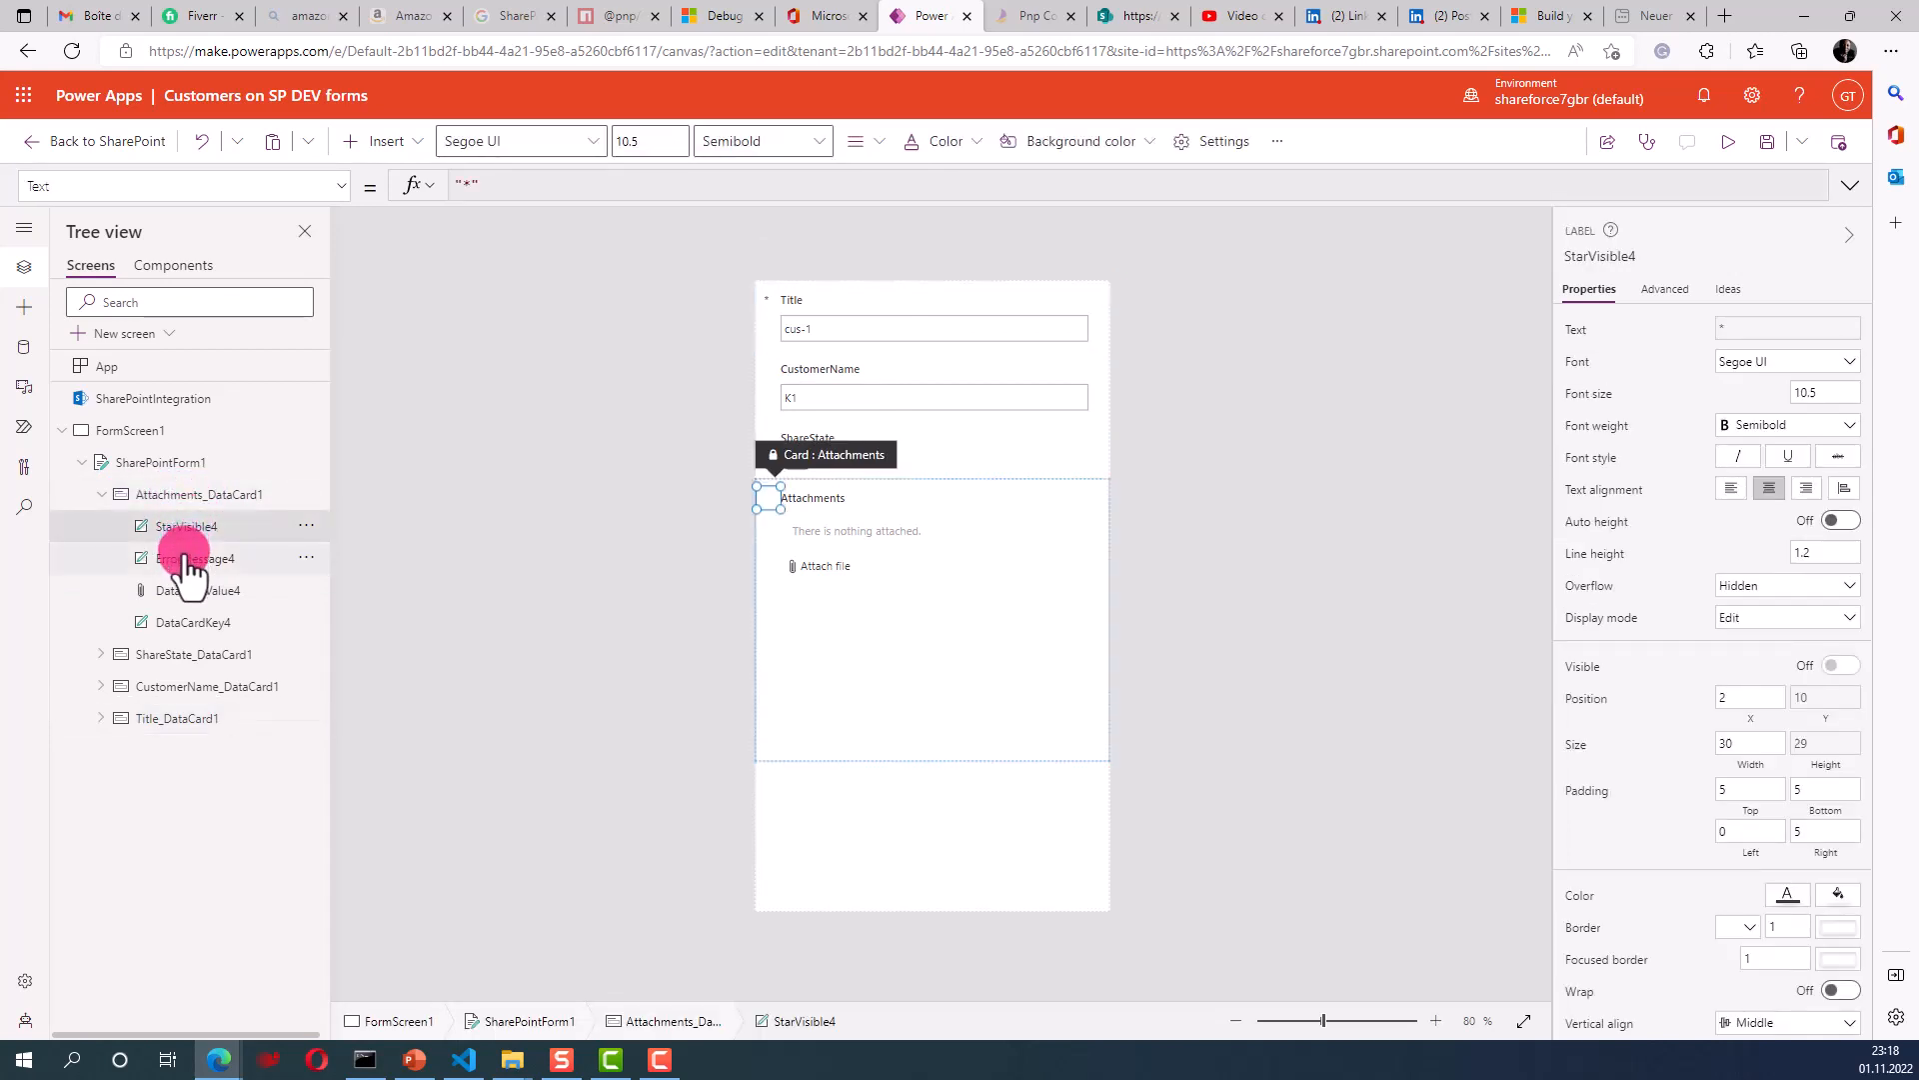
pyautogui.click(187, 563)
pyautogui.click(190, 592)
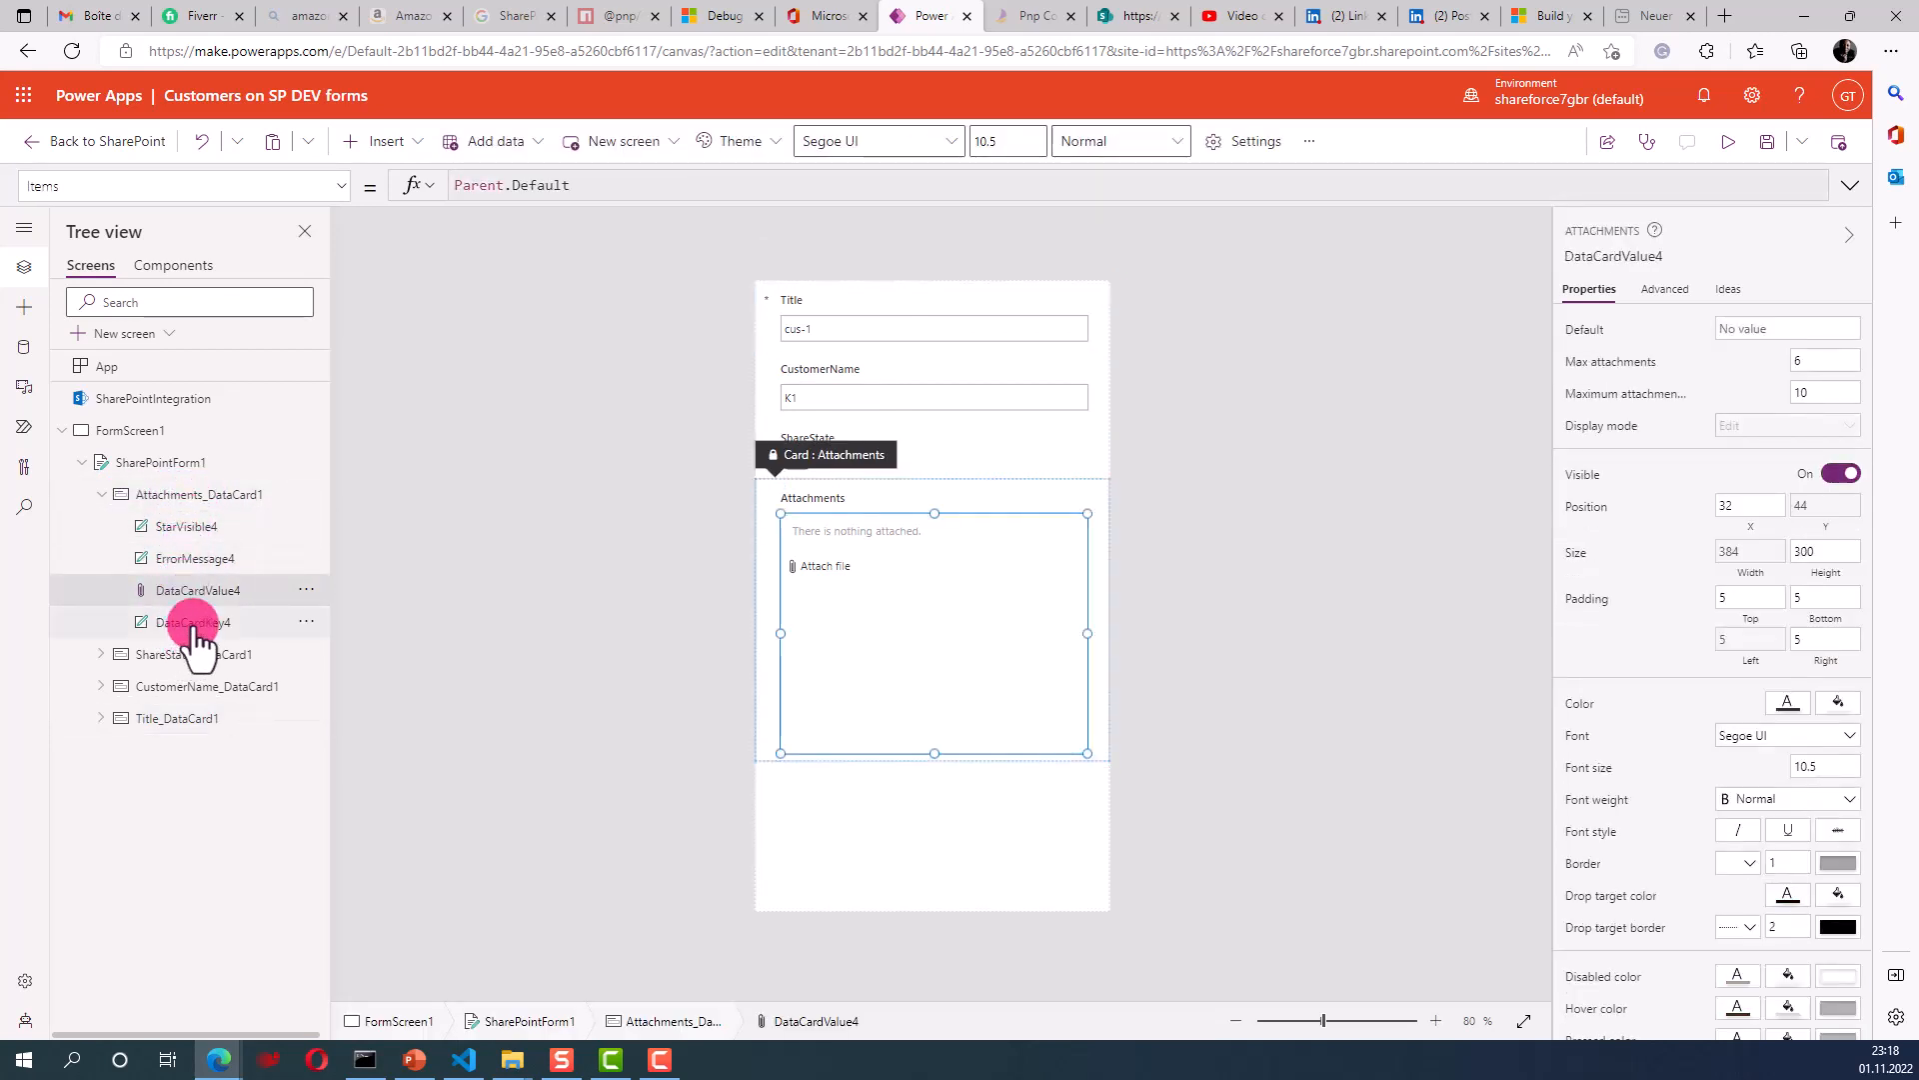
pyautogui.click(193, 623)
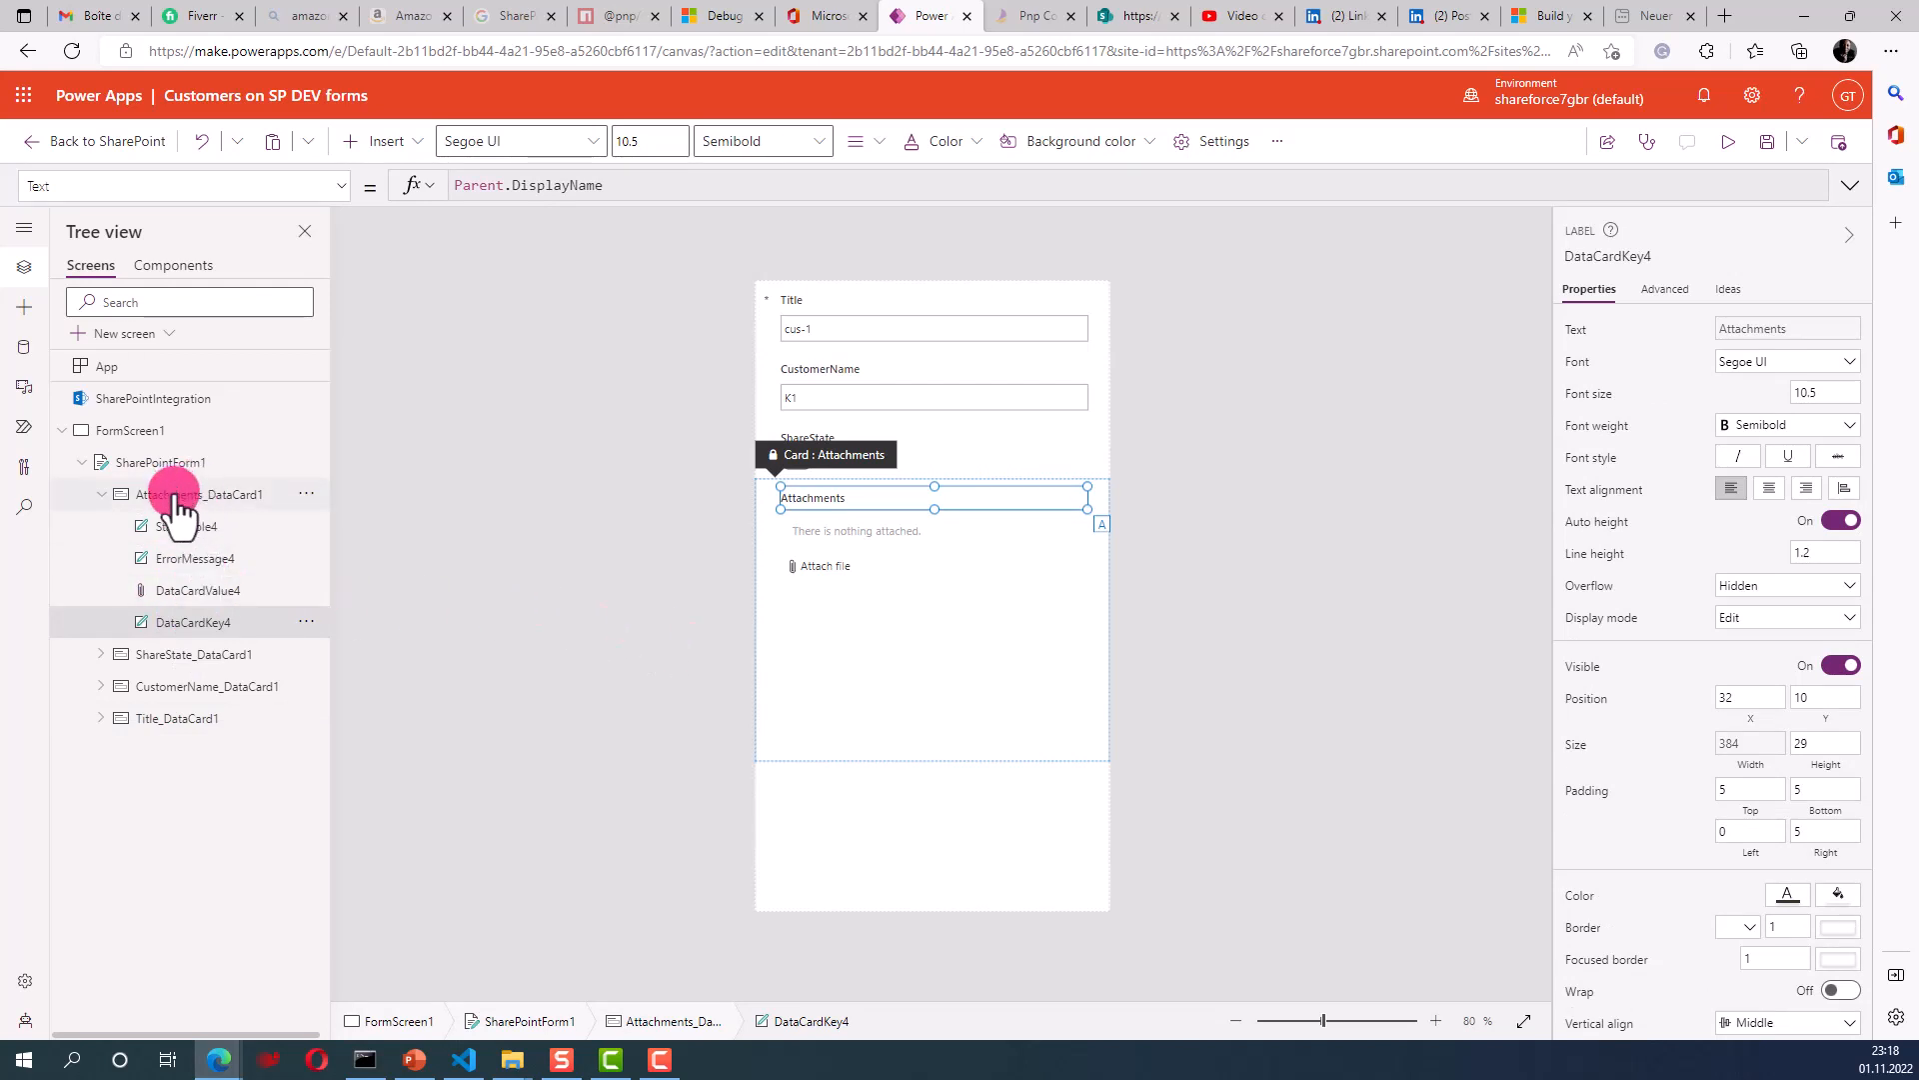
pyautogui.click(145, 430)
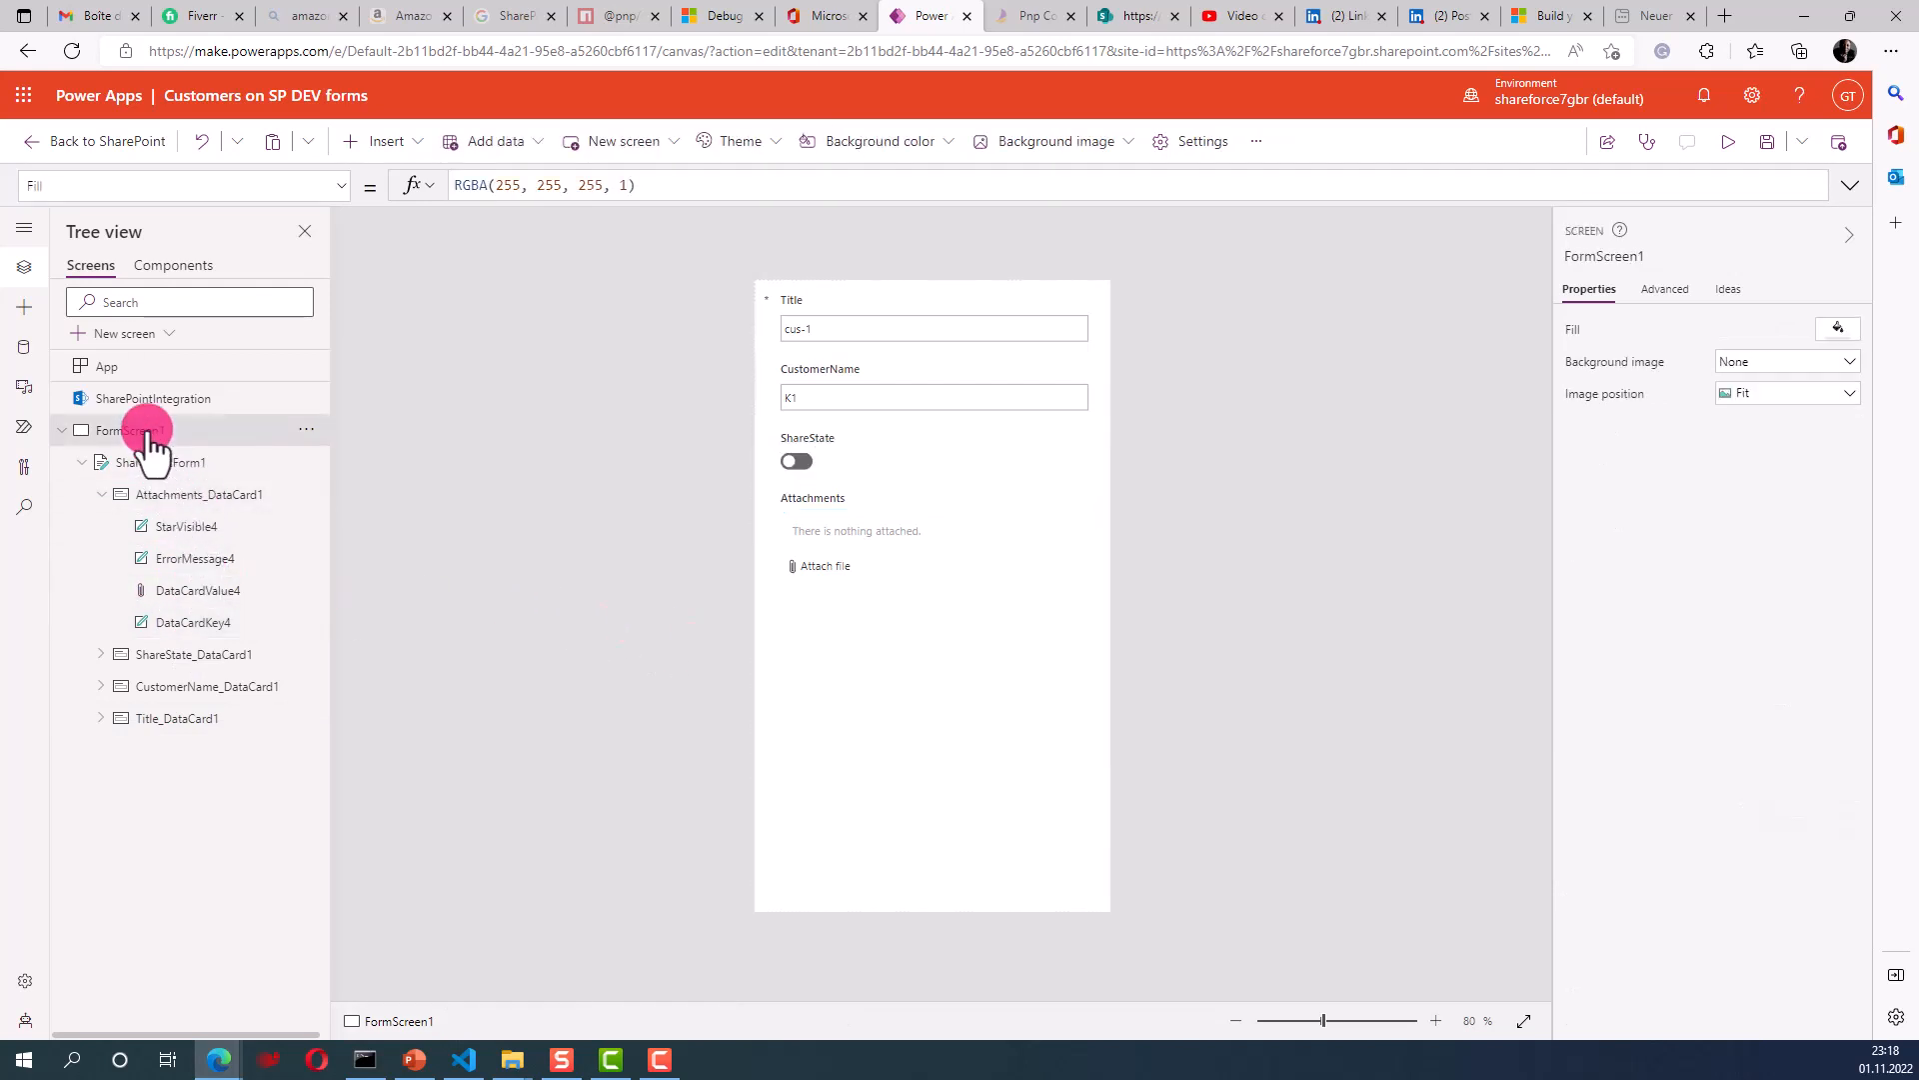
pyautogui.click(125, 462)
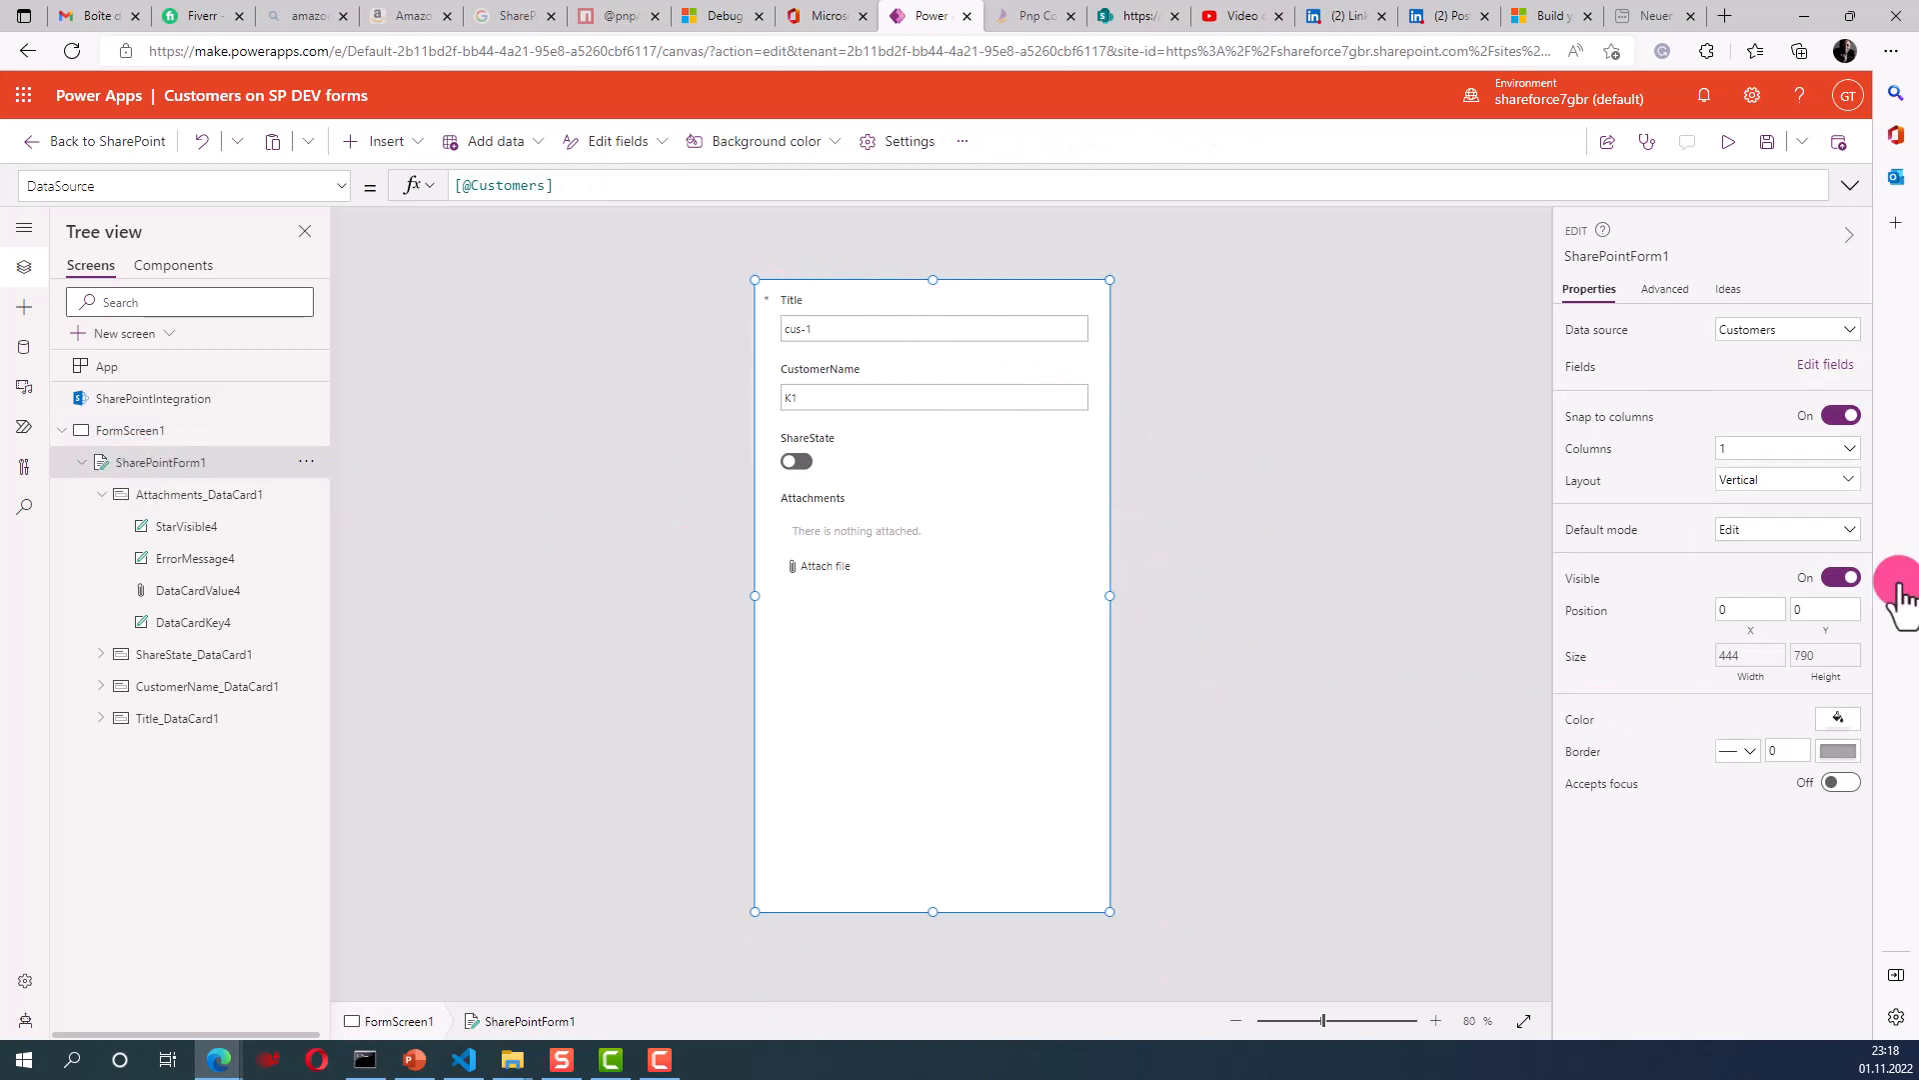
# - Set the form's Color to blue RGBA(0, 120, 212, 1)
pyautogui.click(1845, 722)
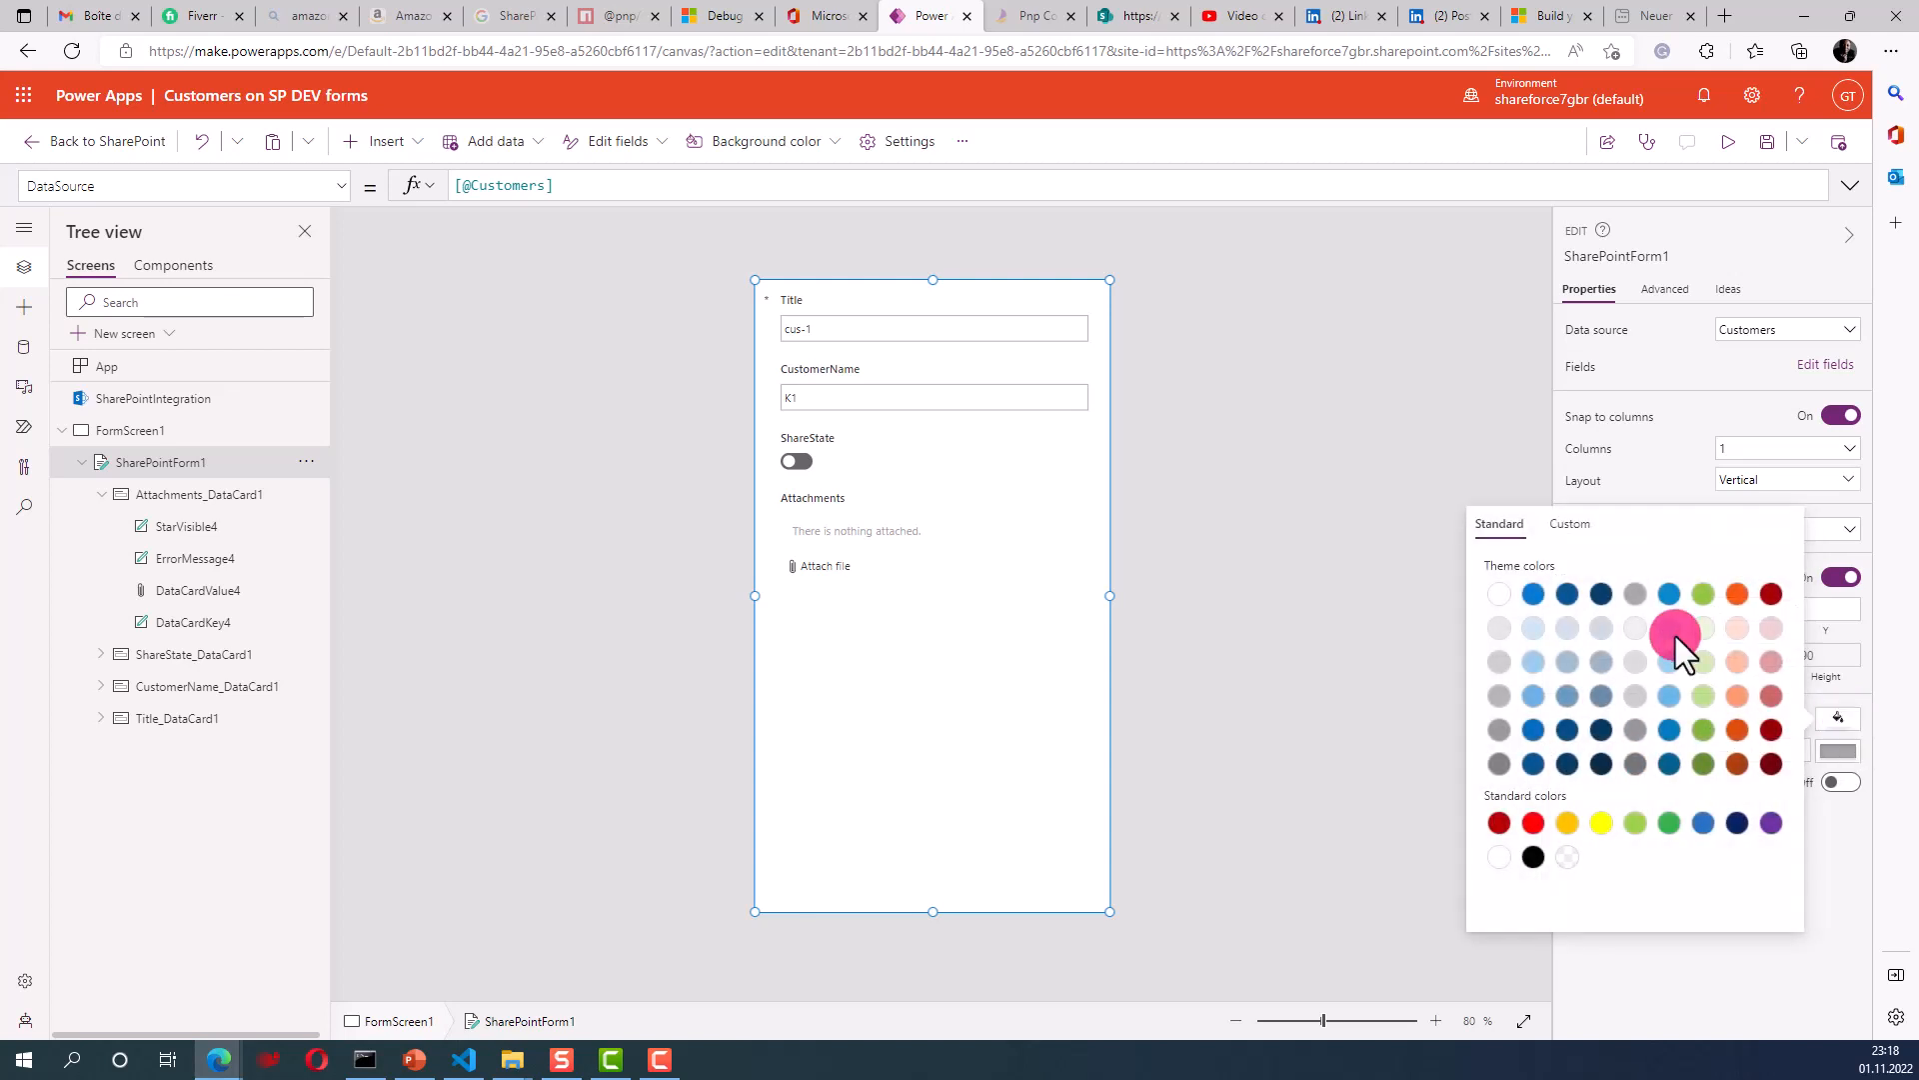
pyautogui.click(1537, 597)
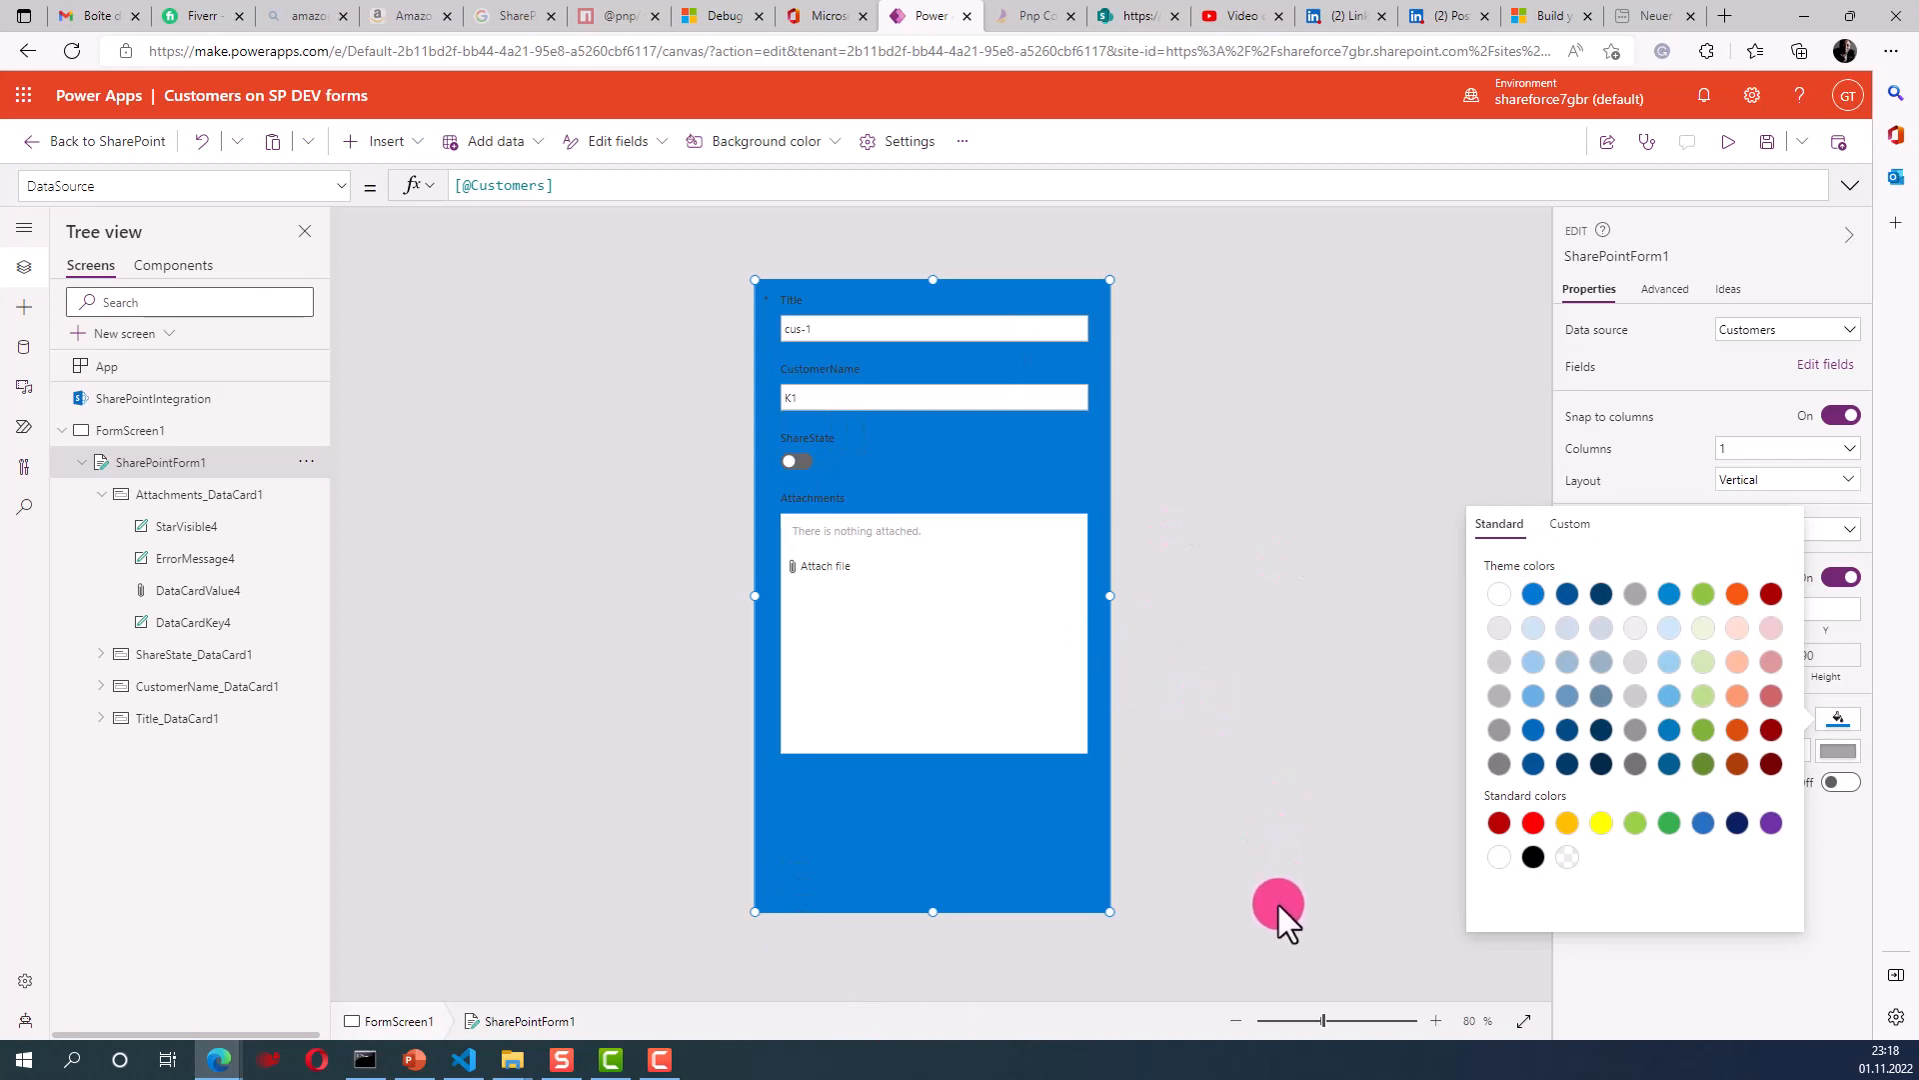
pyautogui.click(1363, 834)
# - Select the Attachments card's attachment box, DataCardValue4, on the form
pyautogui.click(846, 814)
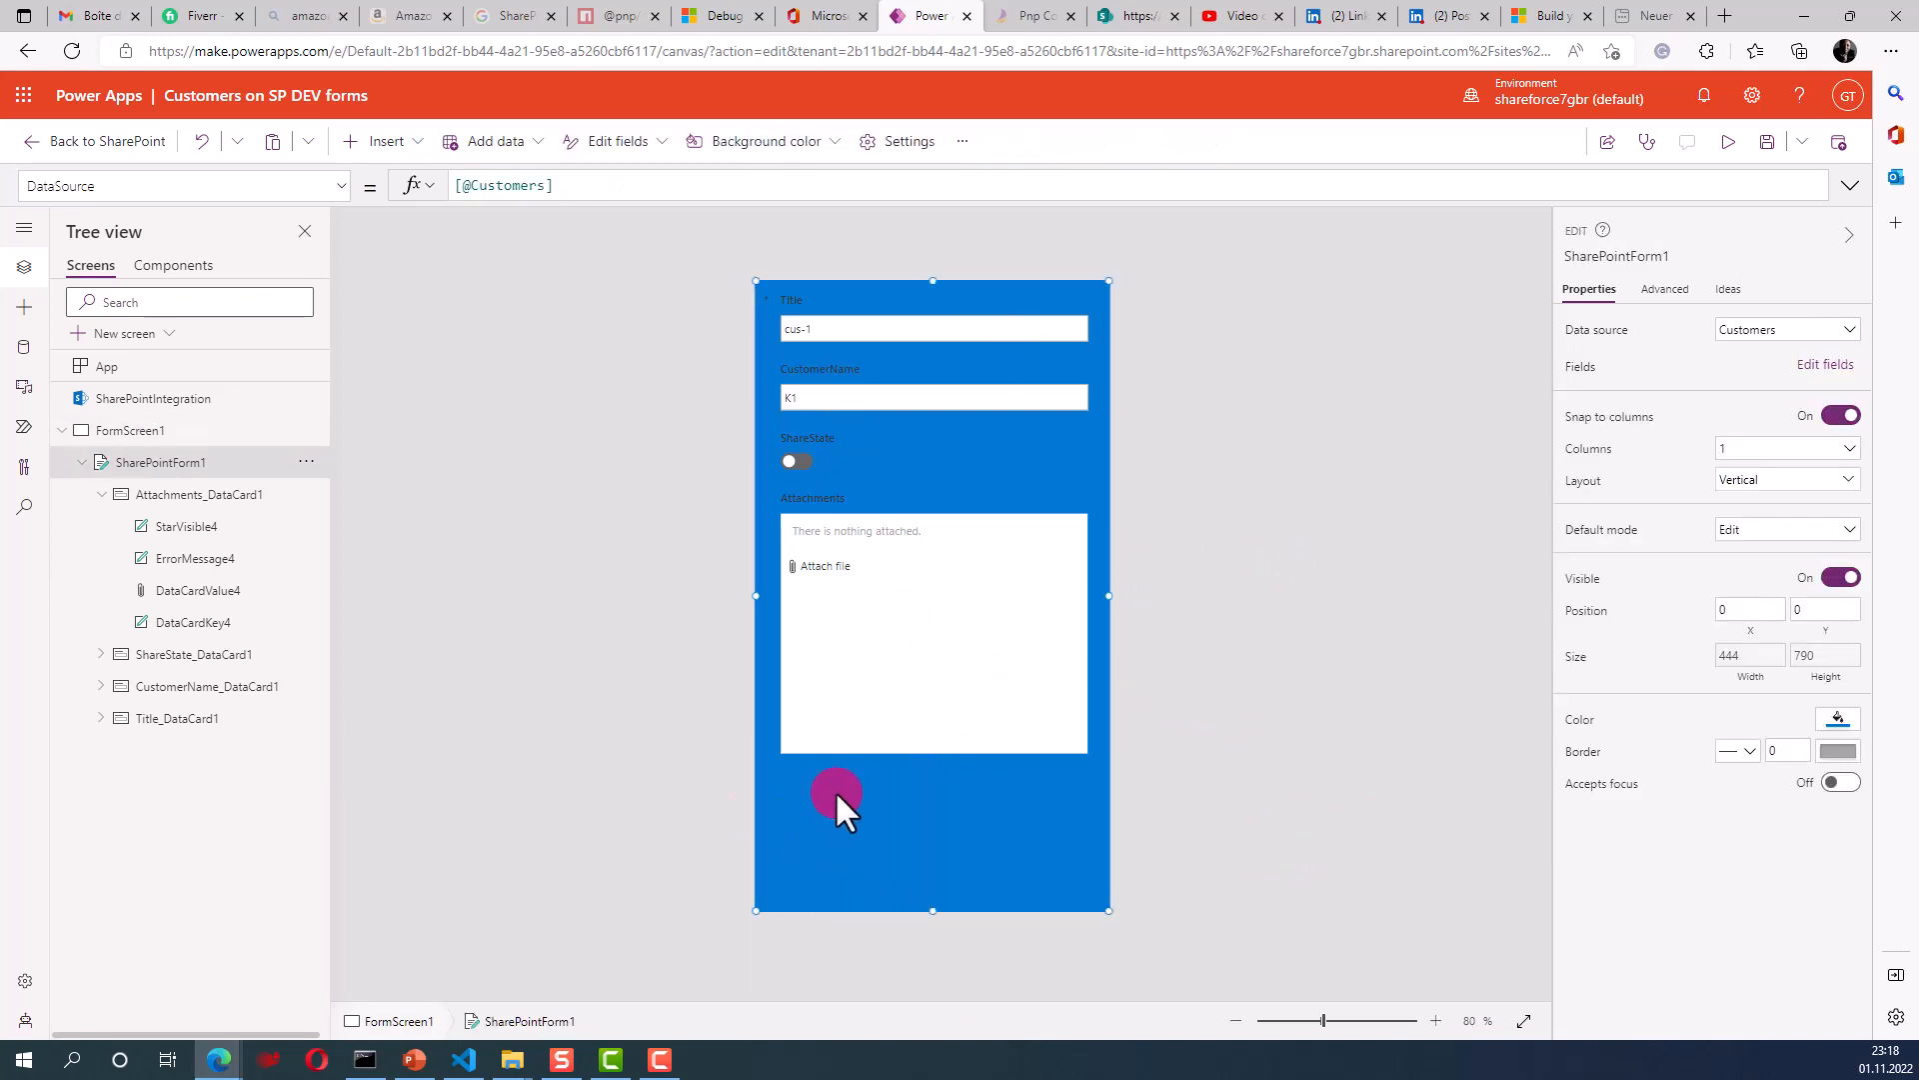
pyautogui.click(843, 712)
pyautogui.click(172, 718)
pyautogui.click(160, 490)
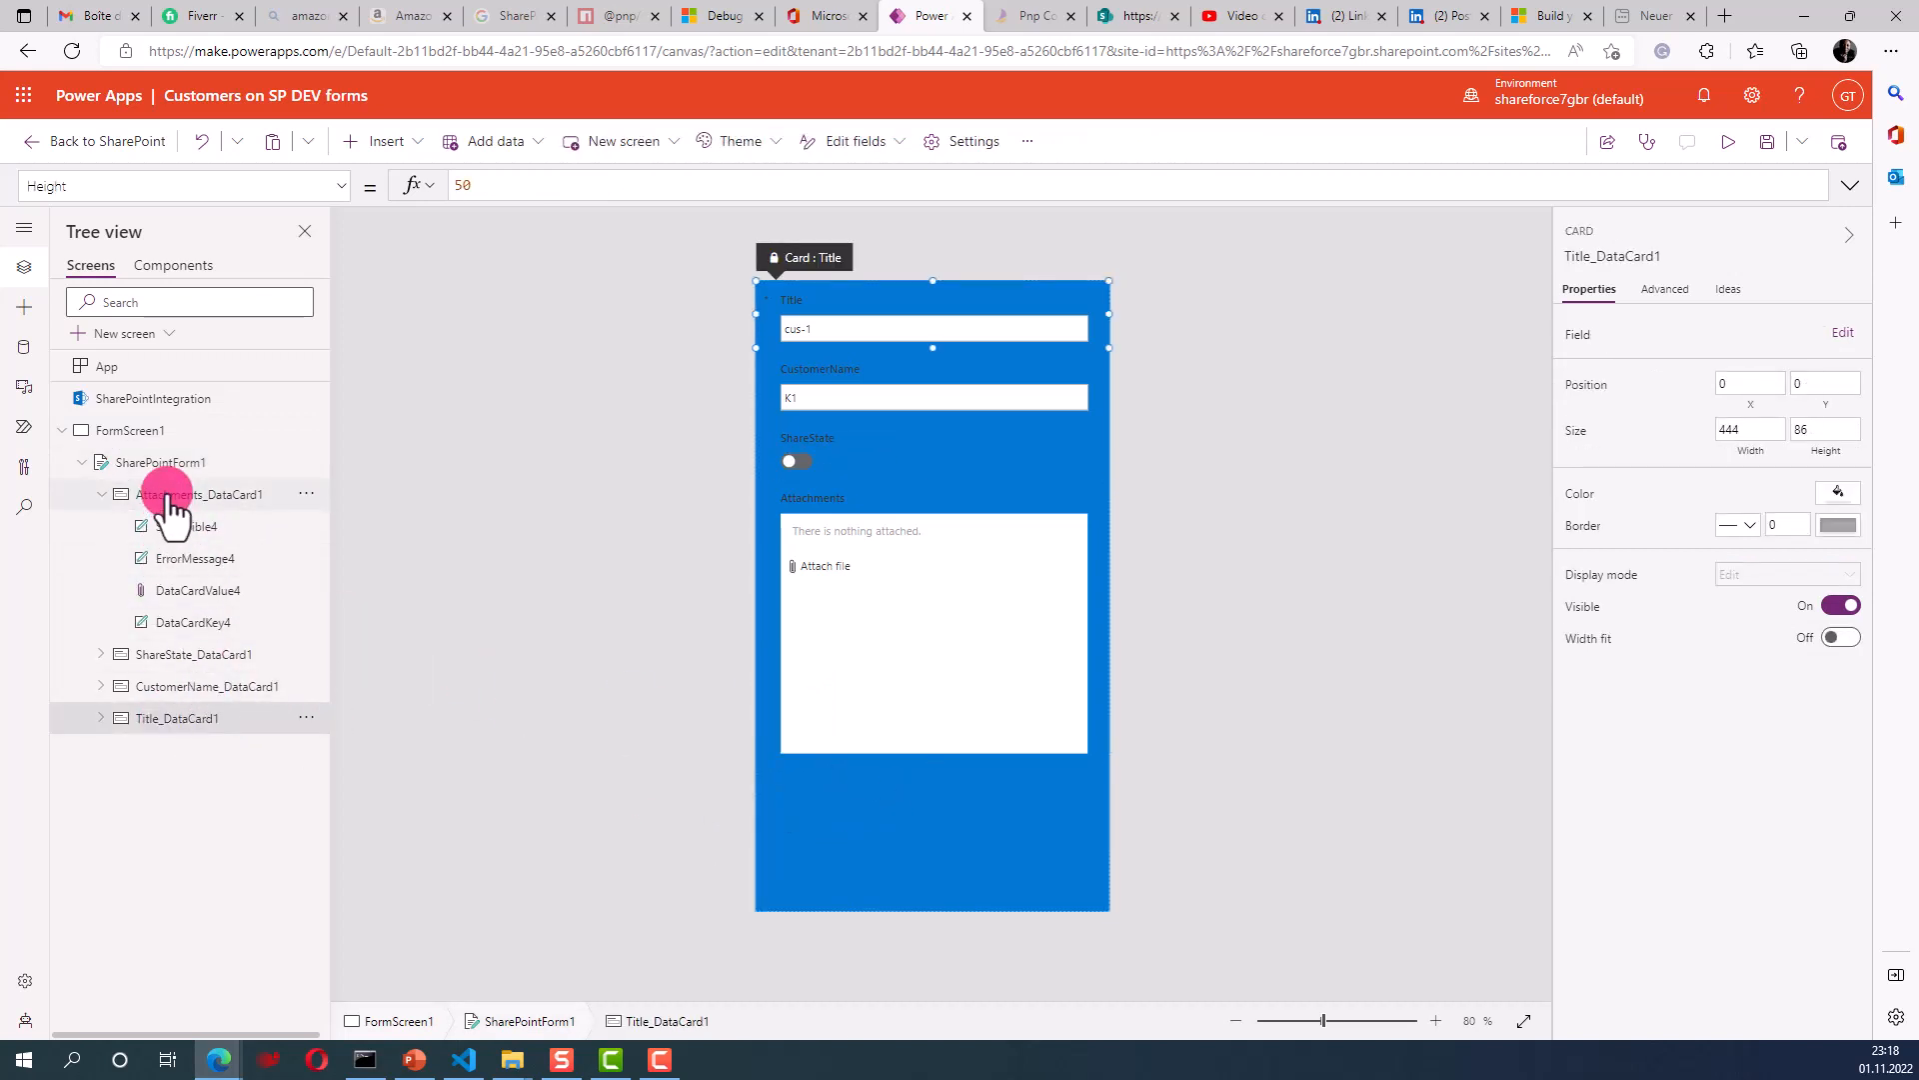
pyautogui.click(808, 757)
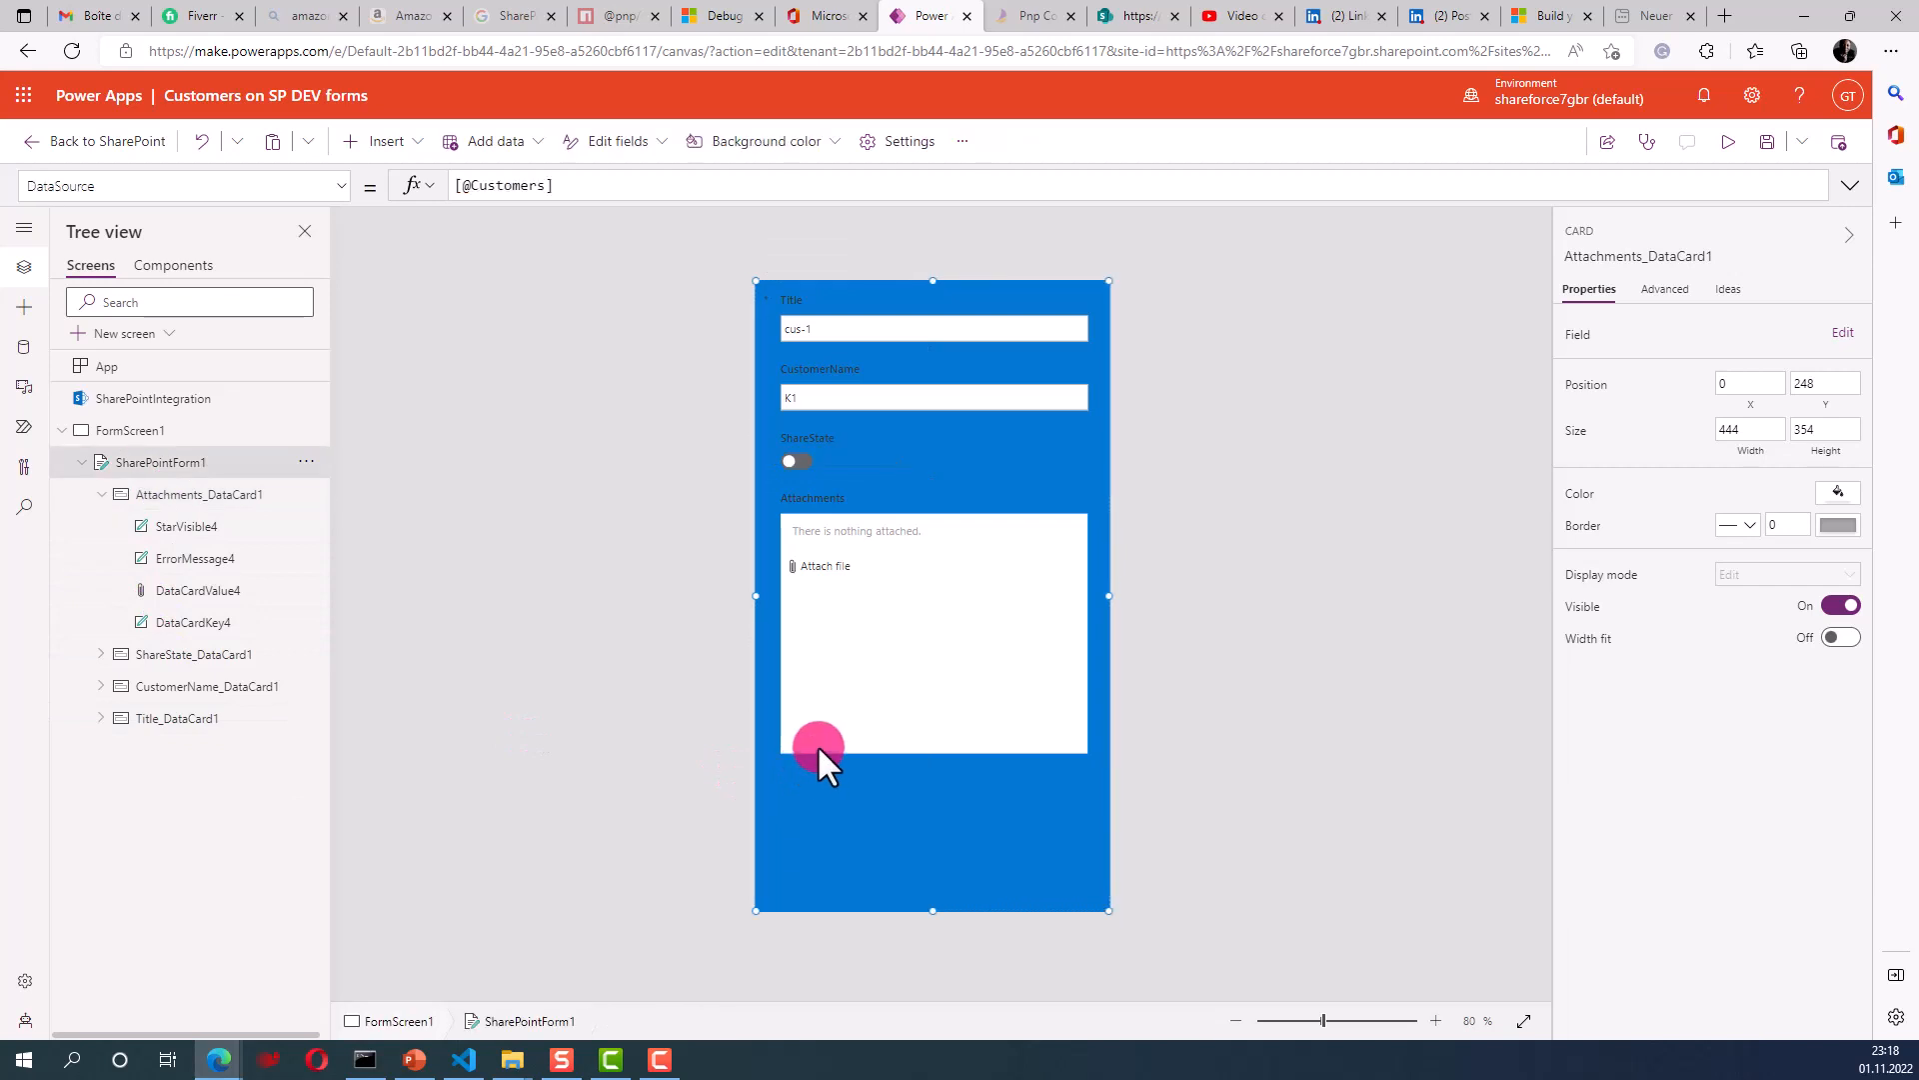
pyautogui.click(804, 748)
pyautogui.click(801, 750)
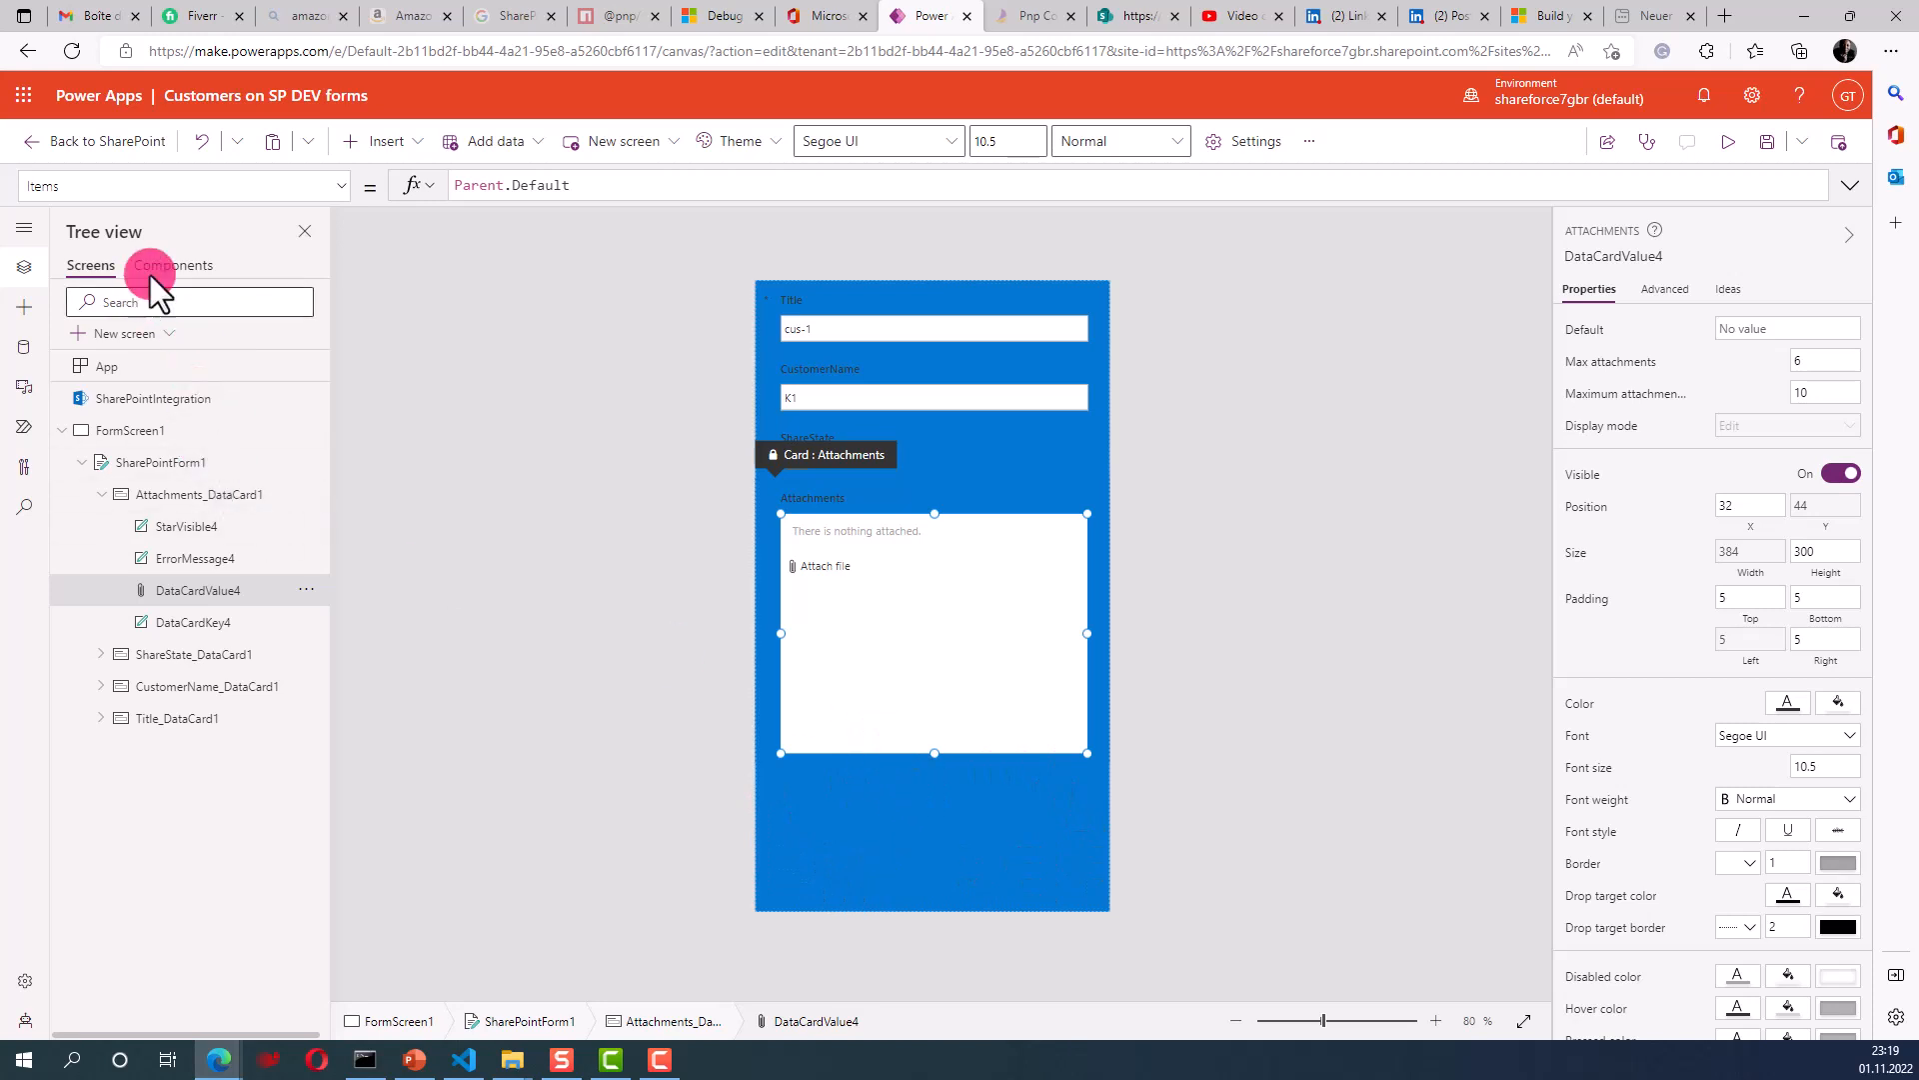
# - Insert an Image control and position it at the form's bottom right, at 200, 600
pyautogui.click(878, 832)
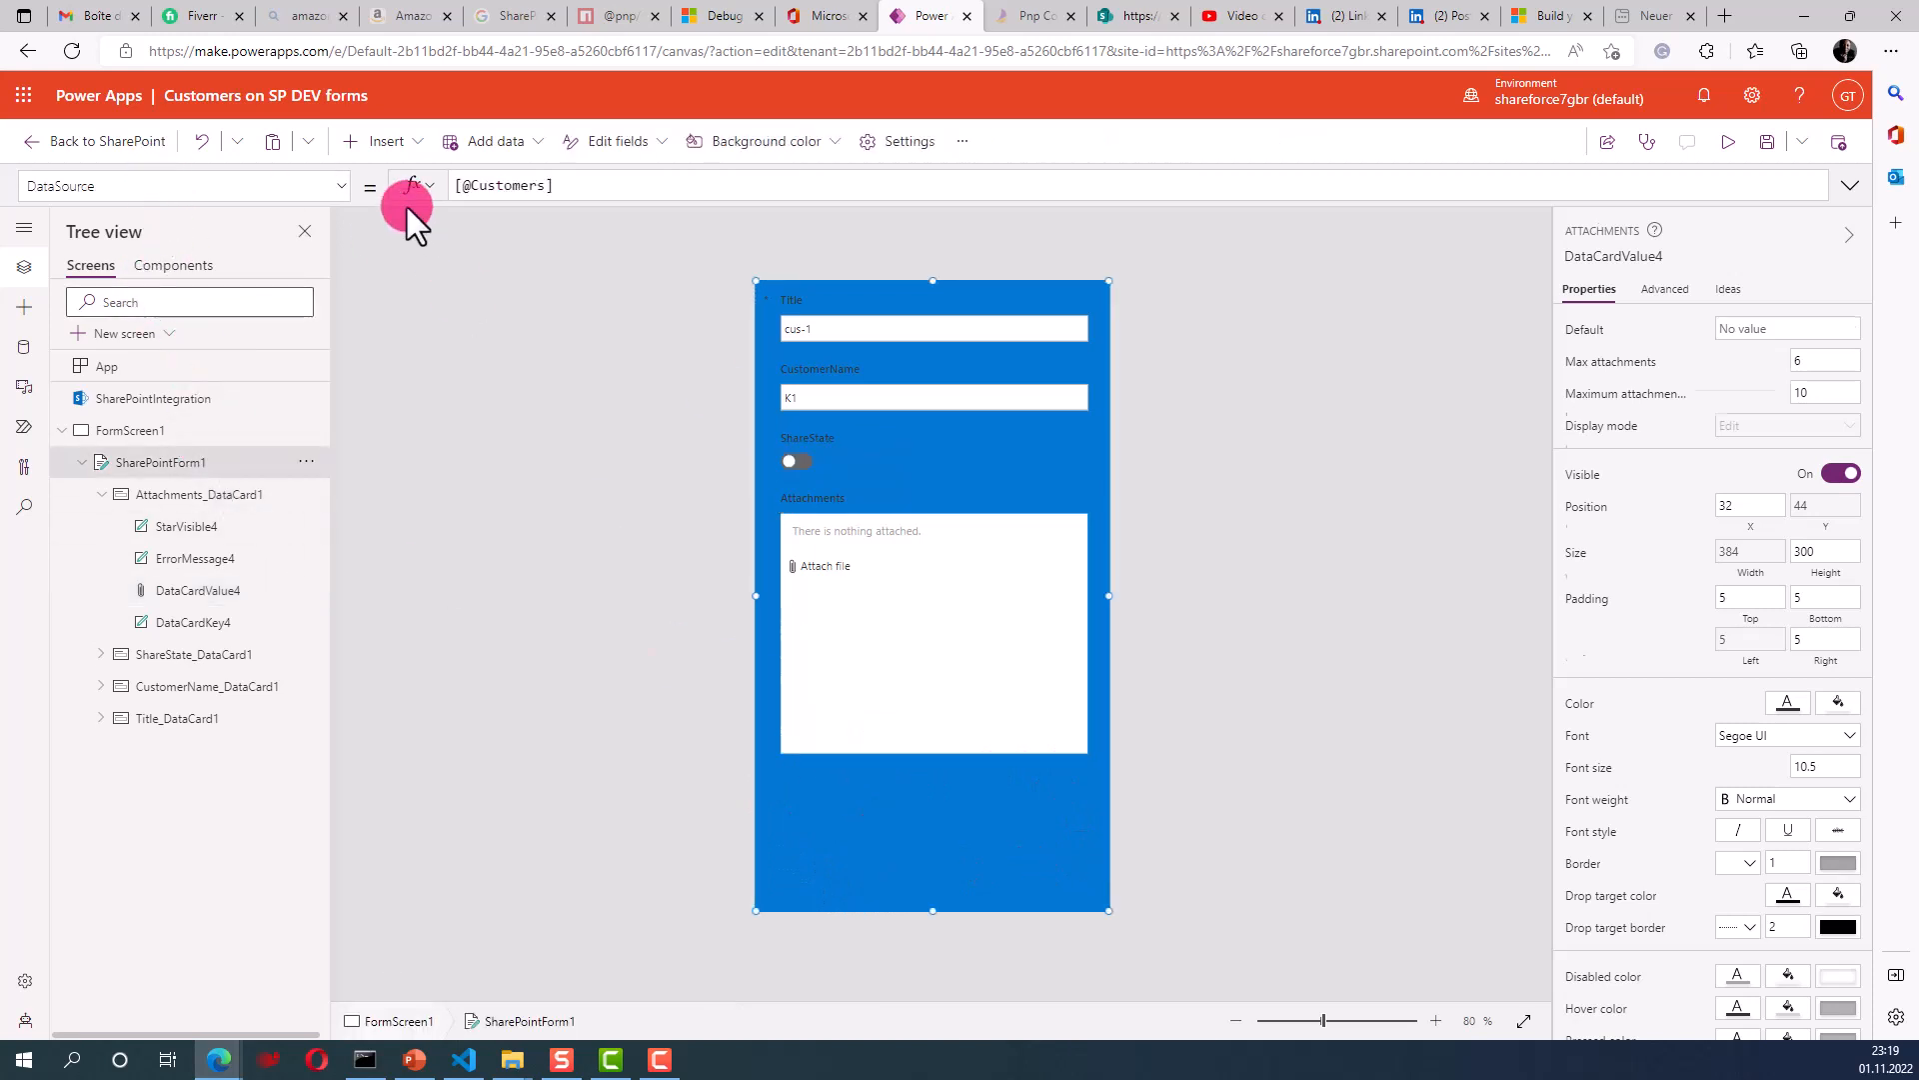
pyautogui.click(412, 142)
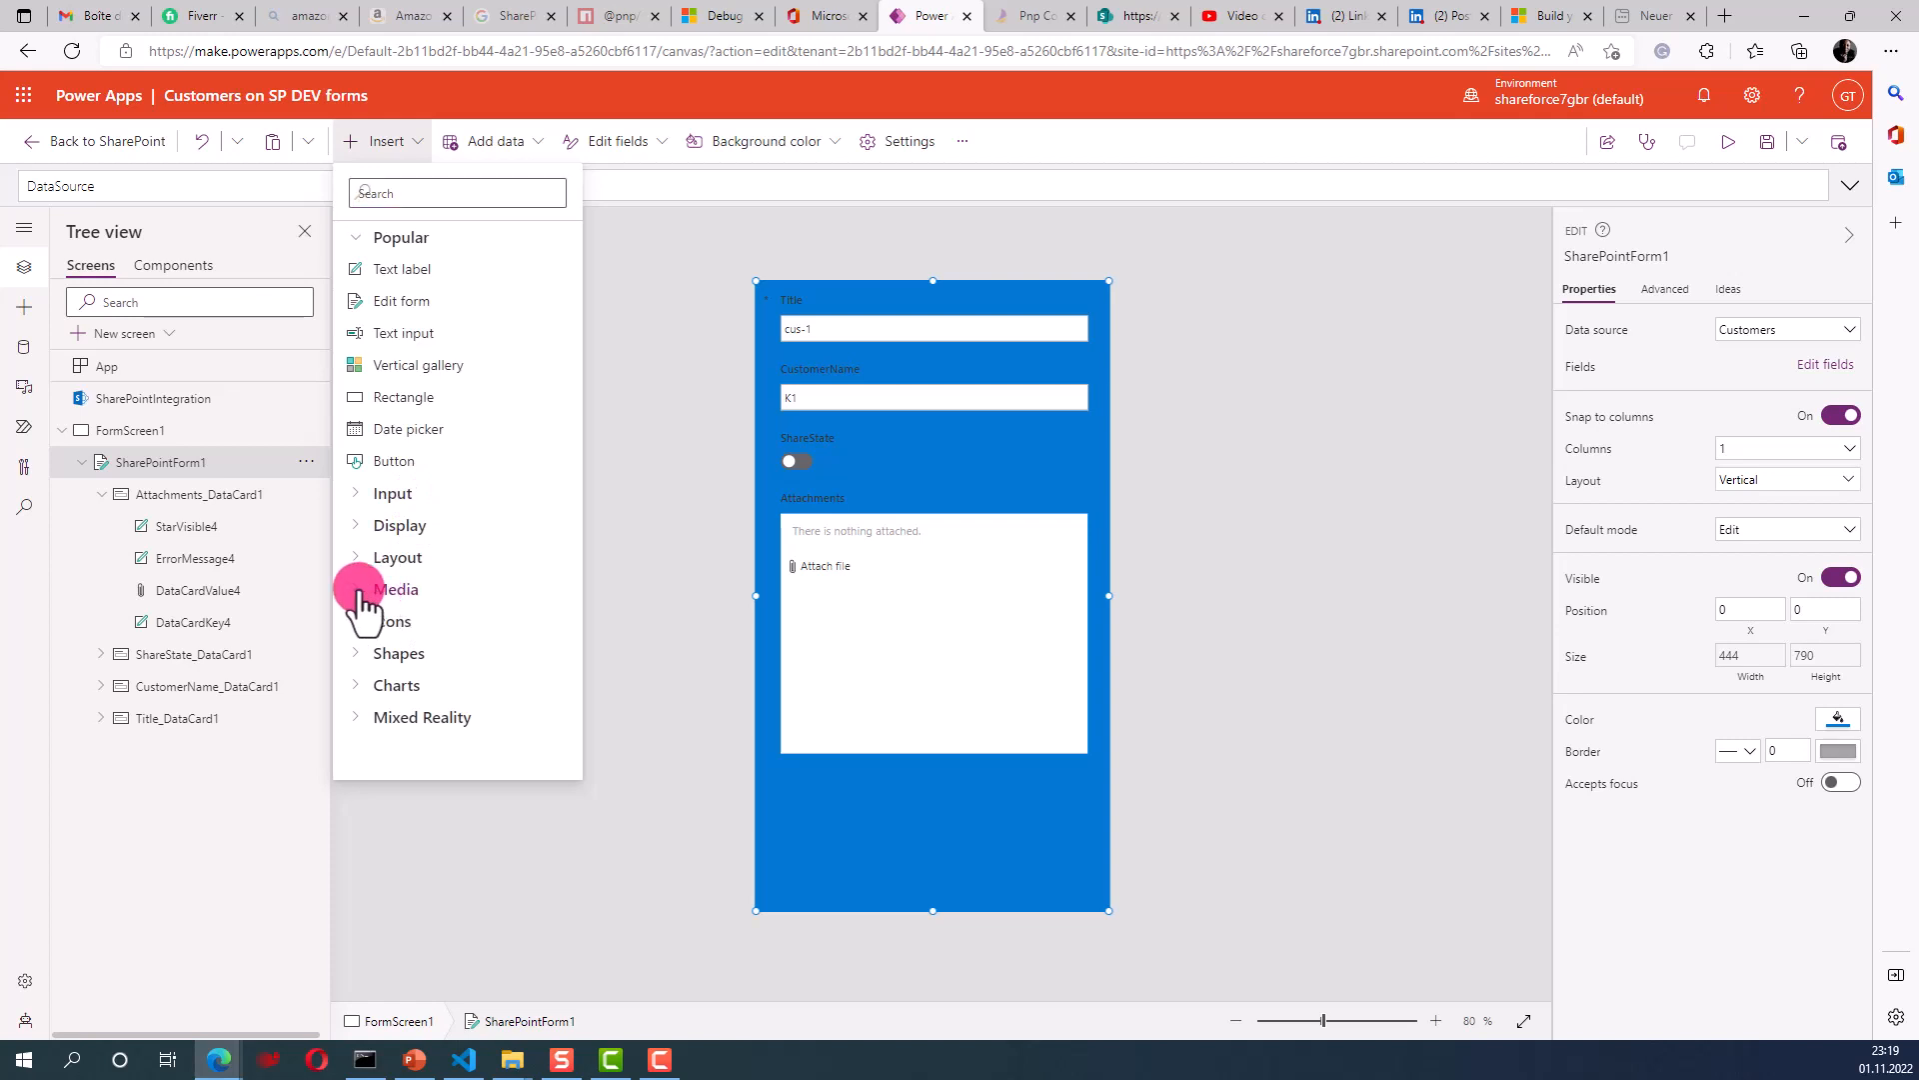
pyautogui.click(387, 591)
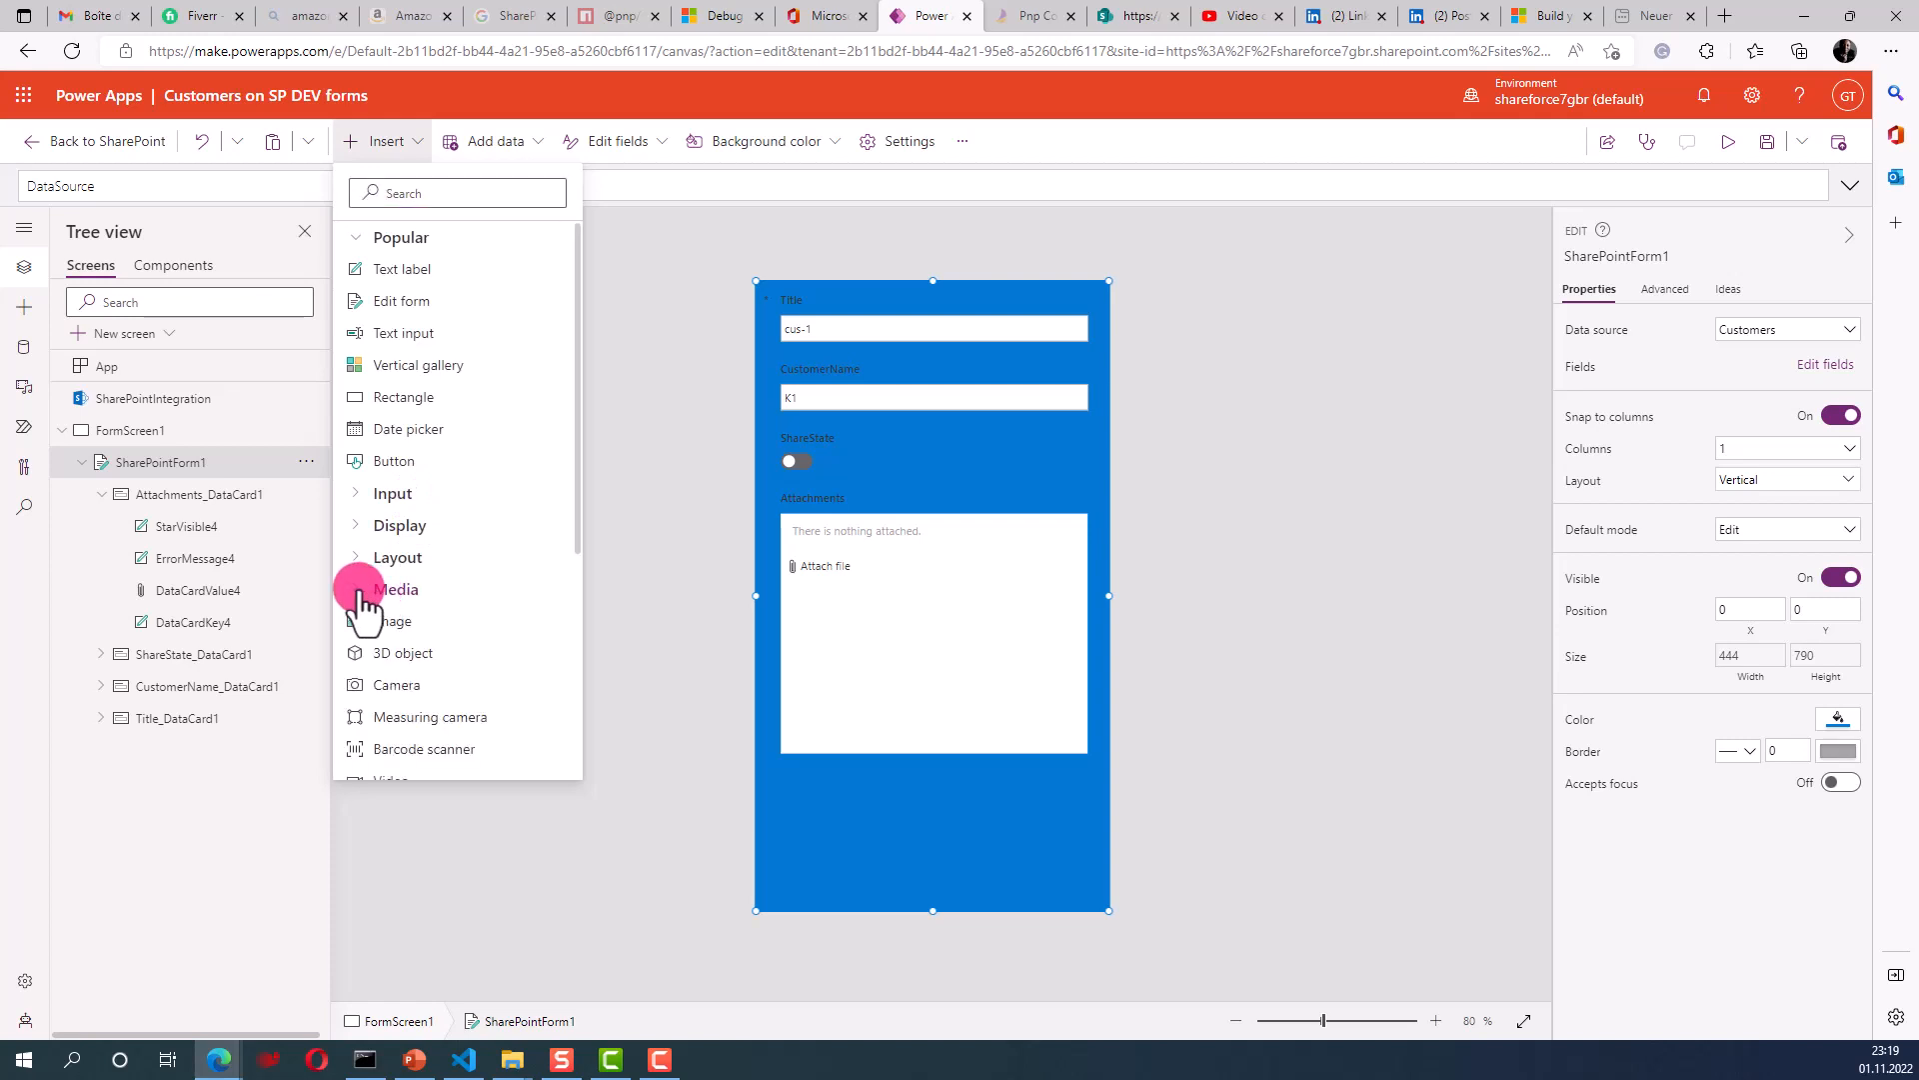
pyautogui.click(390, 622)
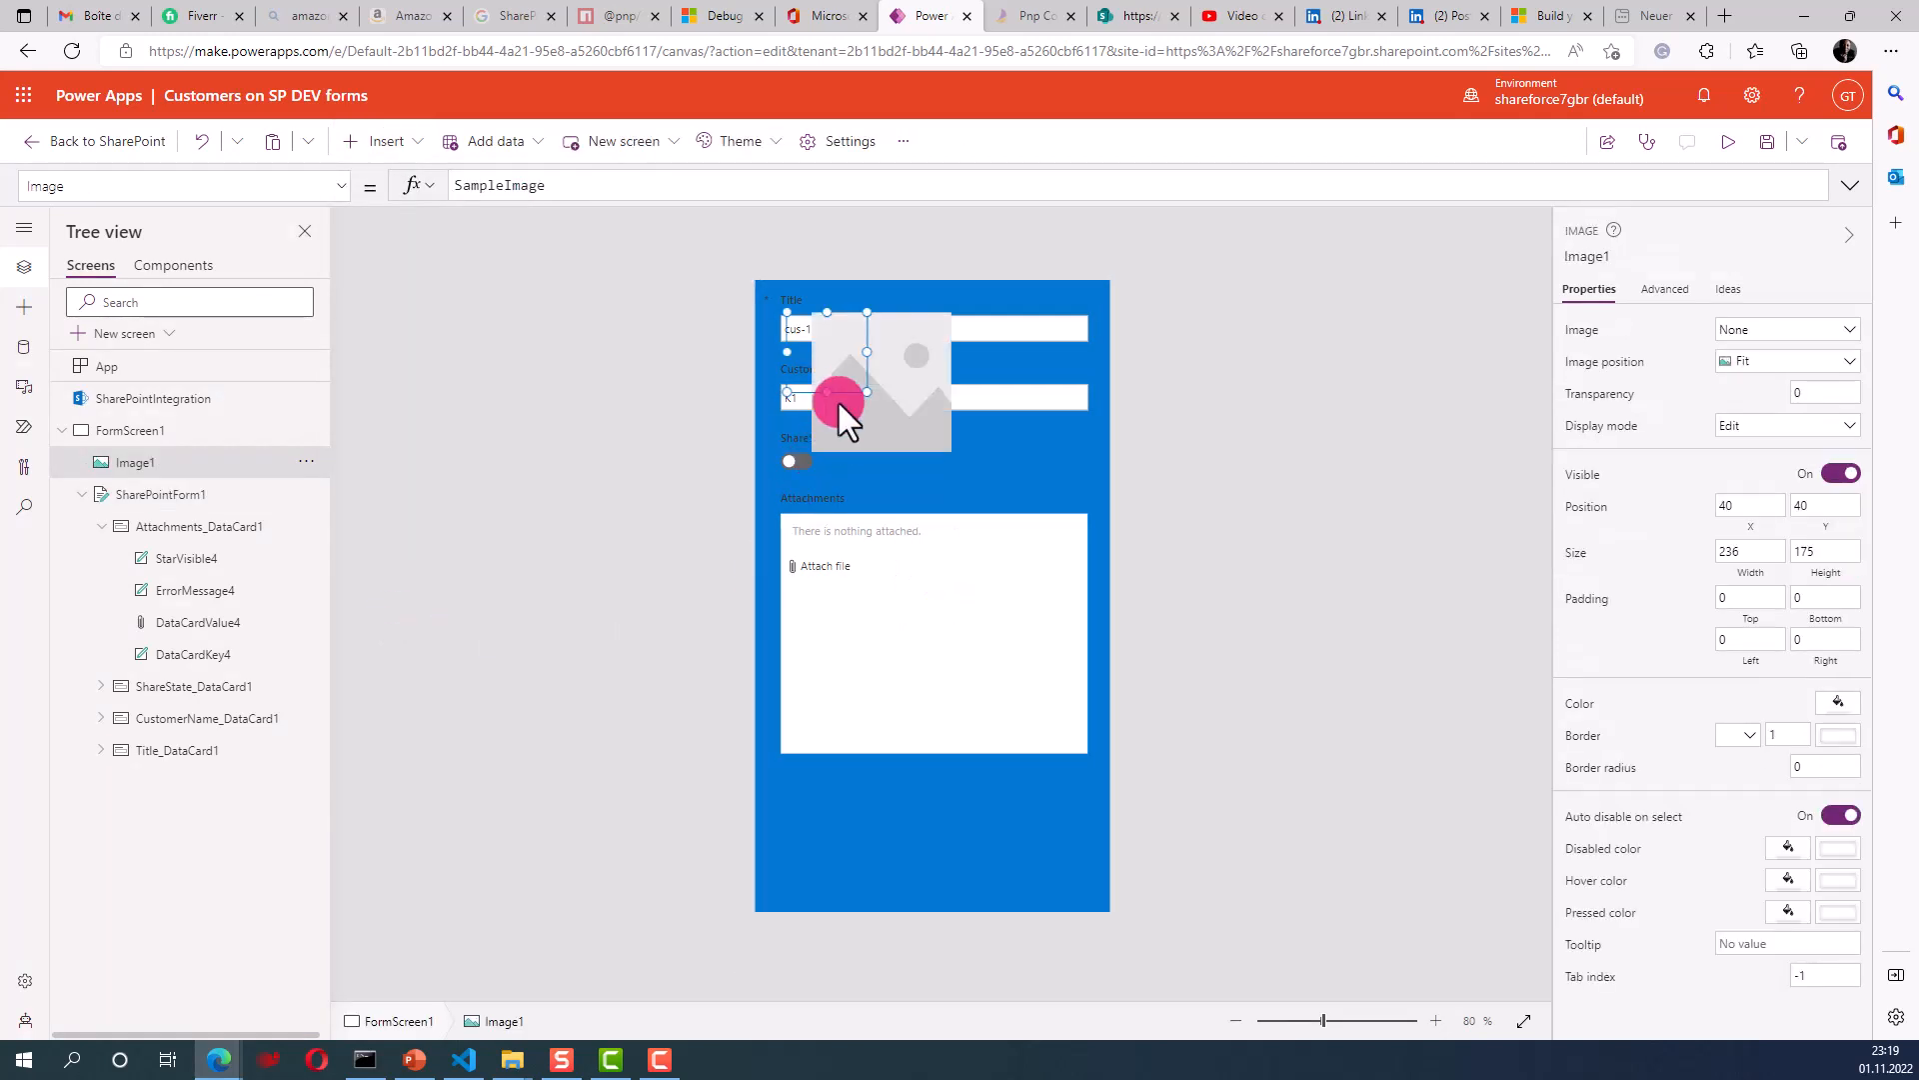
pyautogui.moveTo(841, 387); pyautogui.dragTo(982, 892)
pyautogui.moveTo(980, 827); pyautogui.dragTo(1036, 827)
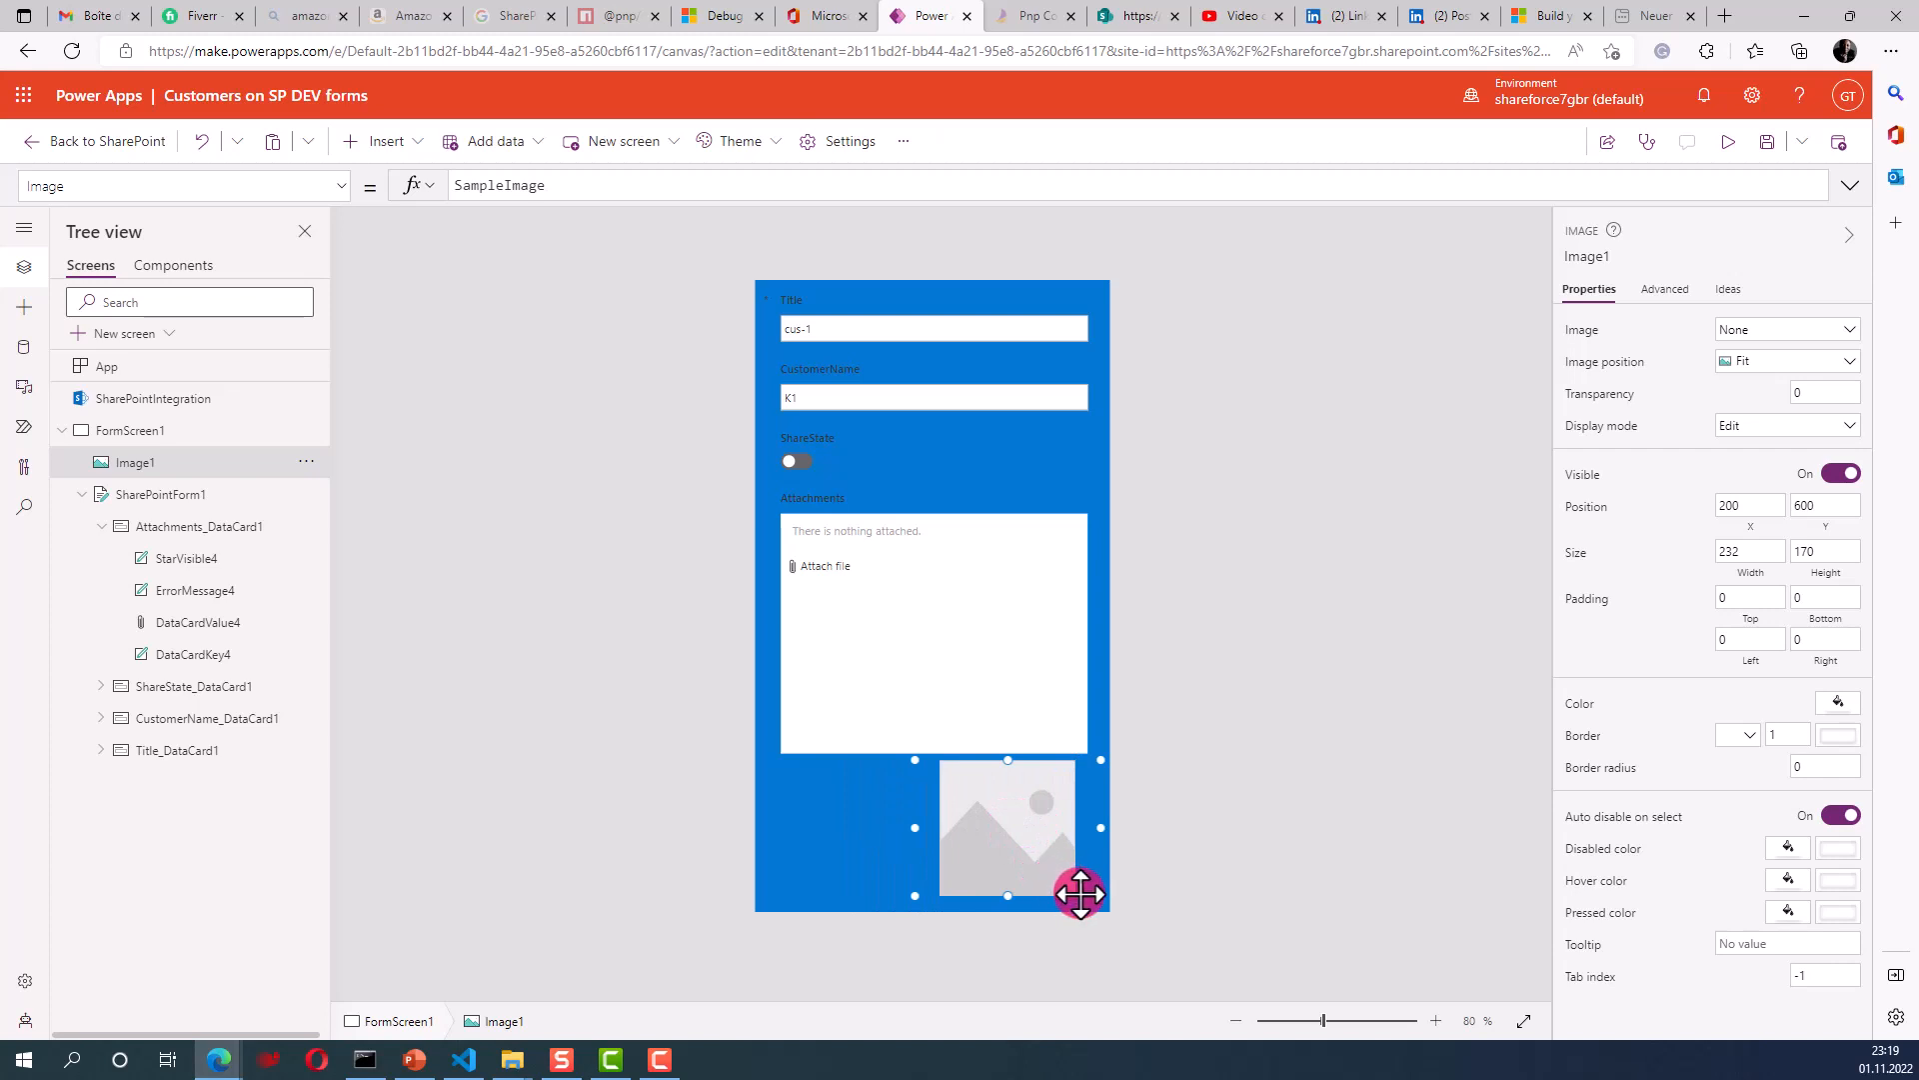
pyautogui.click(840, 858)
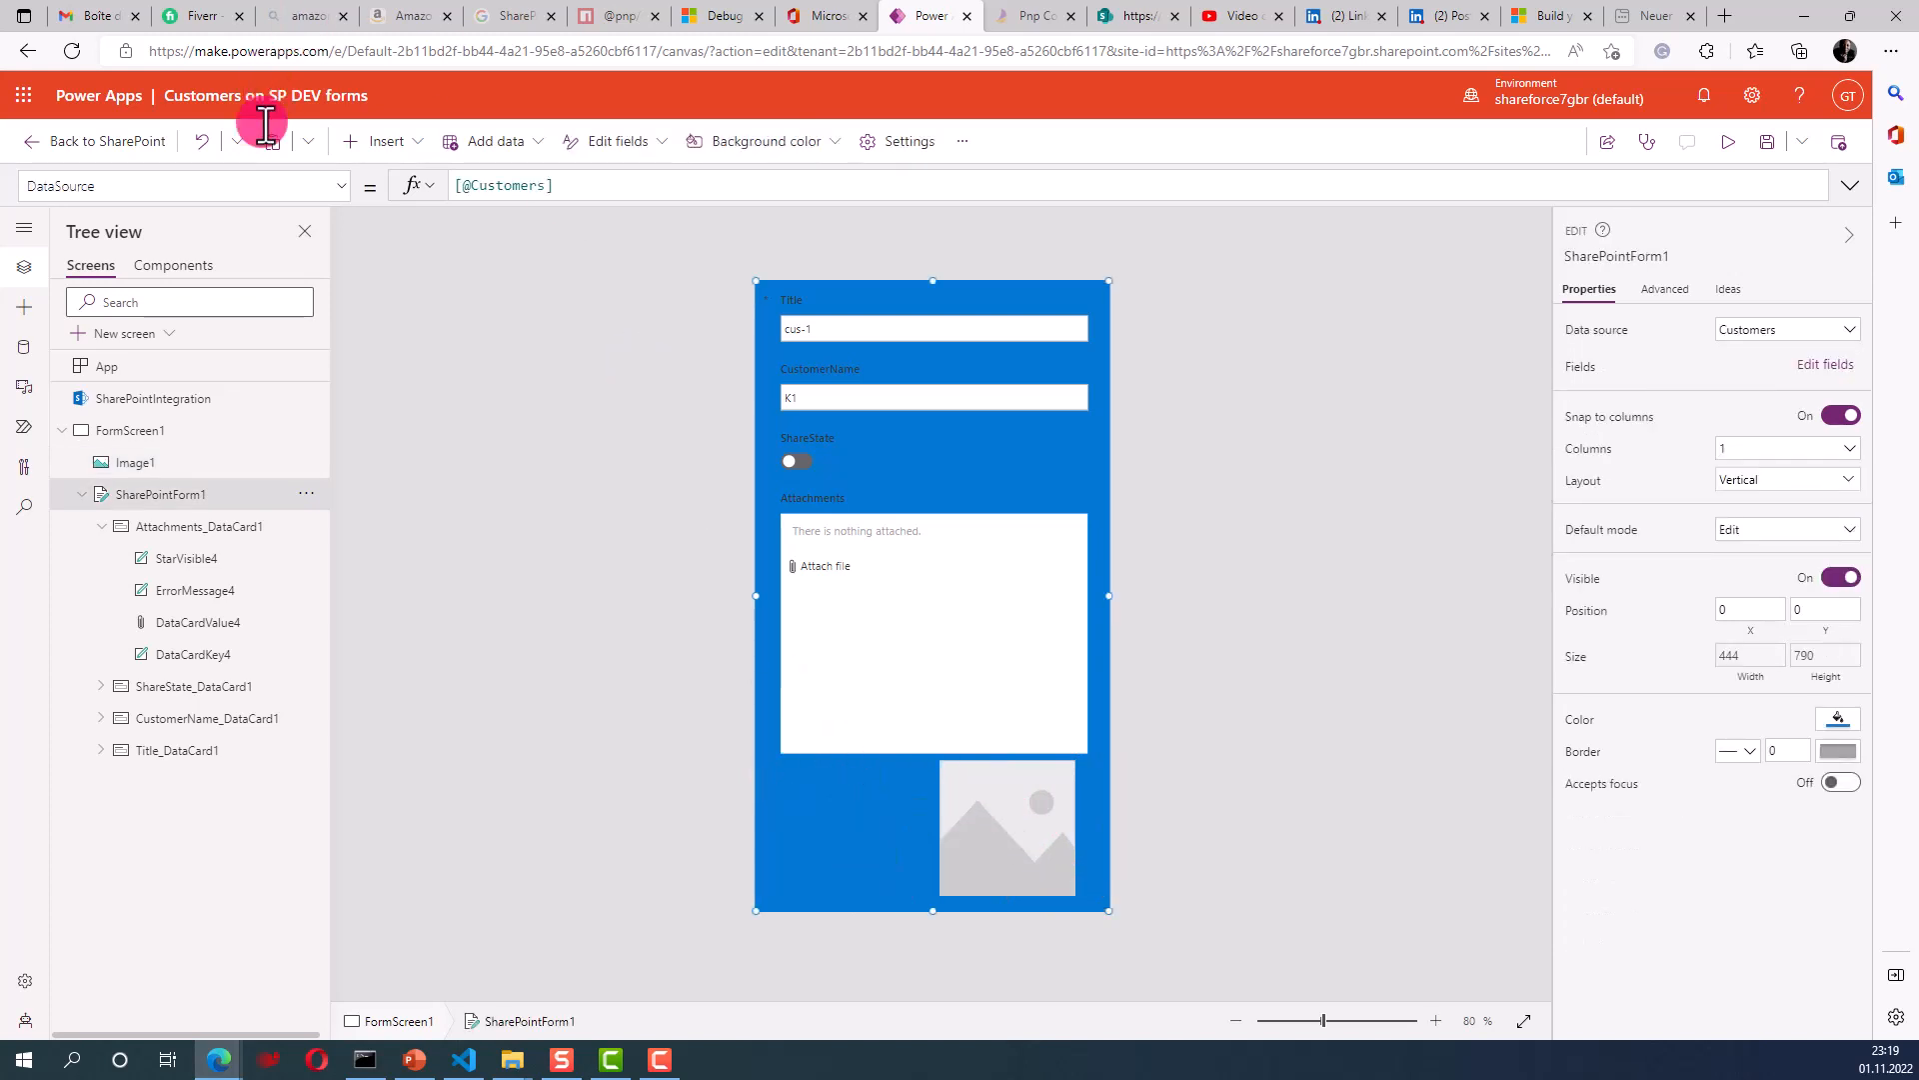
# - Insert a text label and place it at the form's bottom left beside the image
pyautogui.click(415, 149)
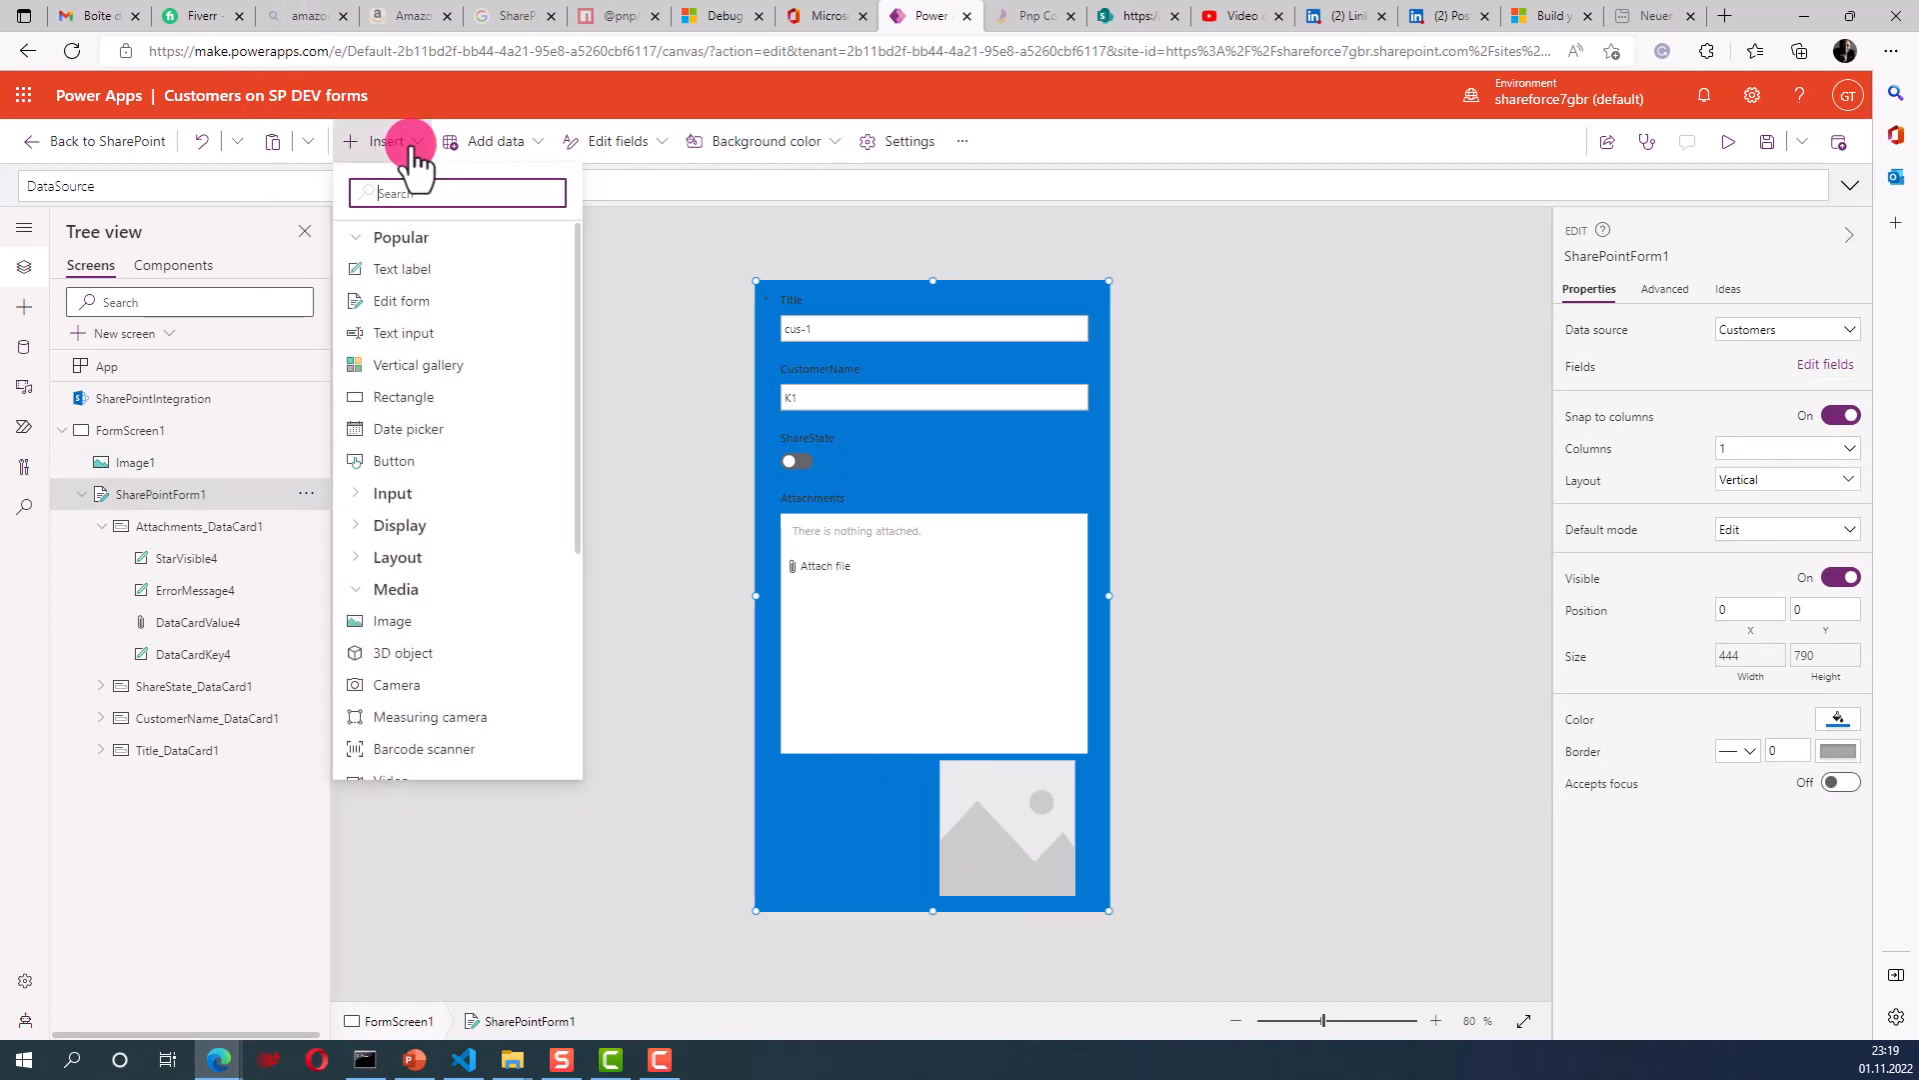
pyautogui.click(539, 400)
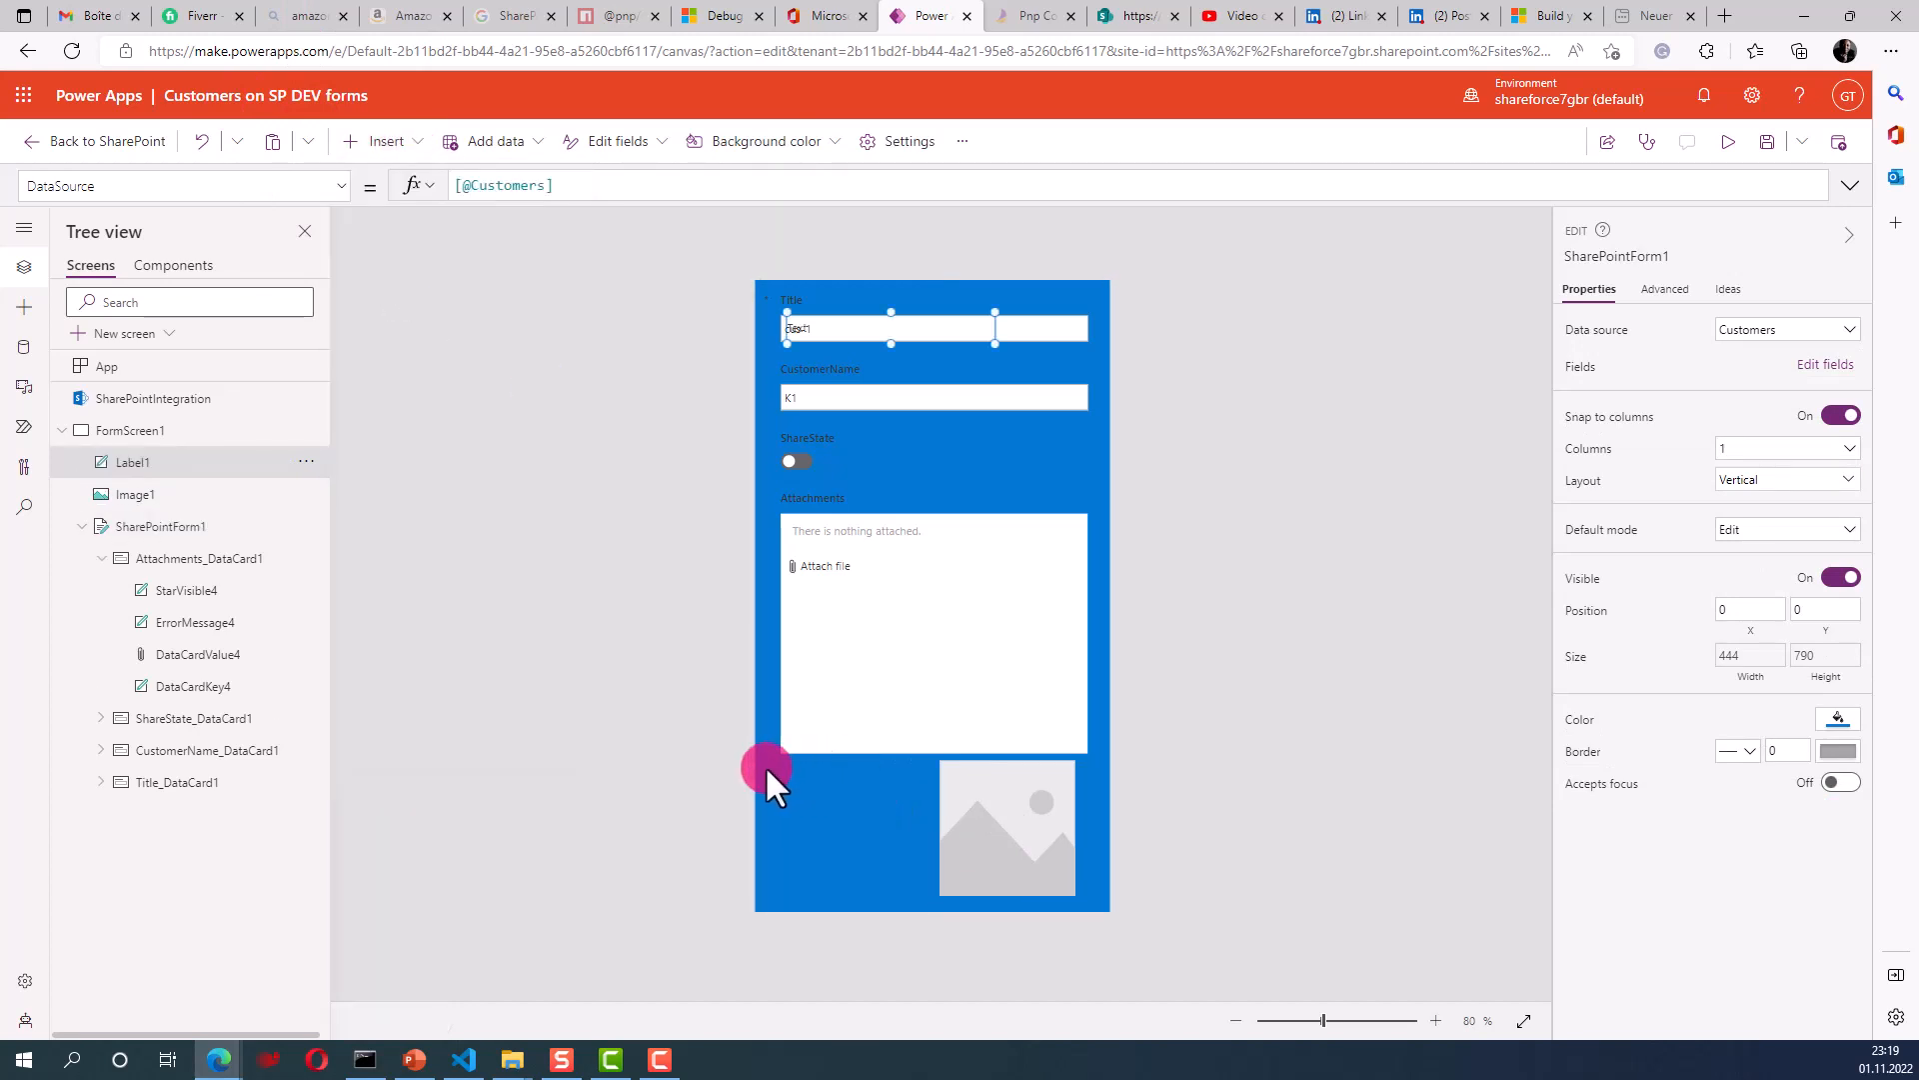
pyautogui.moveTo(936, 345); pyautogui.dragTo(910, 716)
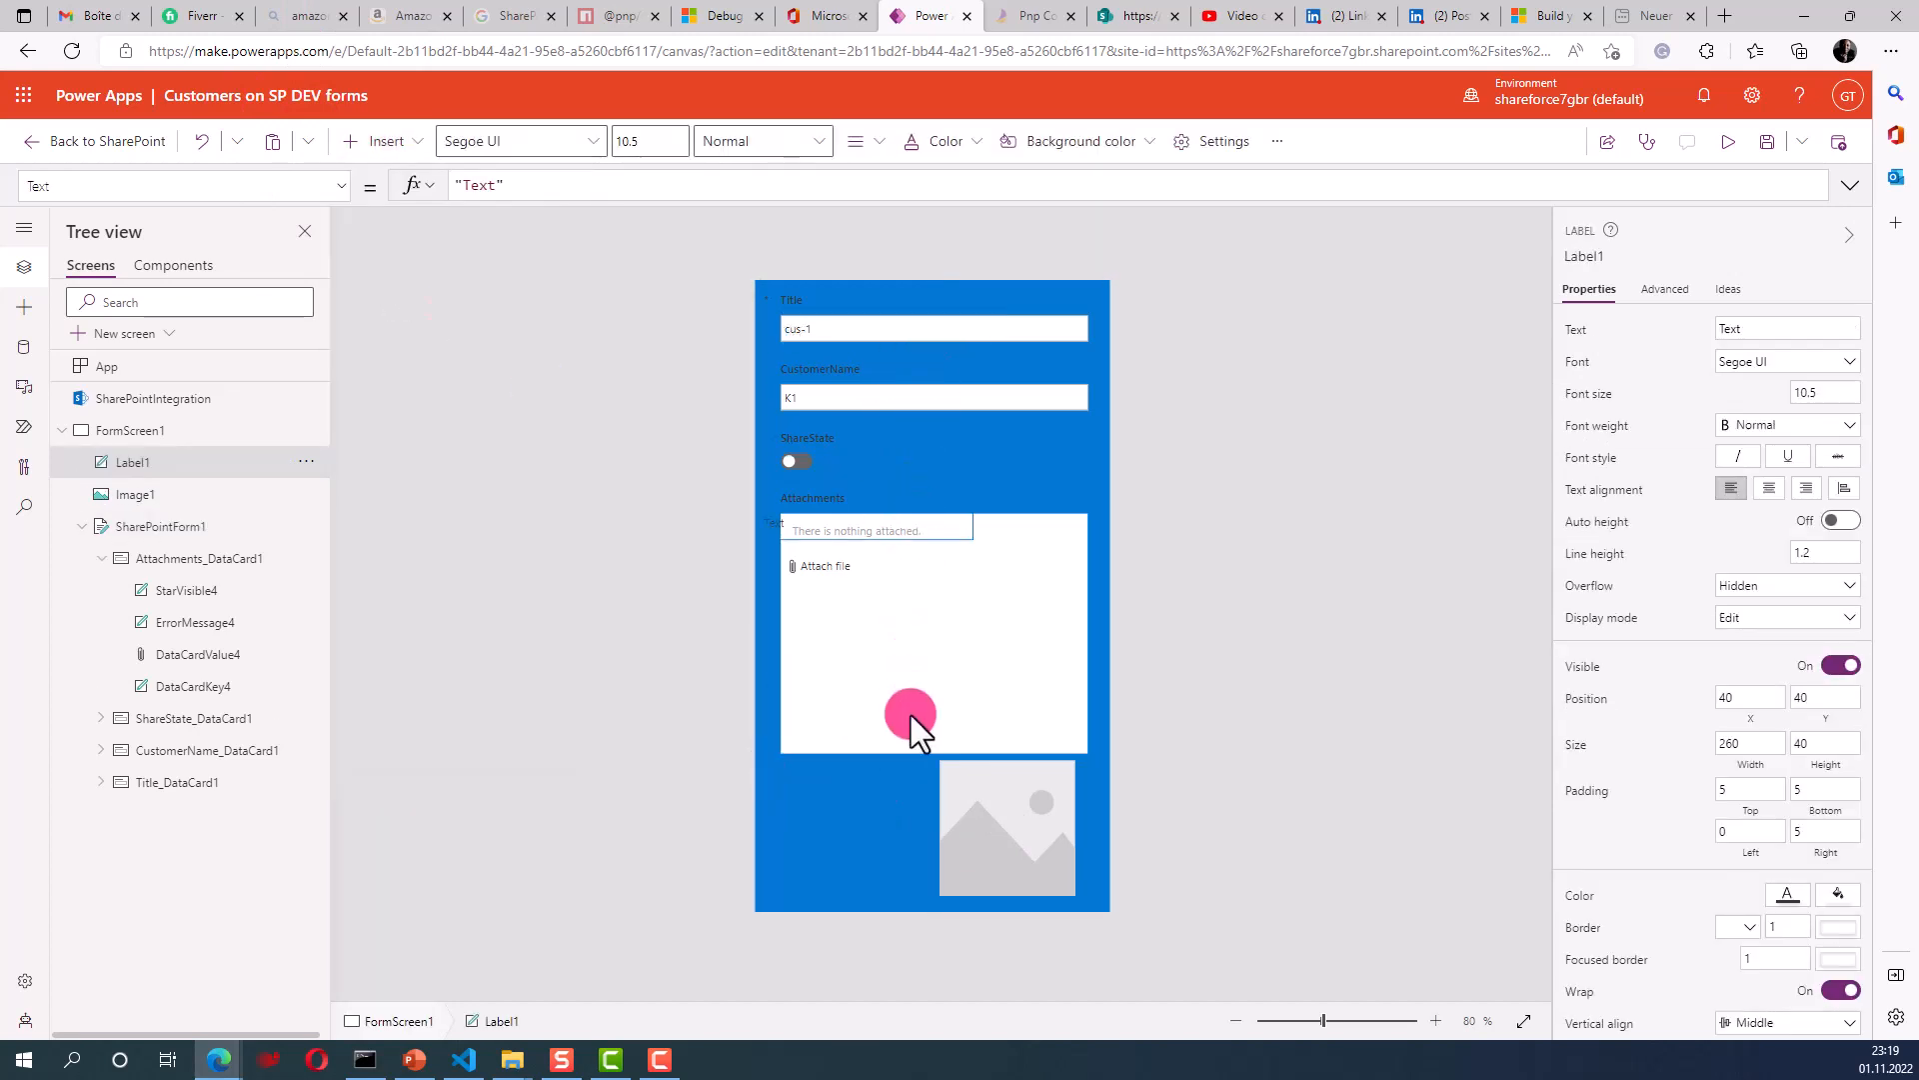
pyautogui.moveTo(915, 820); pyautogui.dragTo(914, 803)
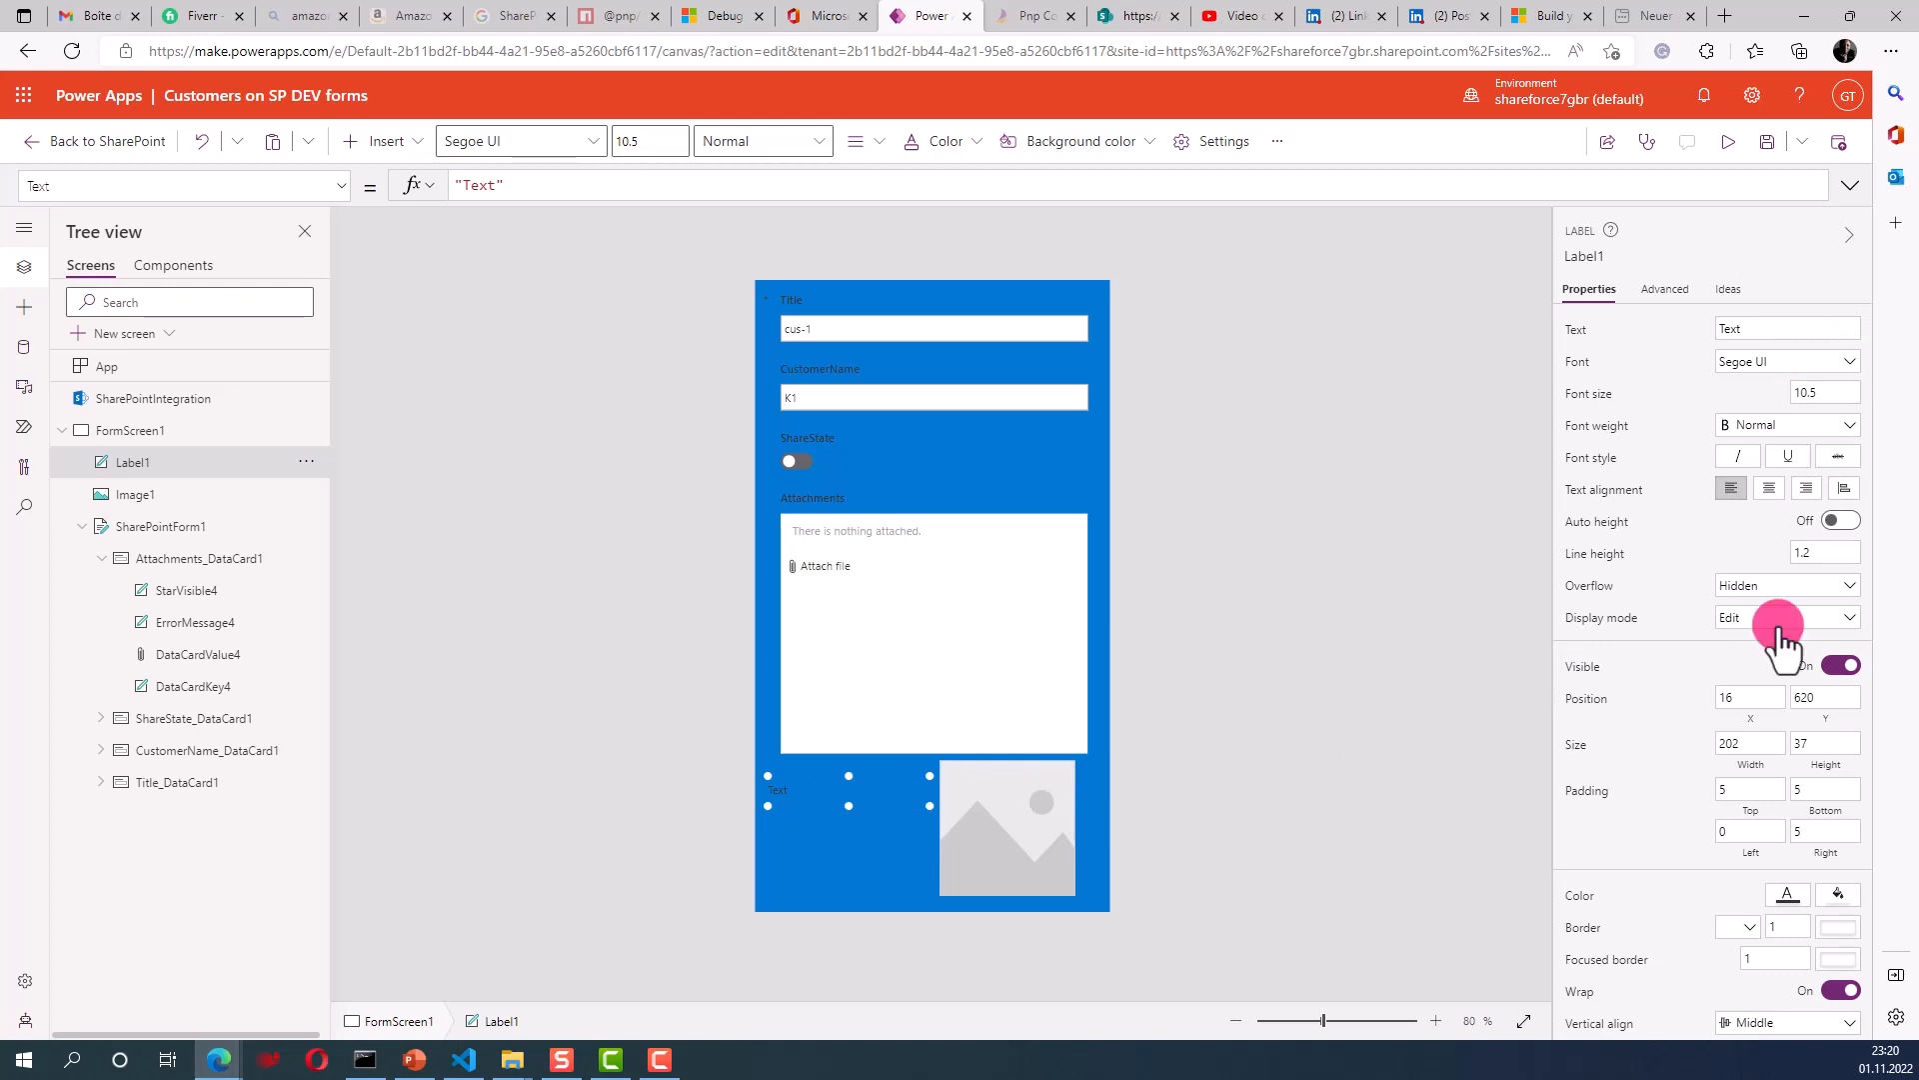
# - Give the label a white fill and nudge it into position at 32, 600
pyautogui.click(1839, 894)
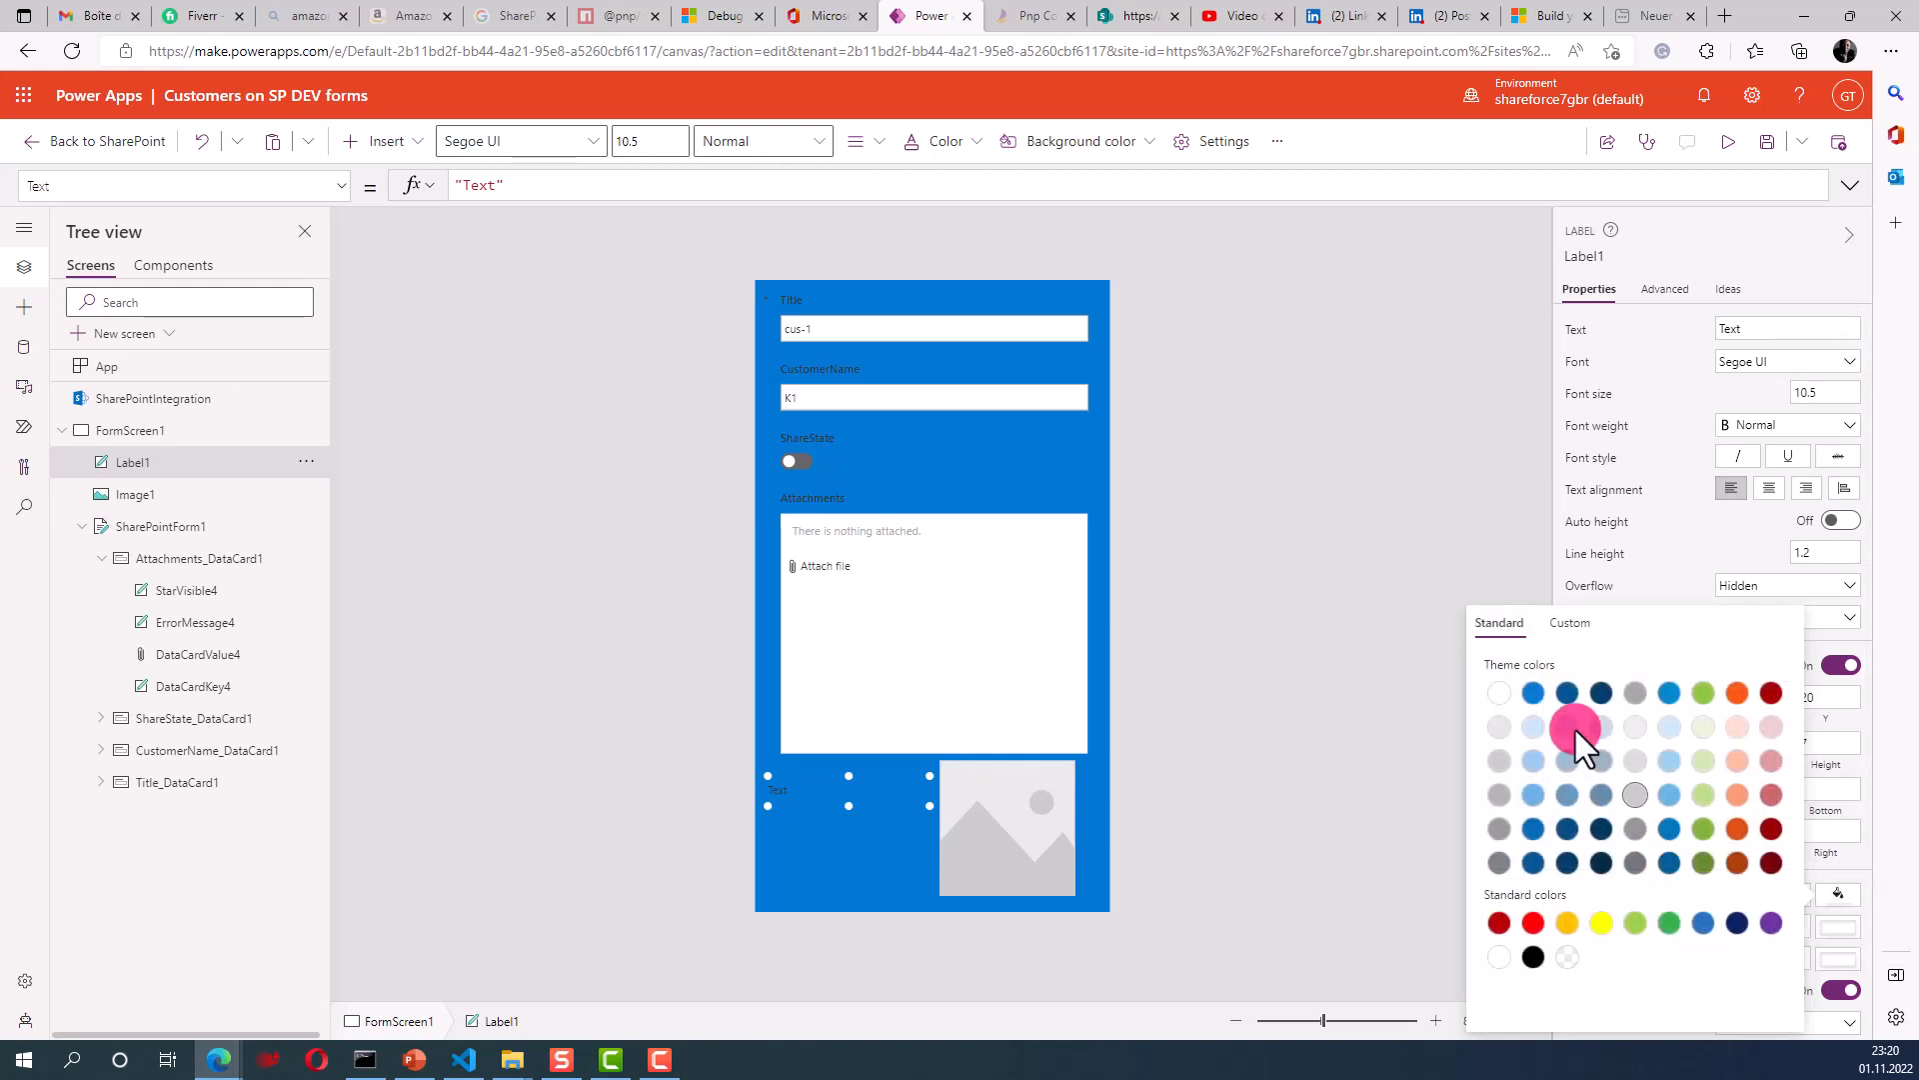
pyautogui.click(1499, 693)
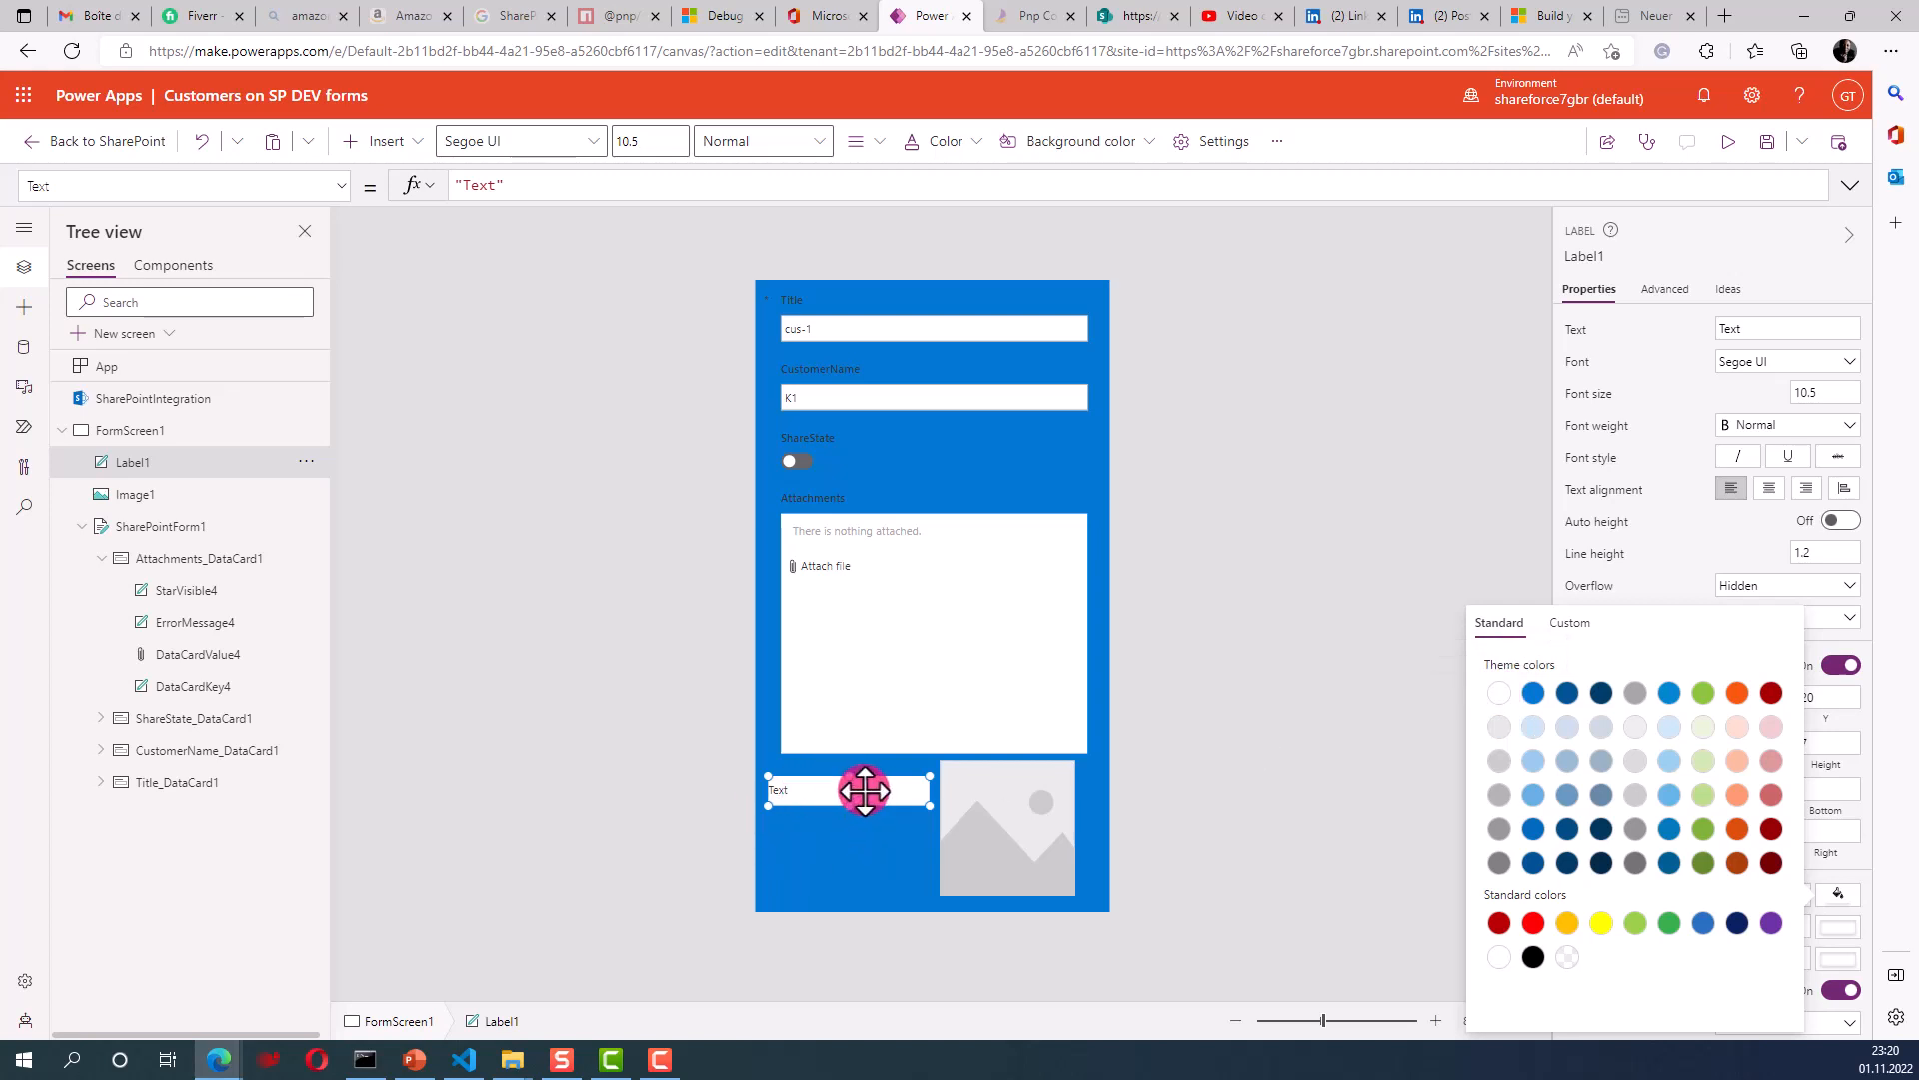
pyautogui.click(826, 812)
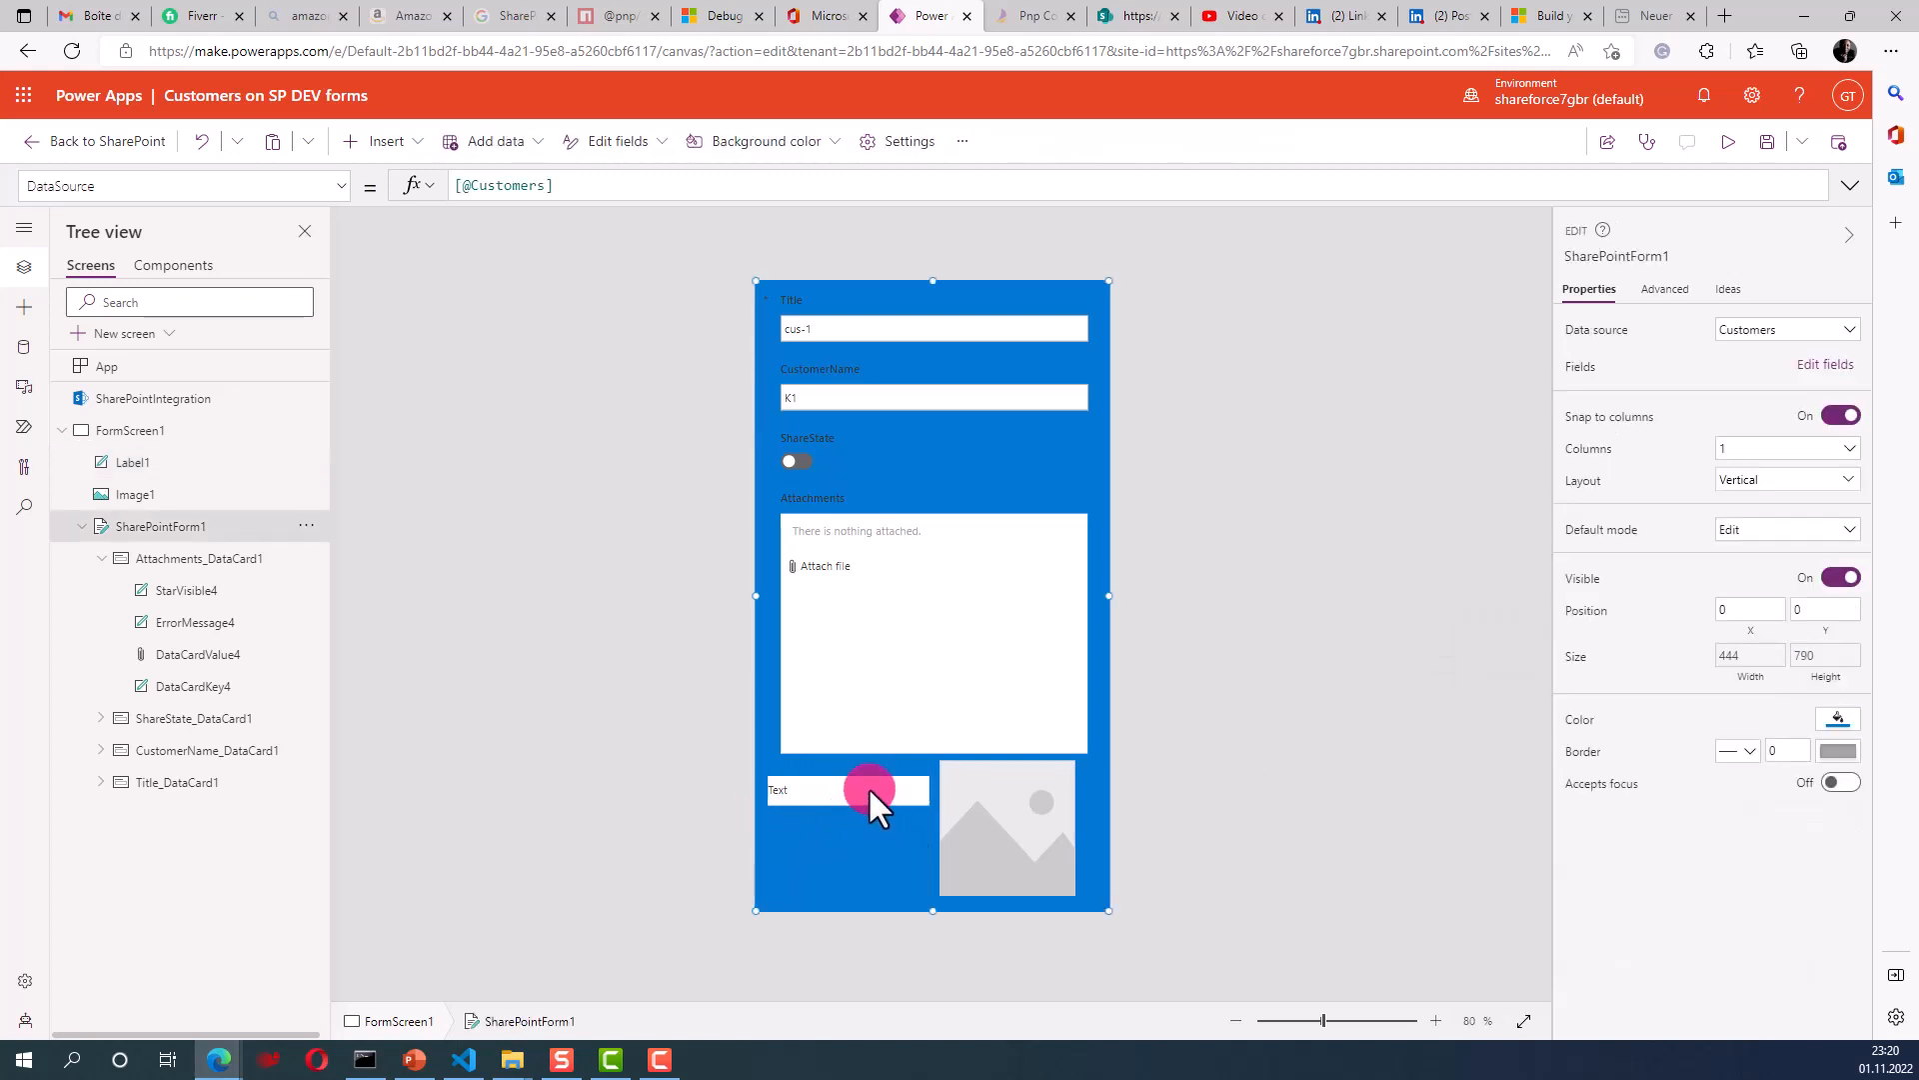
pyautogui.moveTo(872, 781); pyautogui.dragTo(779, 791)
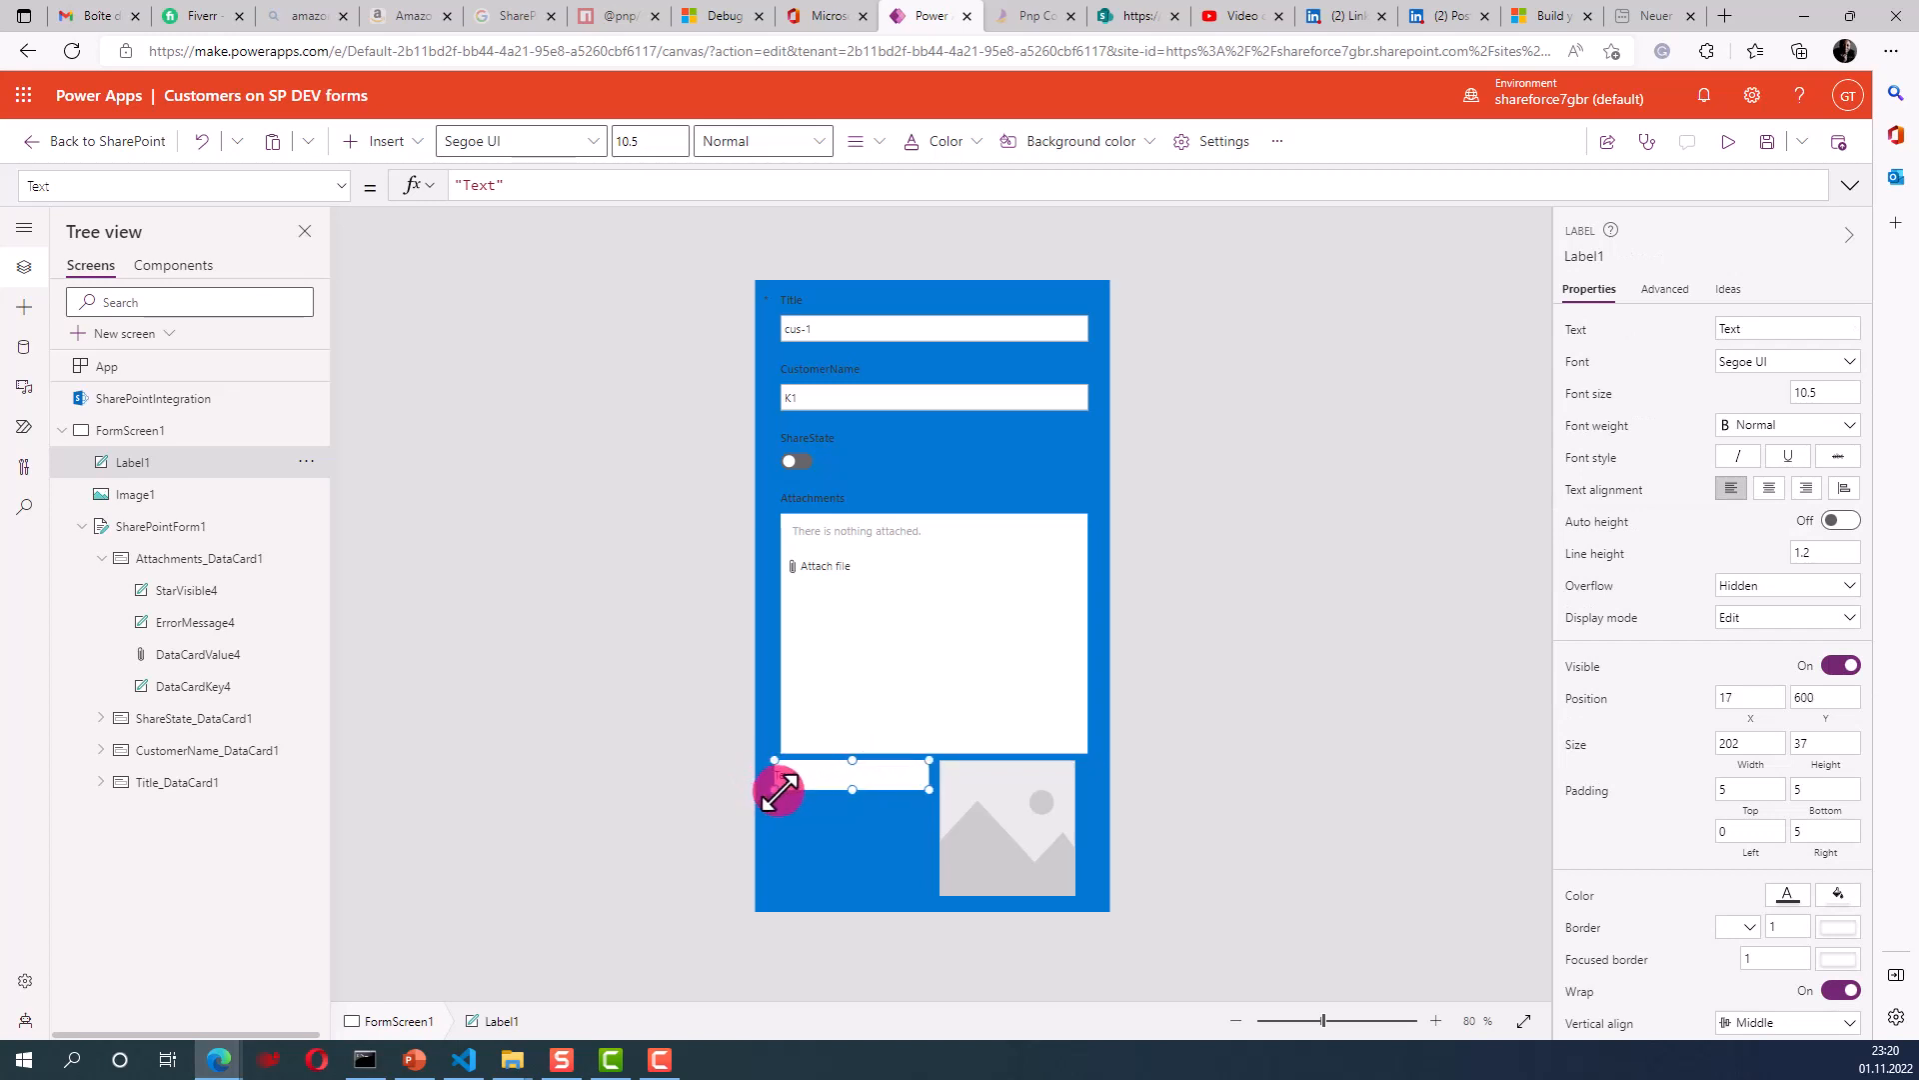
pyautogui.click(878, 834)
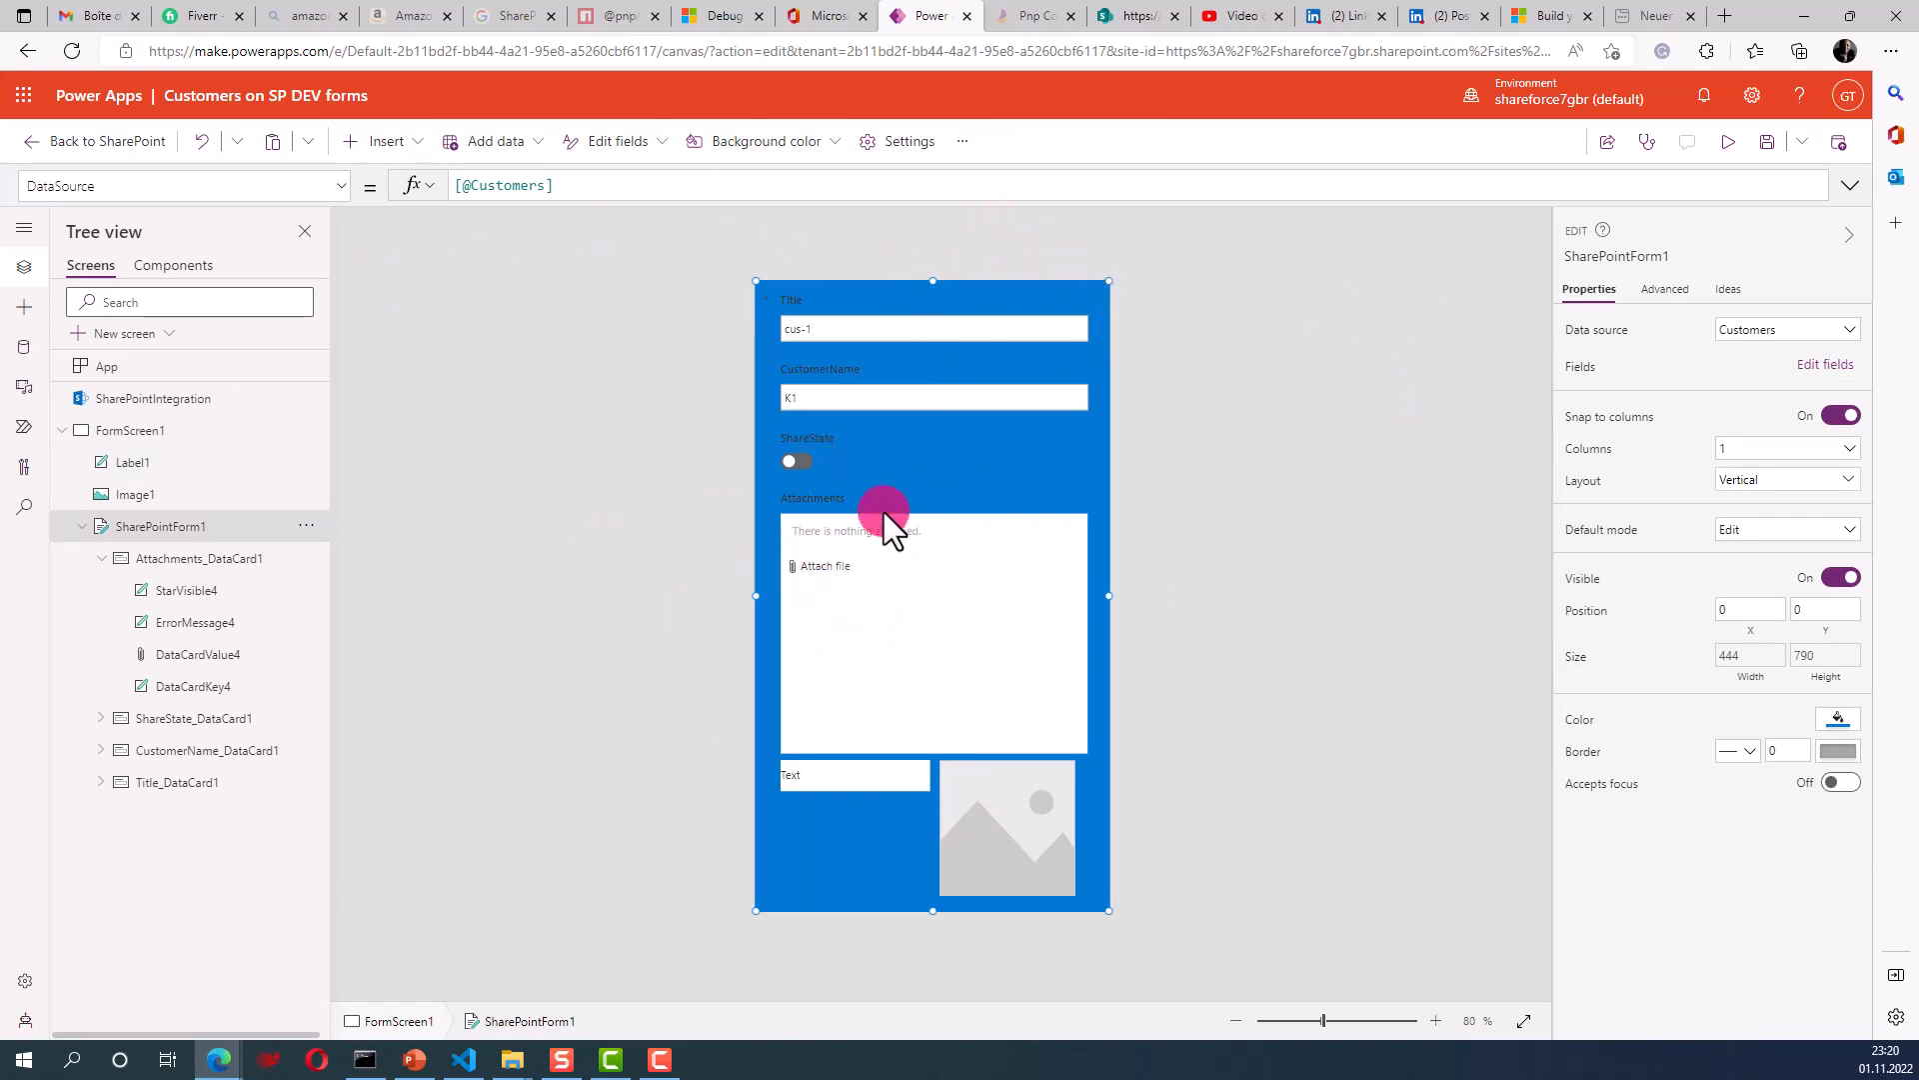
pyautogui.click(1726, 147)
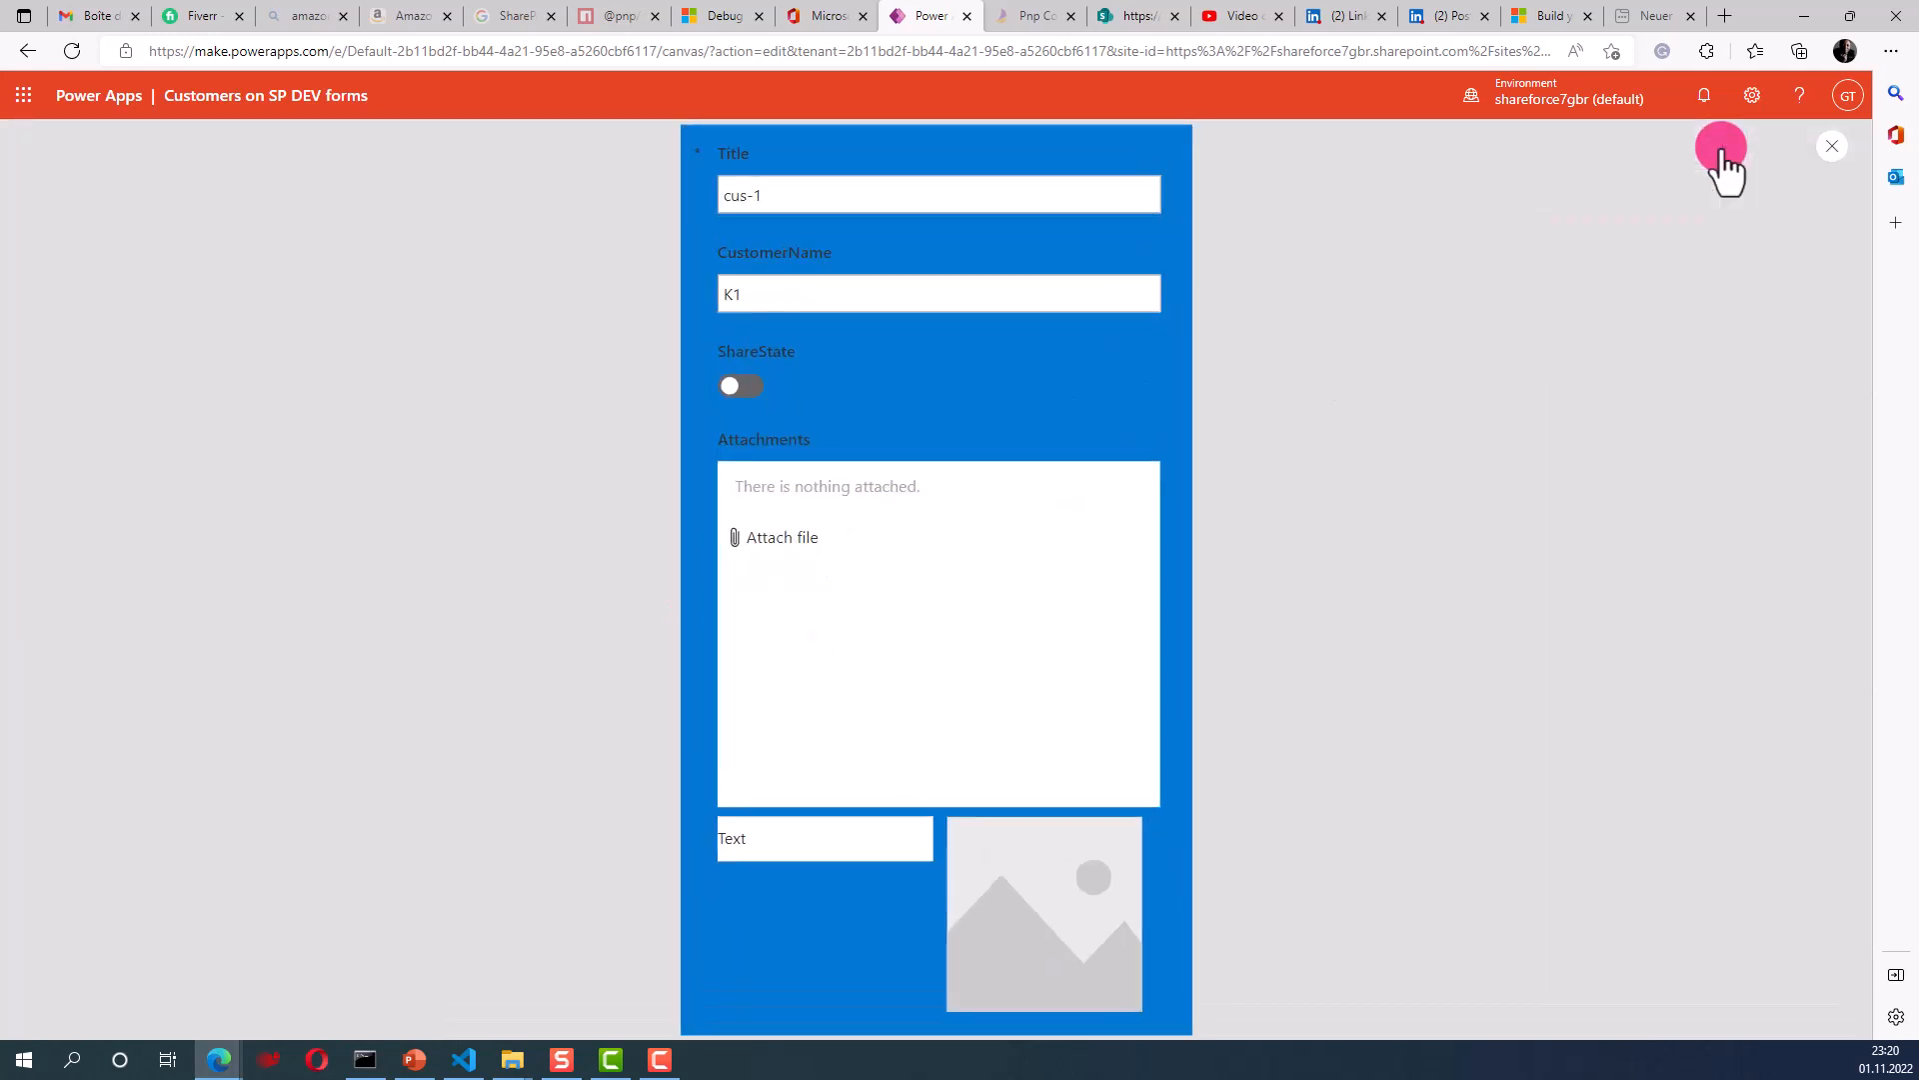
pyautogui.click(1830, 148)
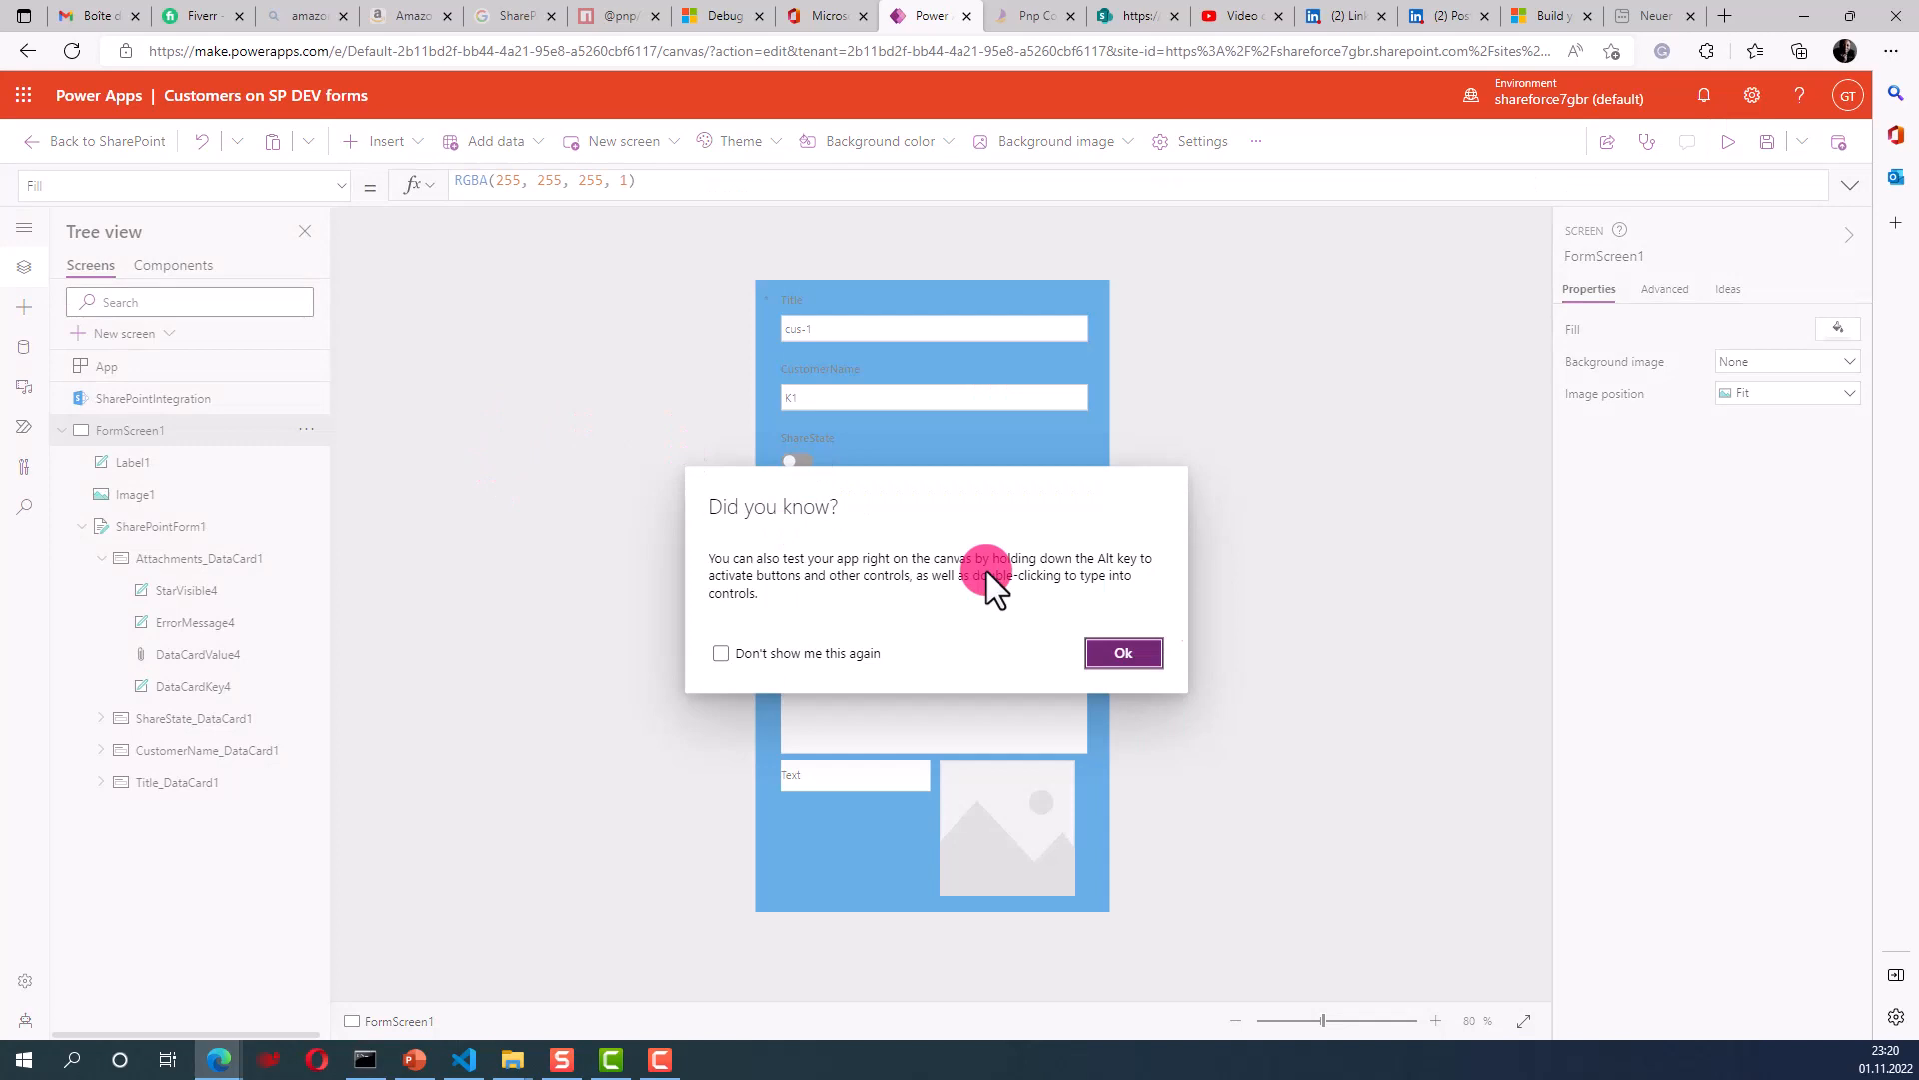
pyautogui.click(1121, 654)
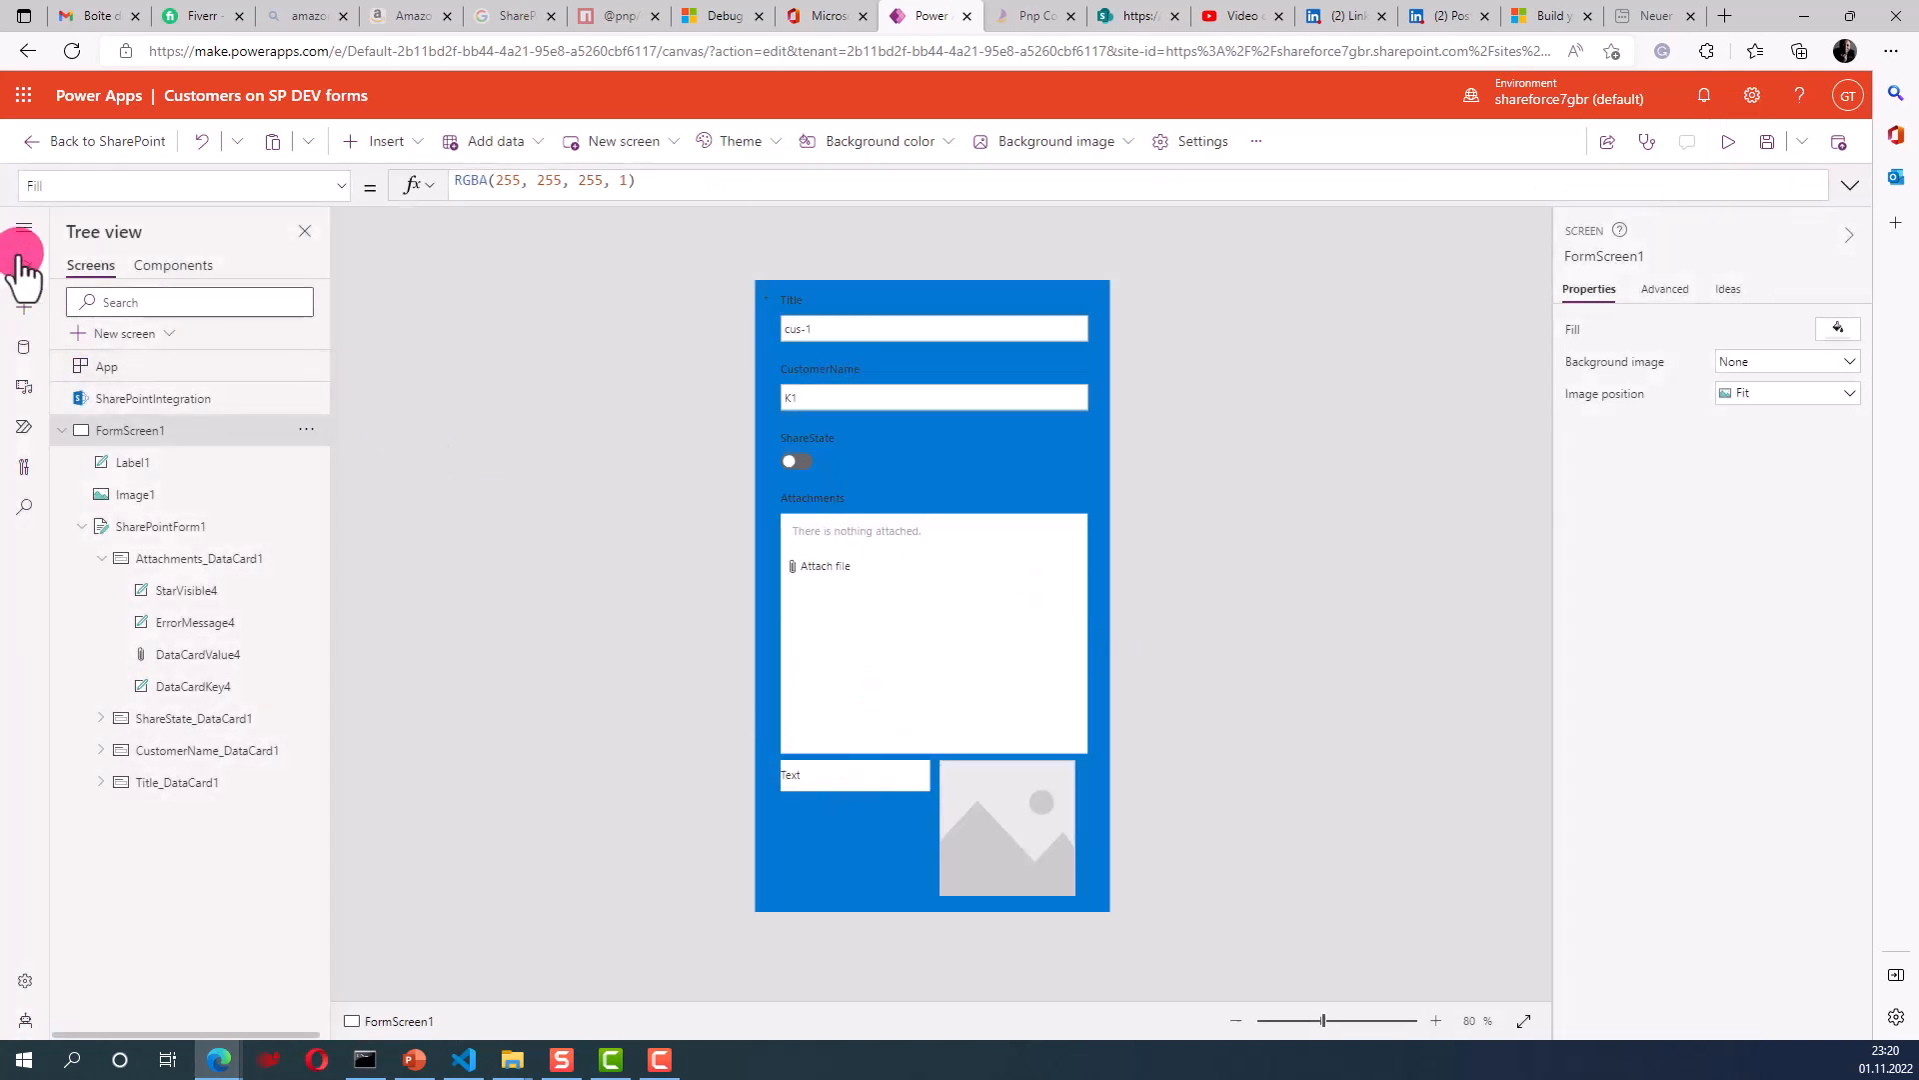
pyautogui.click(388, 145)
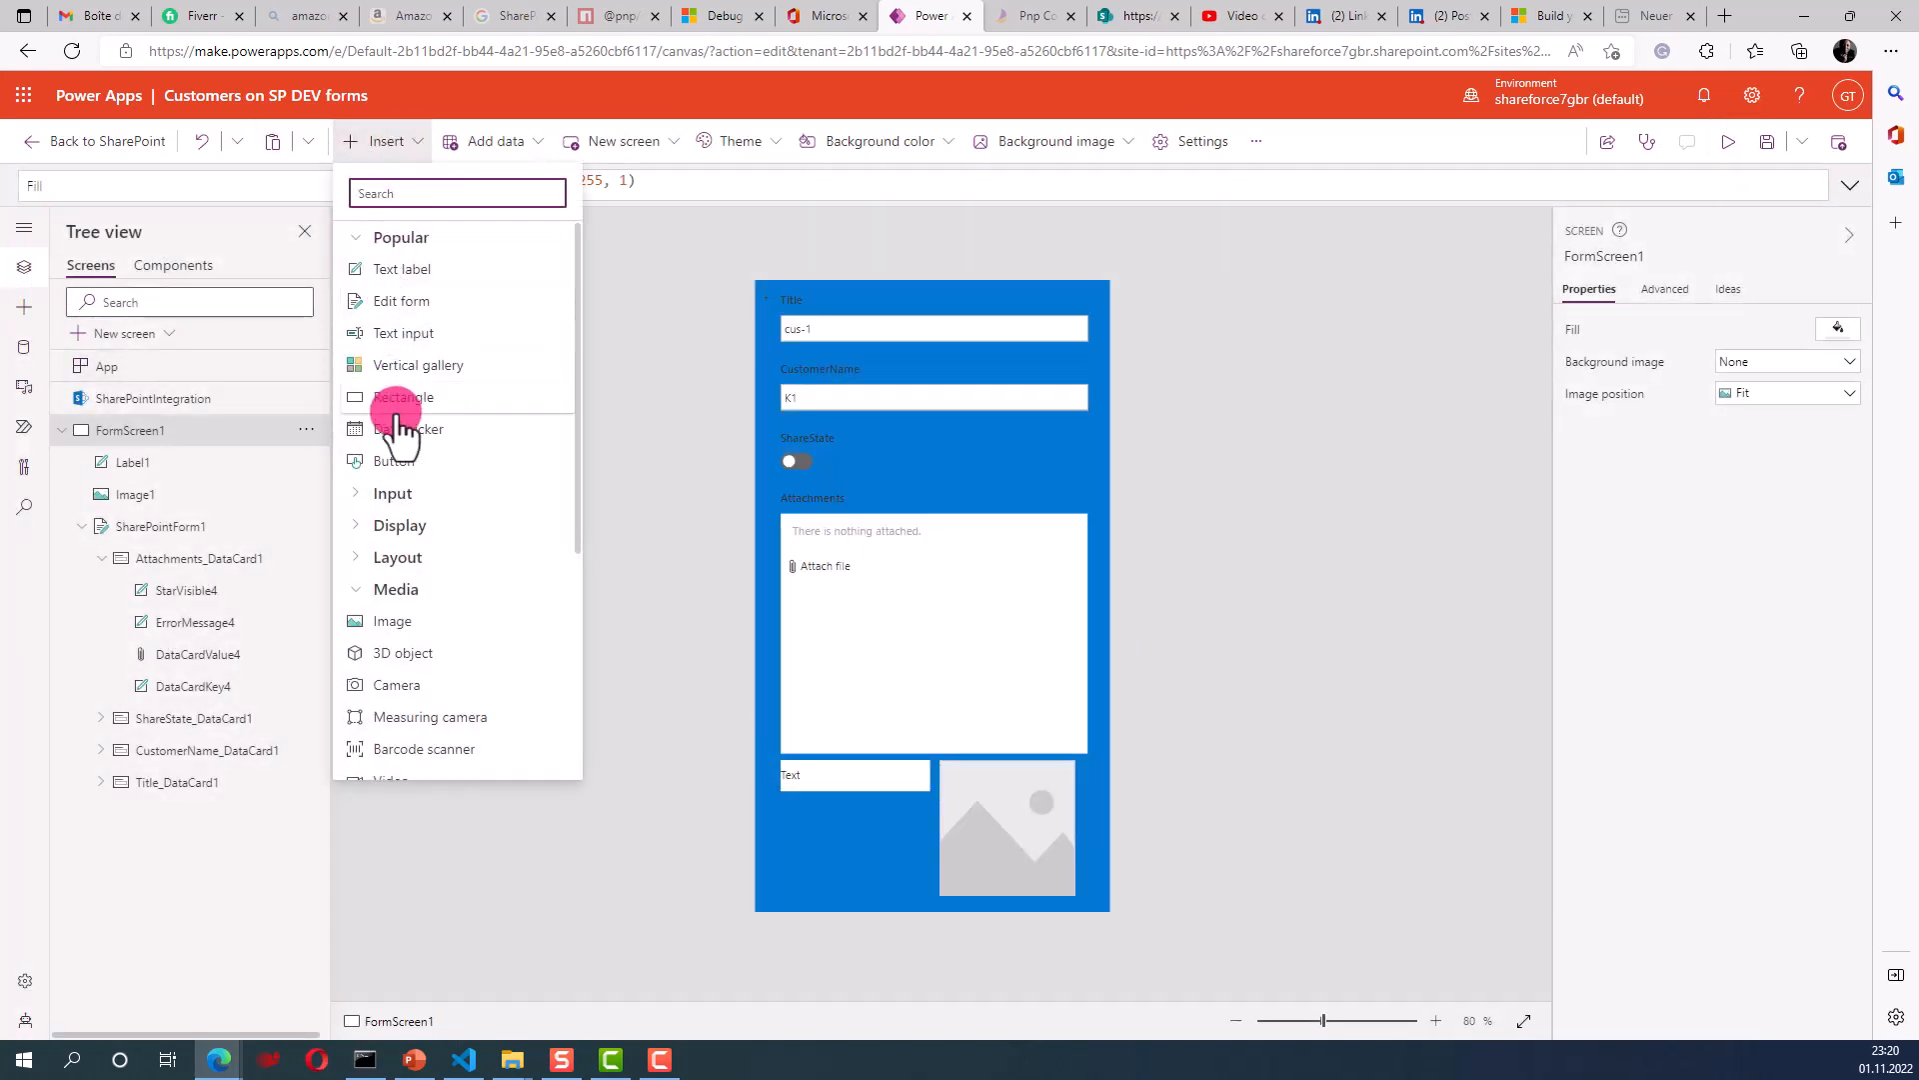
pyautogui.click(384, 687)
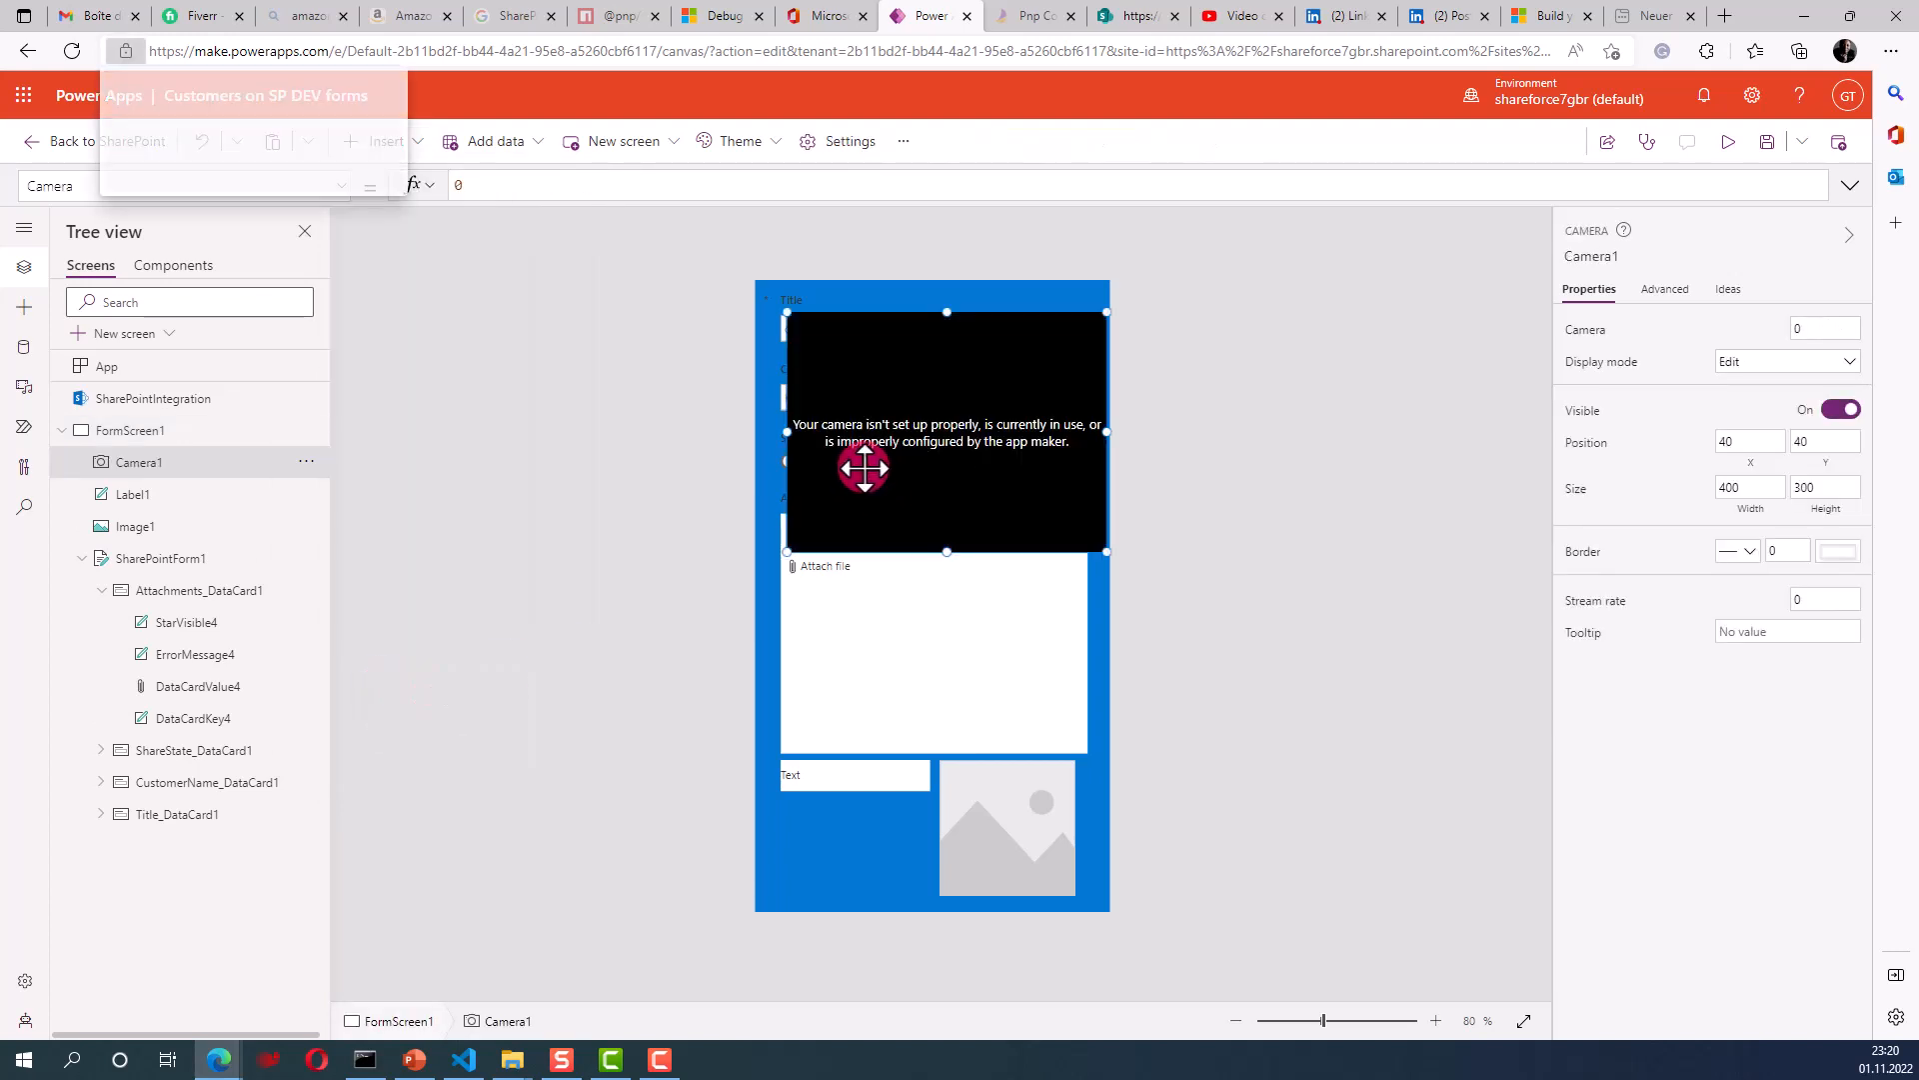
pyautogui.moveTo(955, 412); pyautogui.dragTo(919, 791)
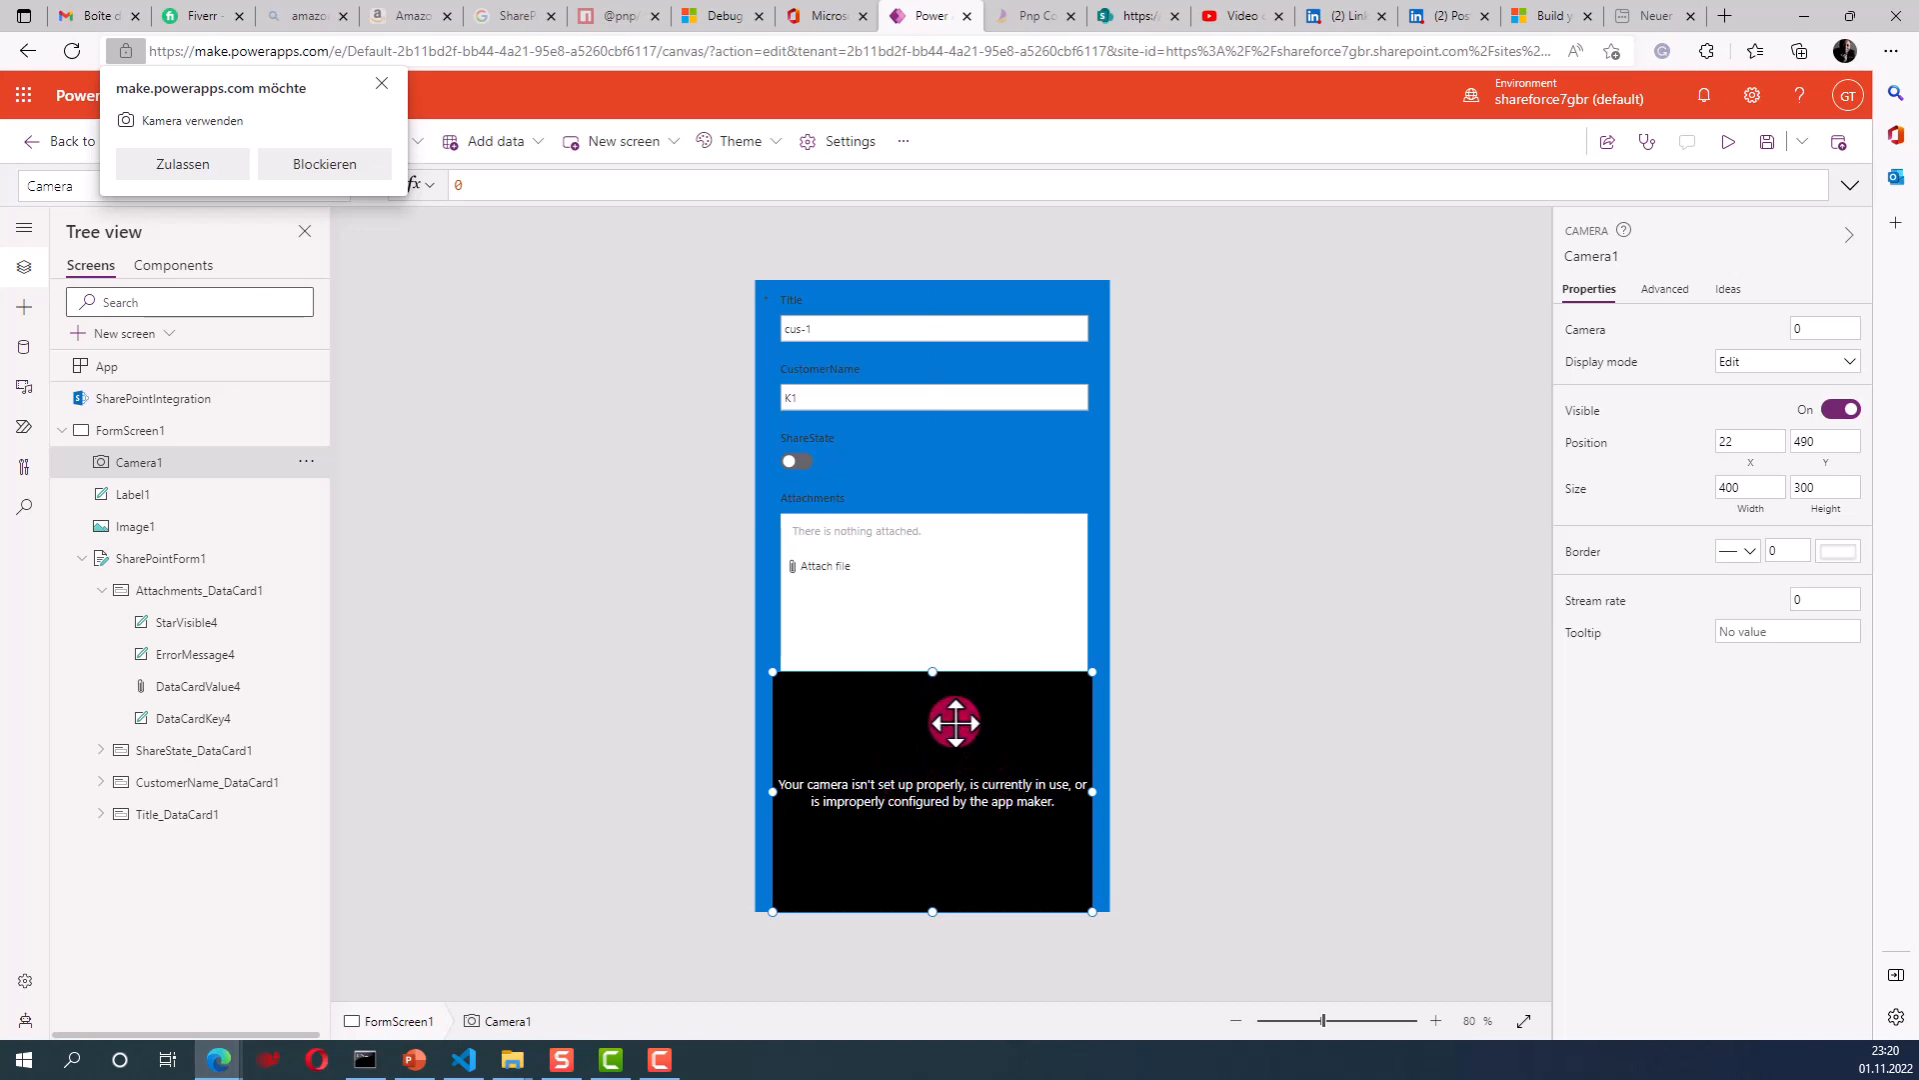
pyautogui.press('Delete')
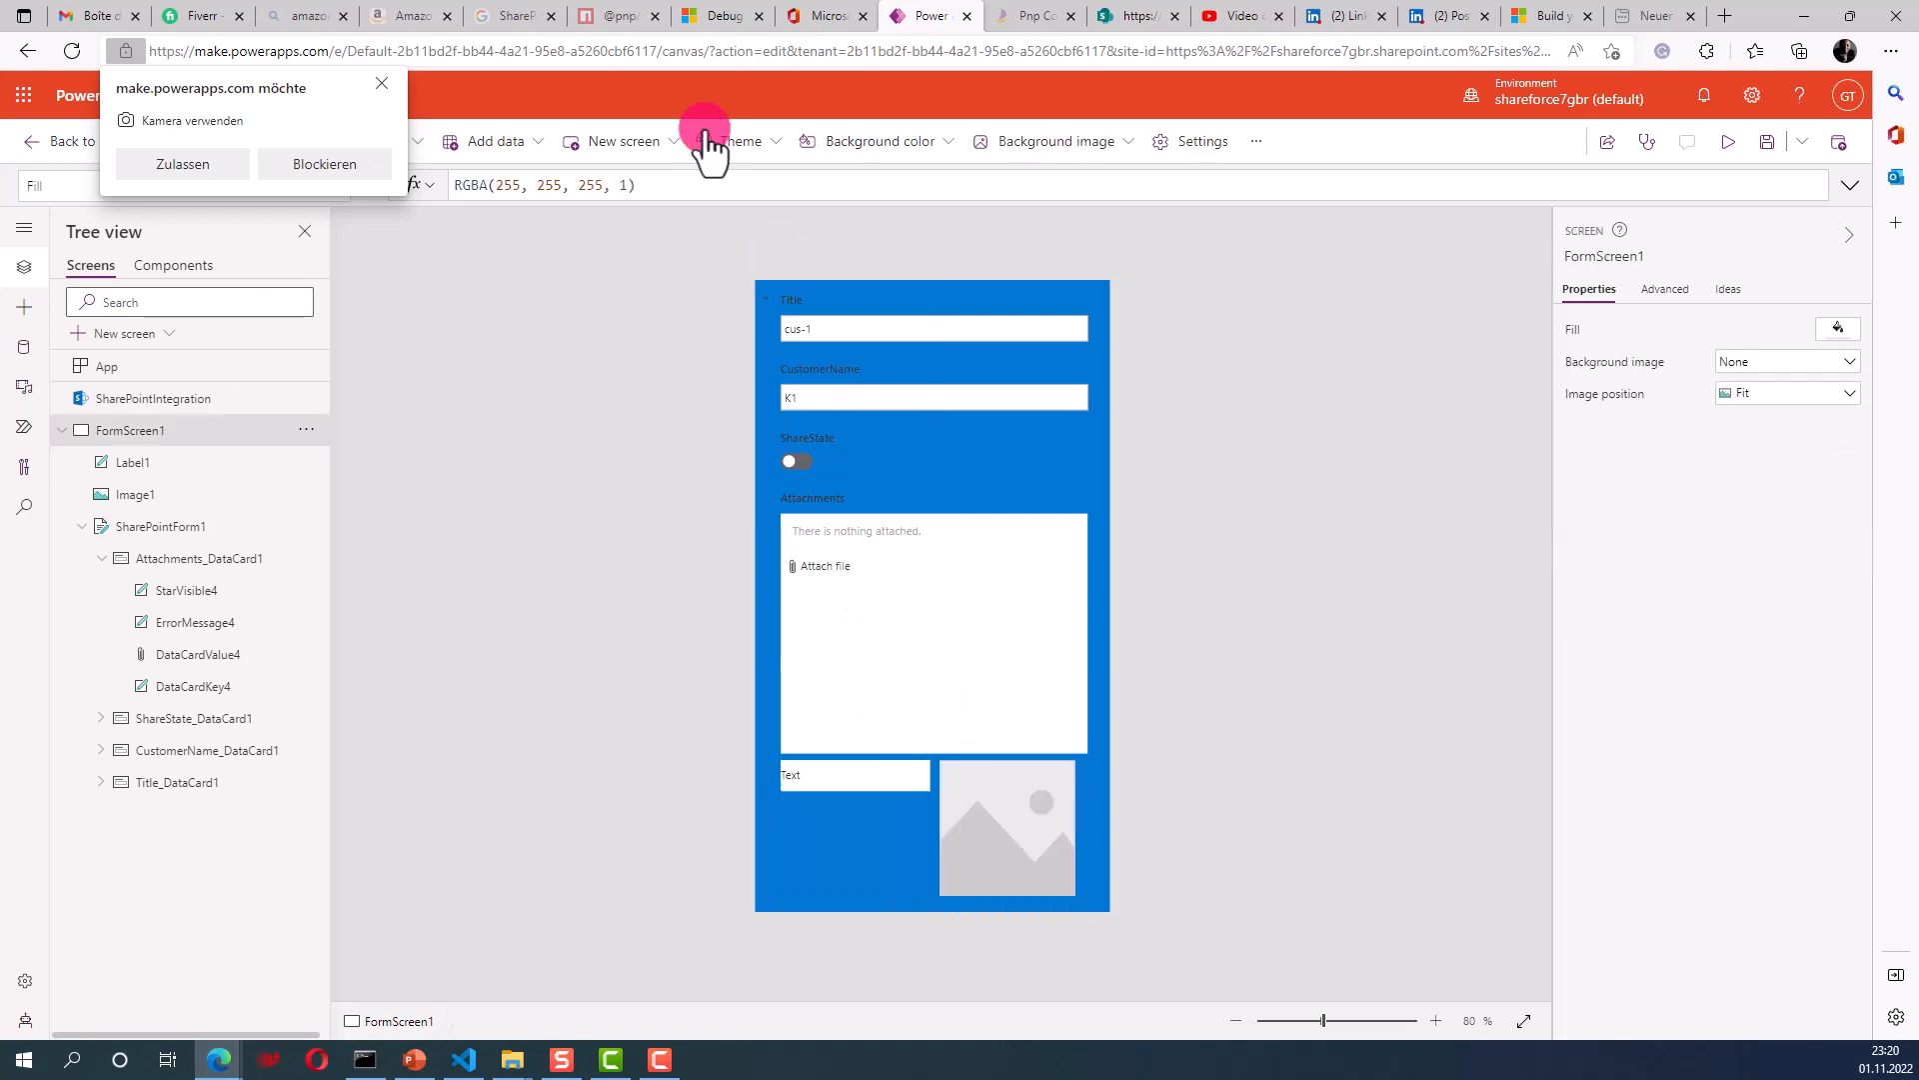
pyautogui.click(383, 85)
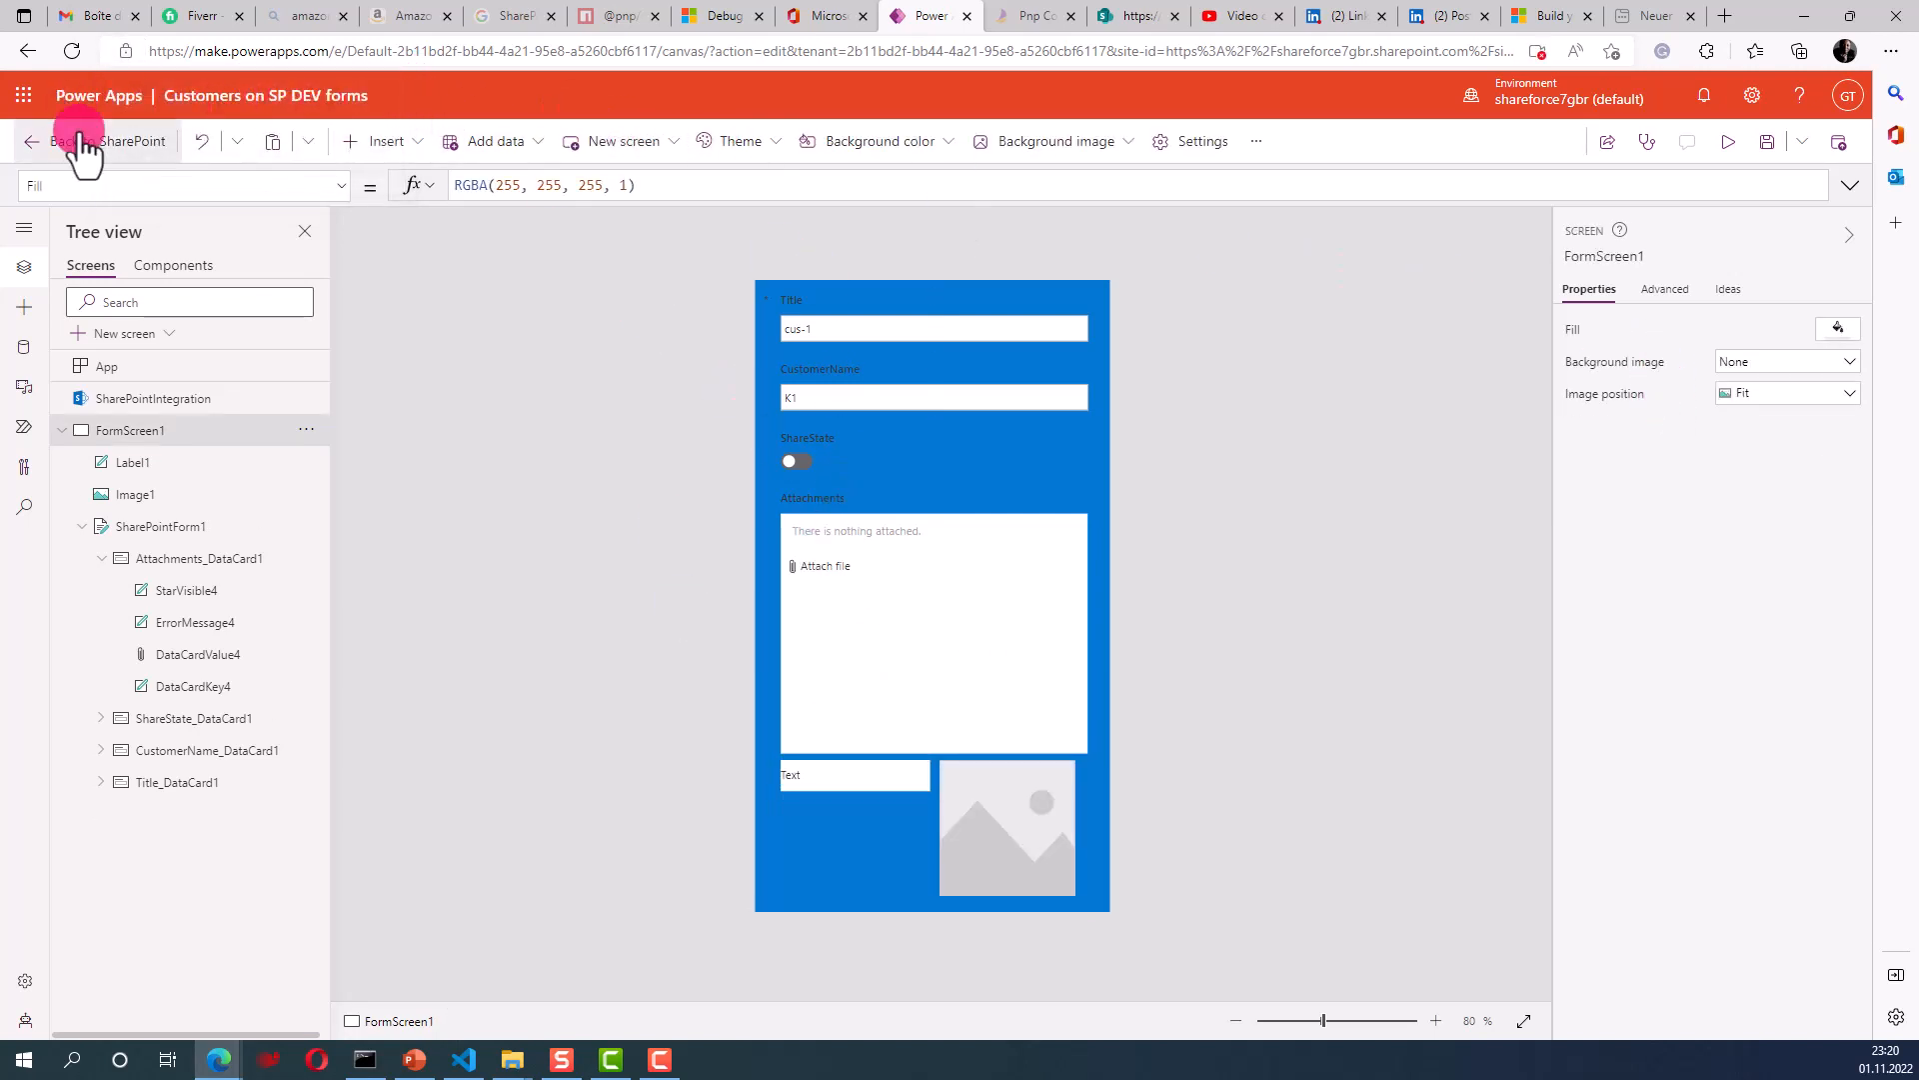
# - Save the app and choose Publish to SharePoint from the publish prompt
pyautogui.click(1766, 145)
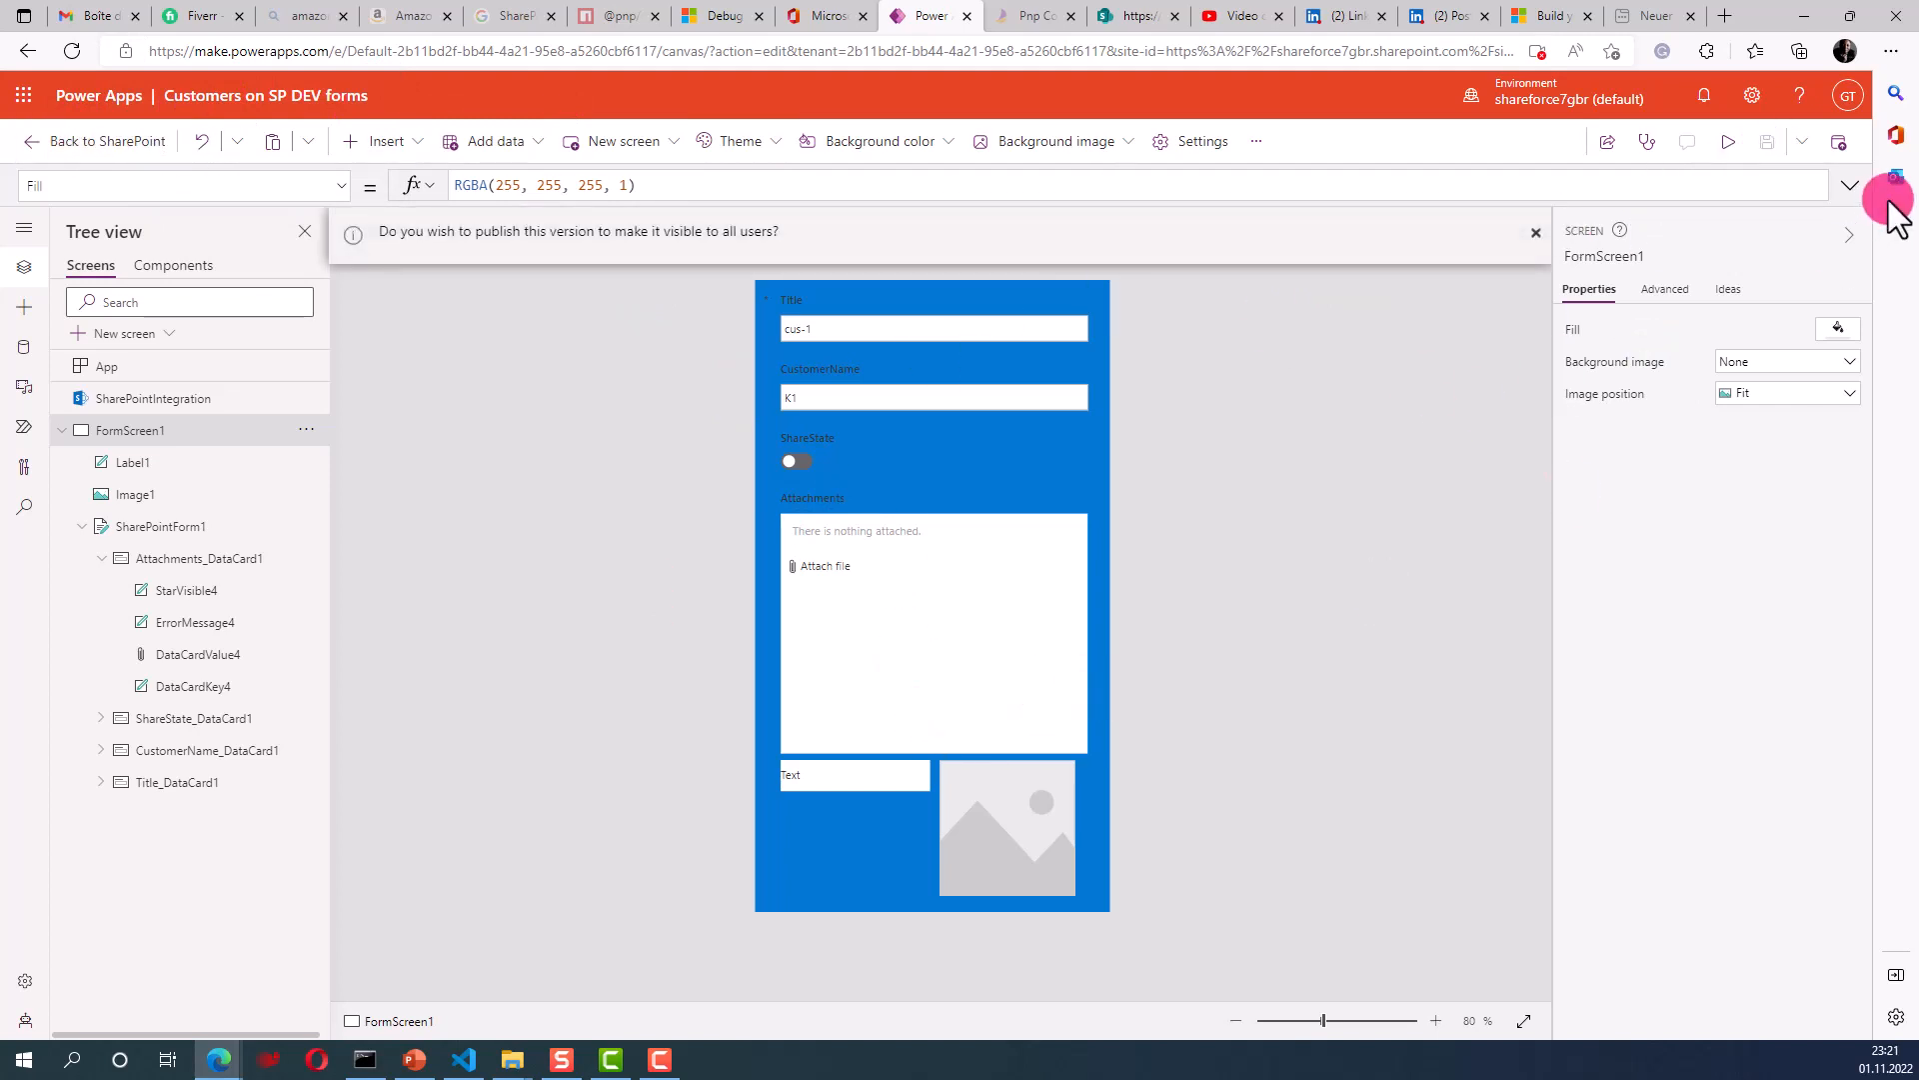
pyautogui.click(122, 146)
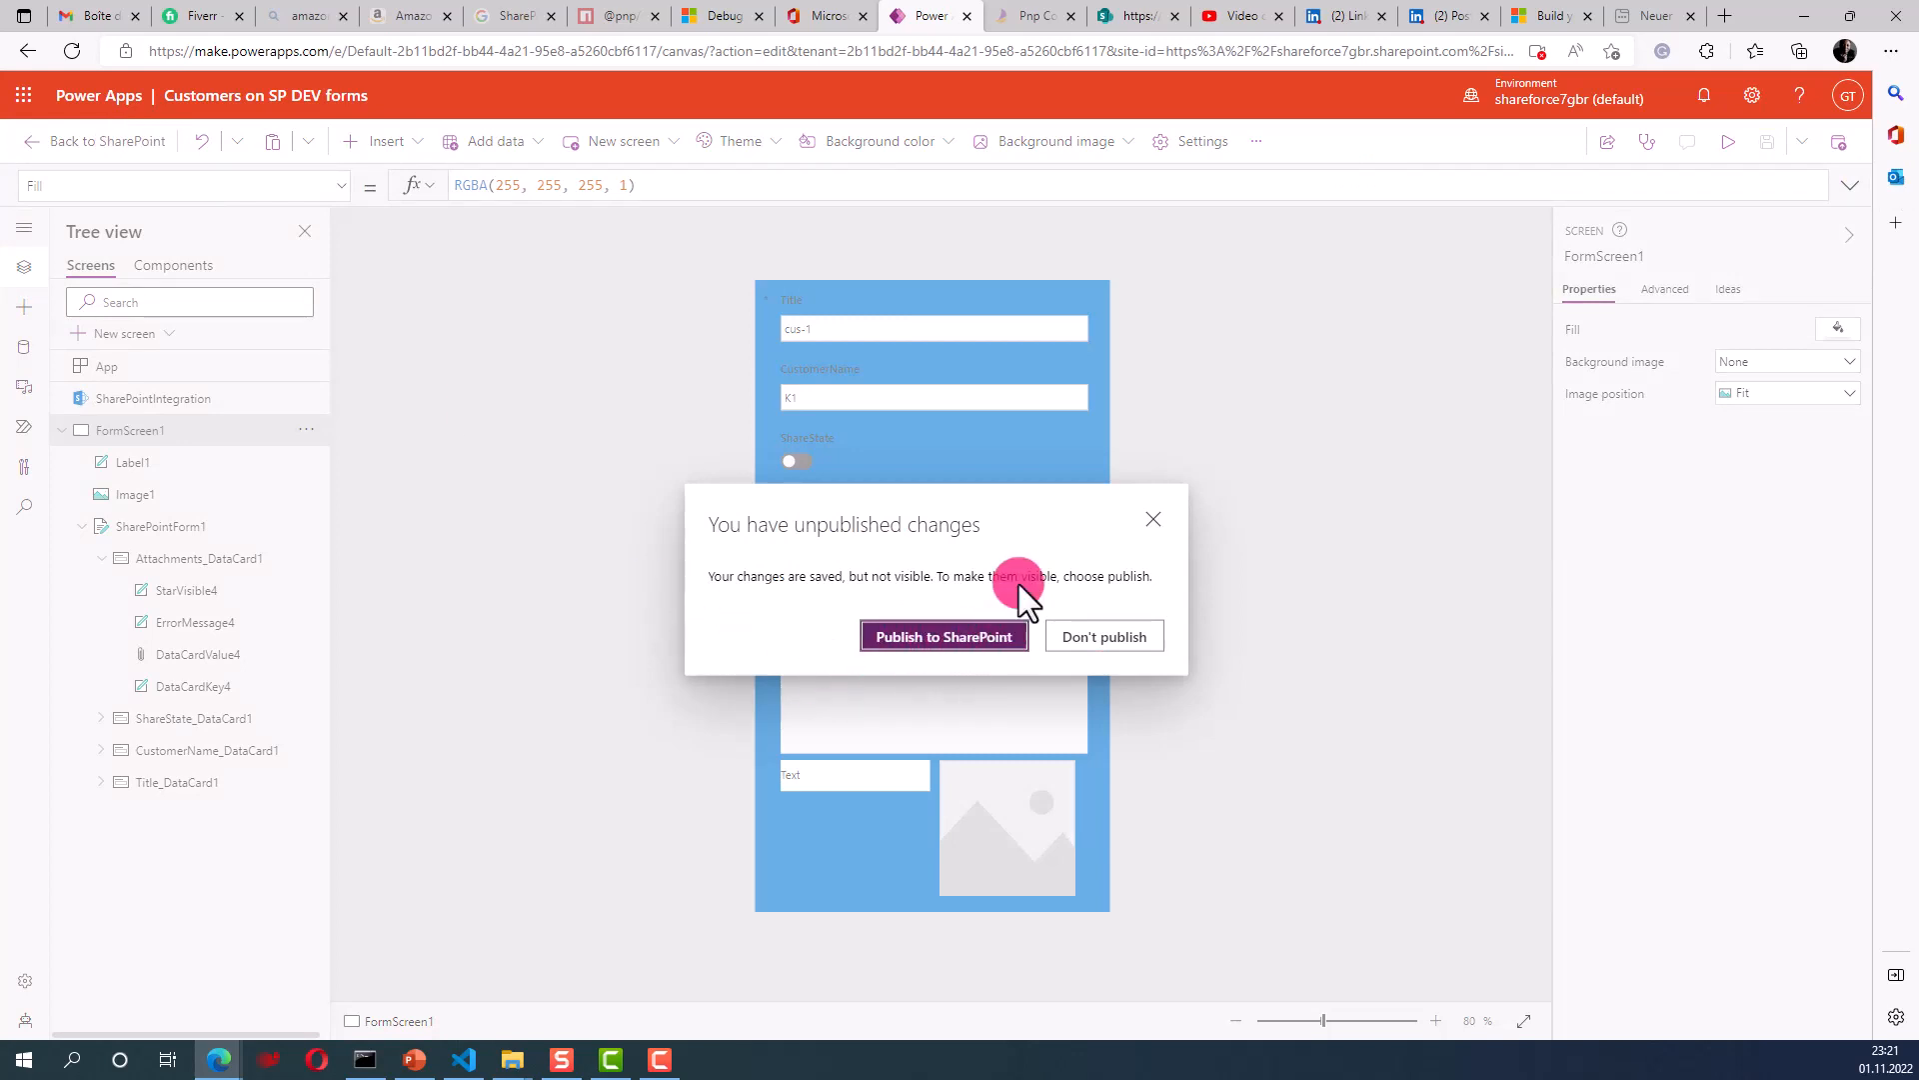
pyautogui.click(924, 641)
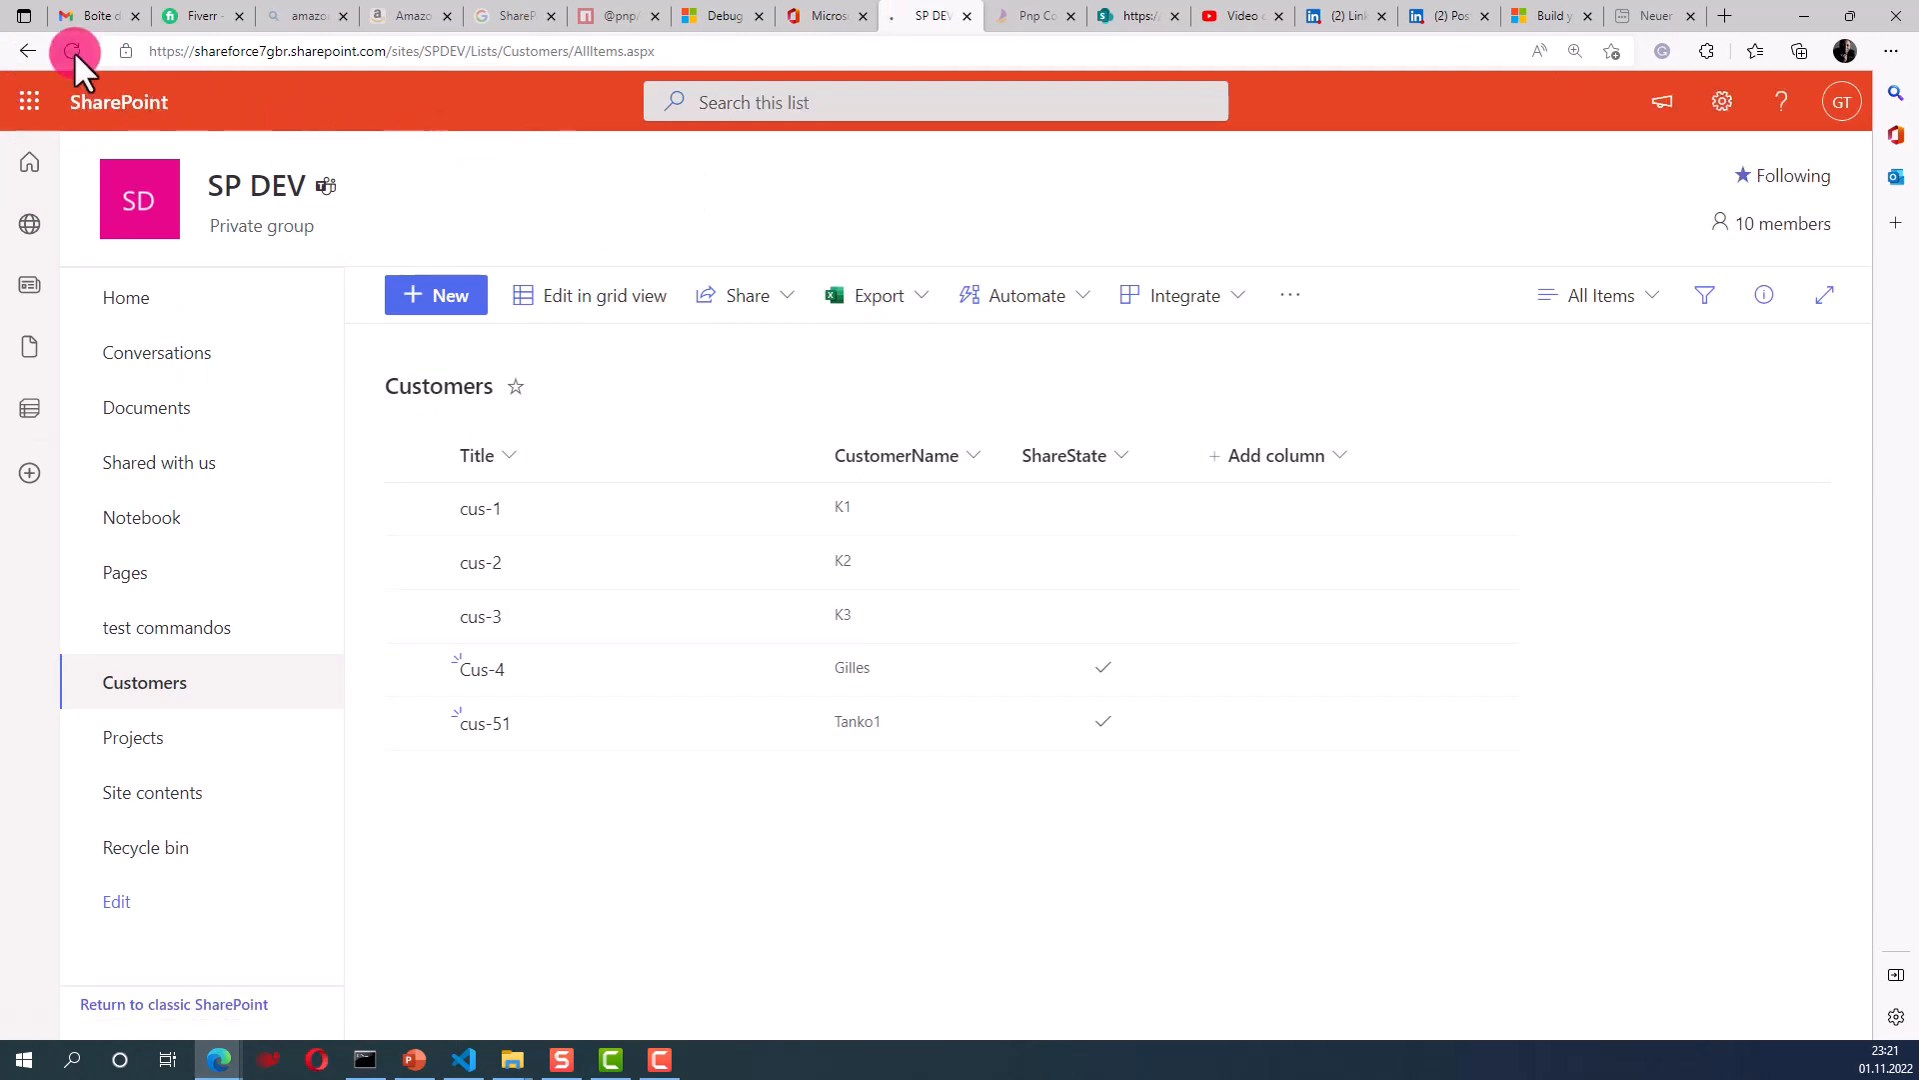
# - Refresh the Customers list so it picks up the published form
pyautogui.click(72, 50)
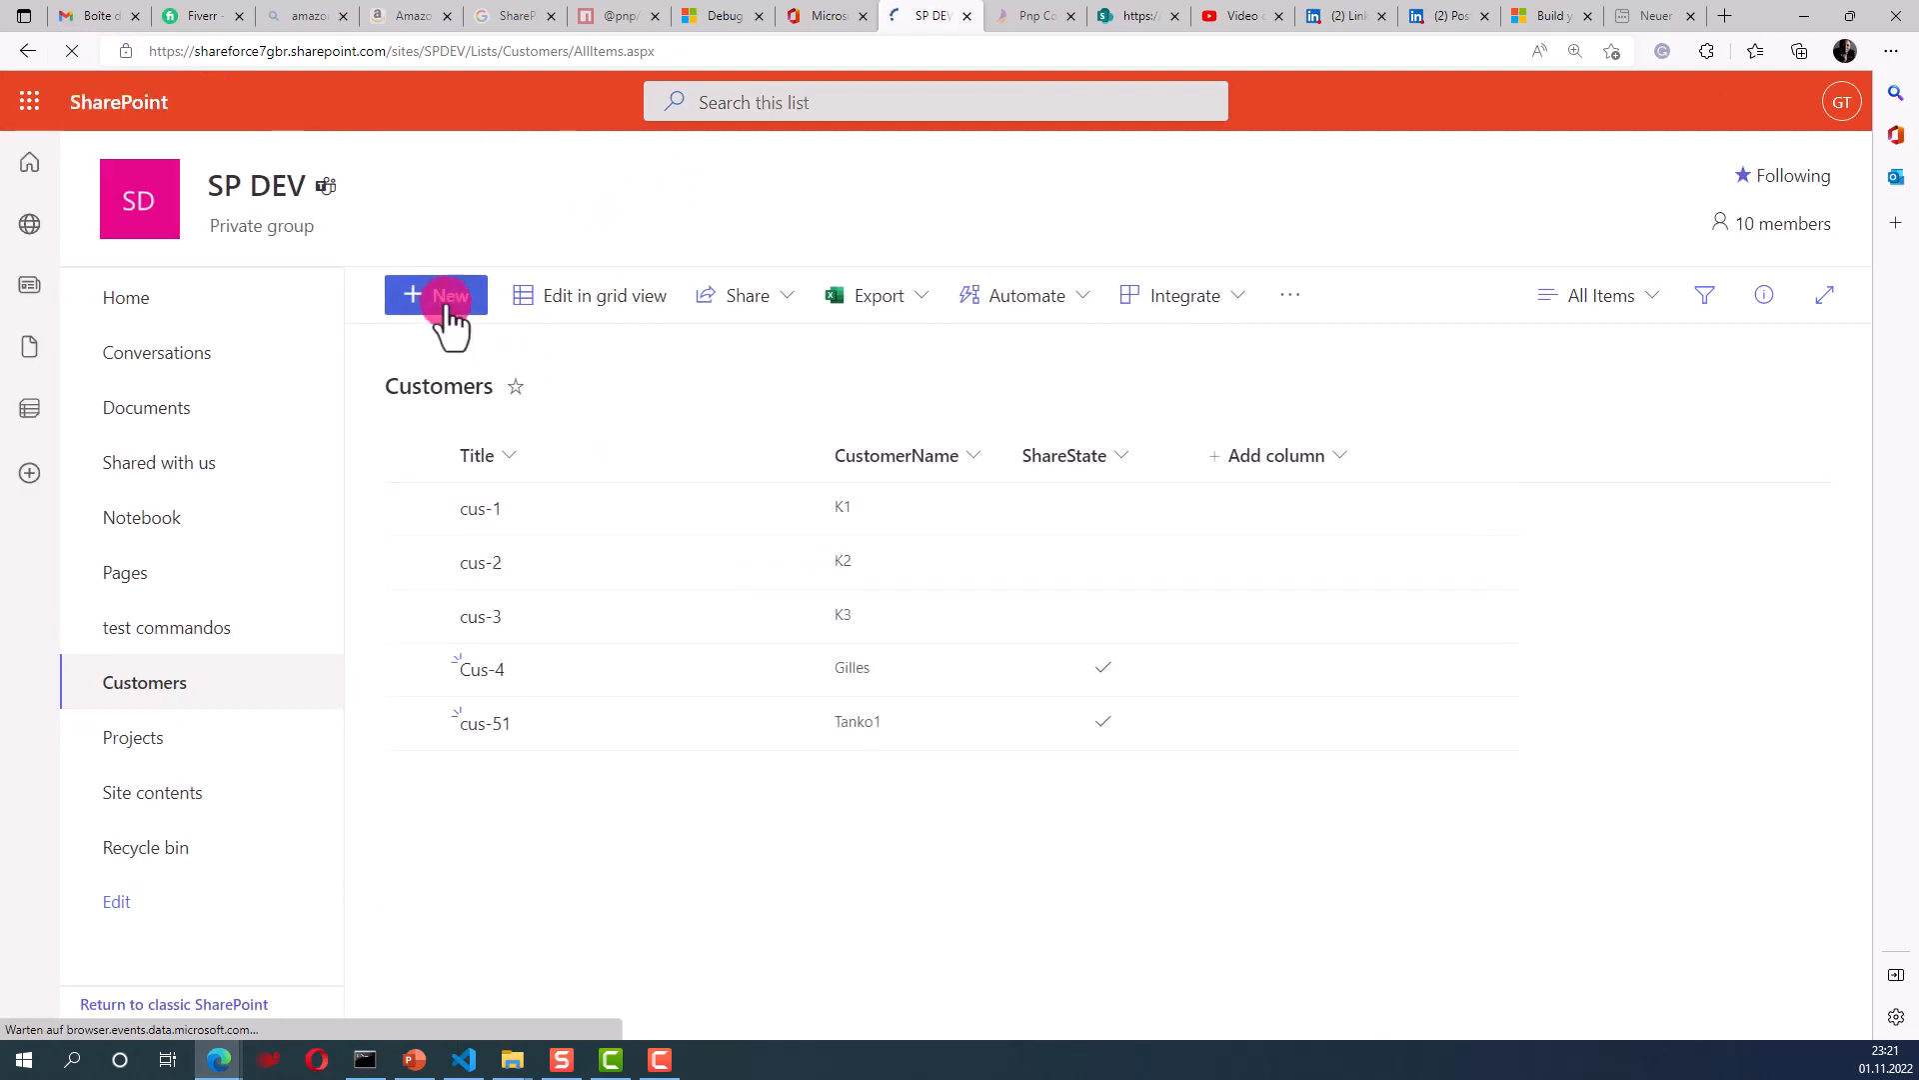
pyautogui.click(447, 311)
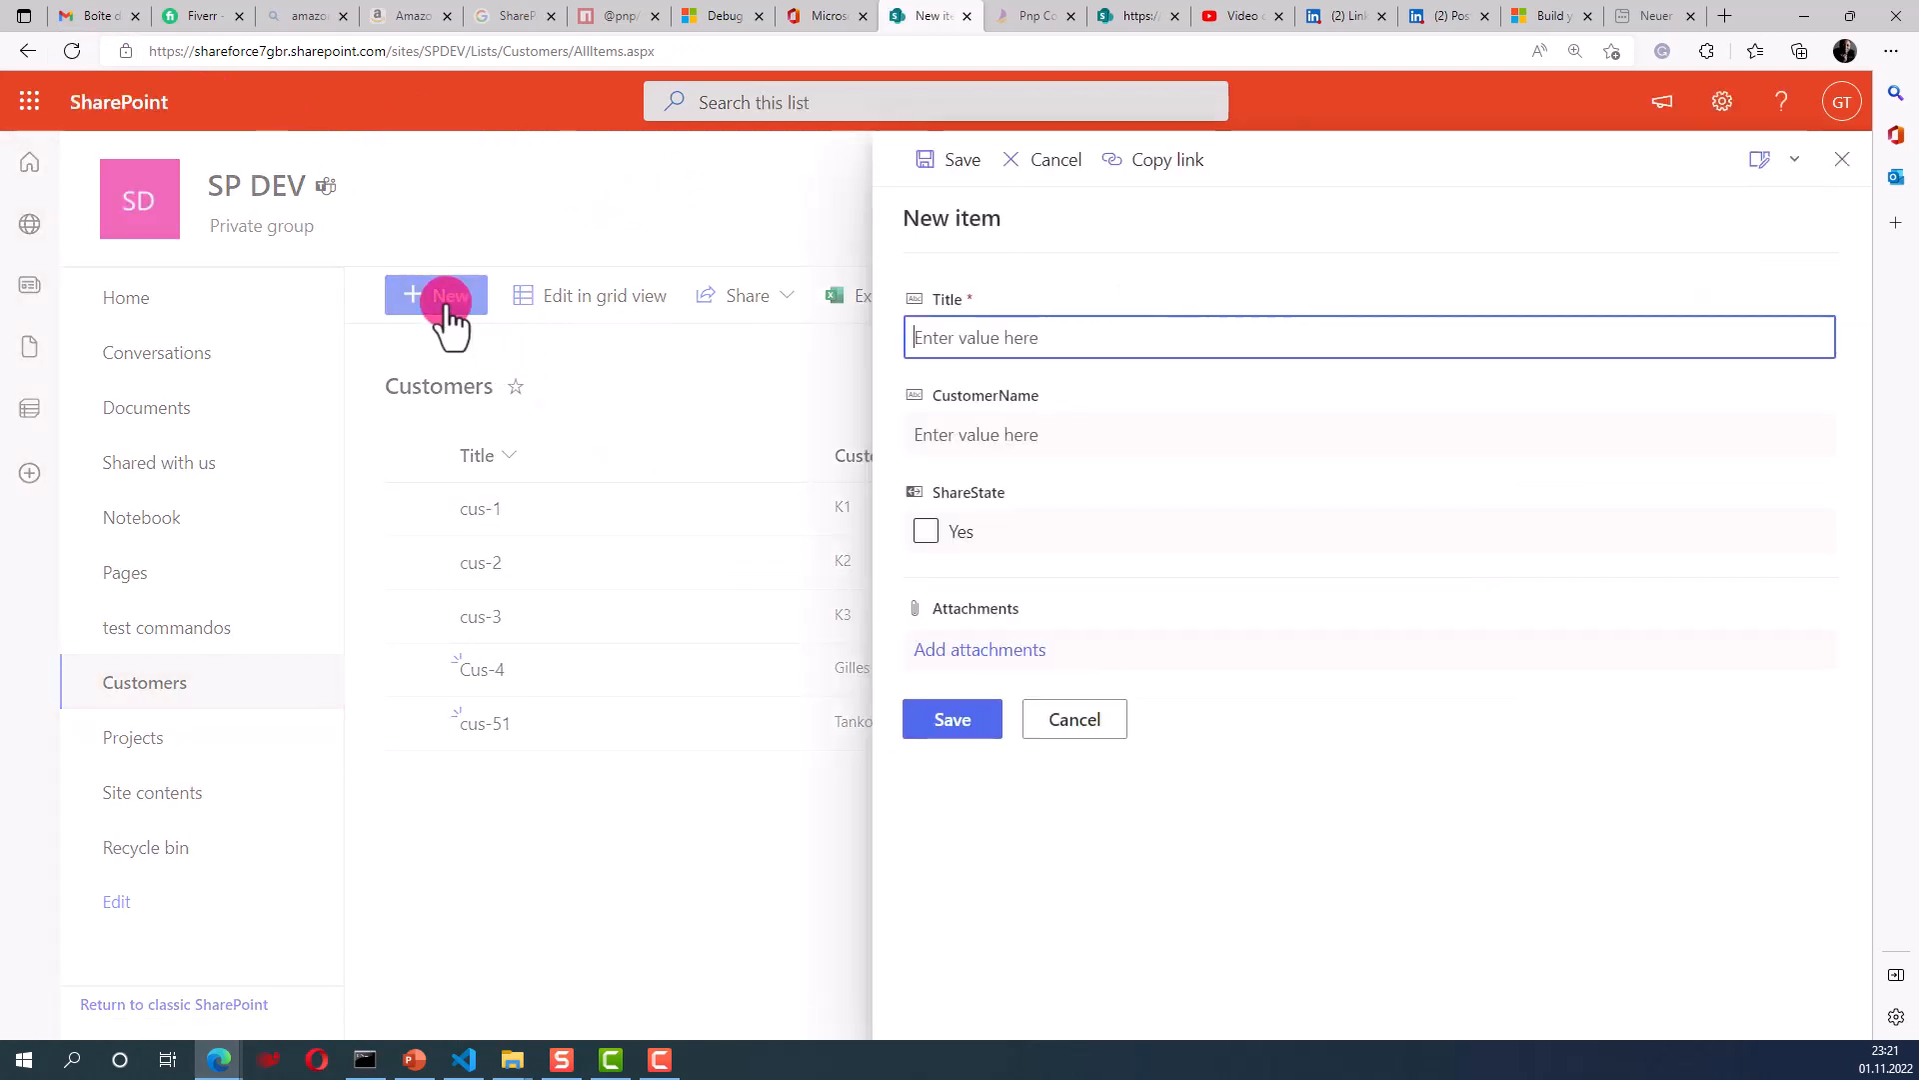
pyautogui.click(1866, 163)
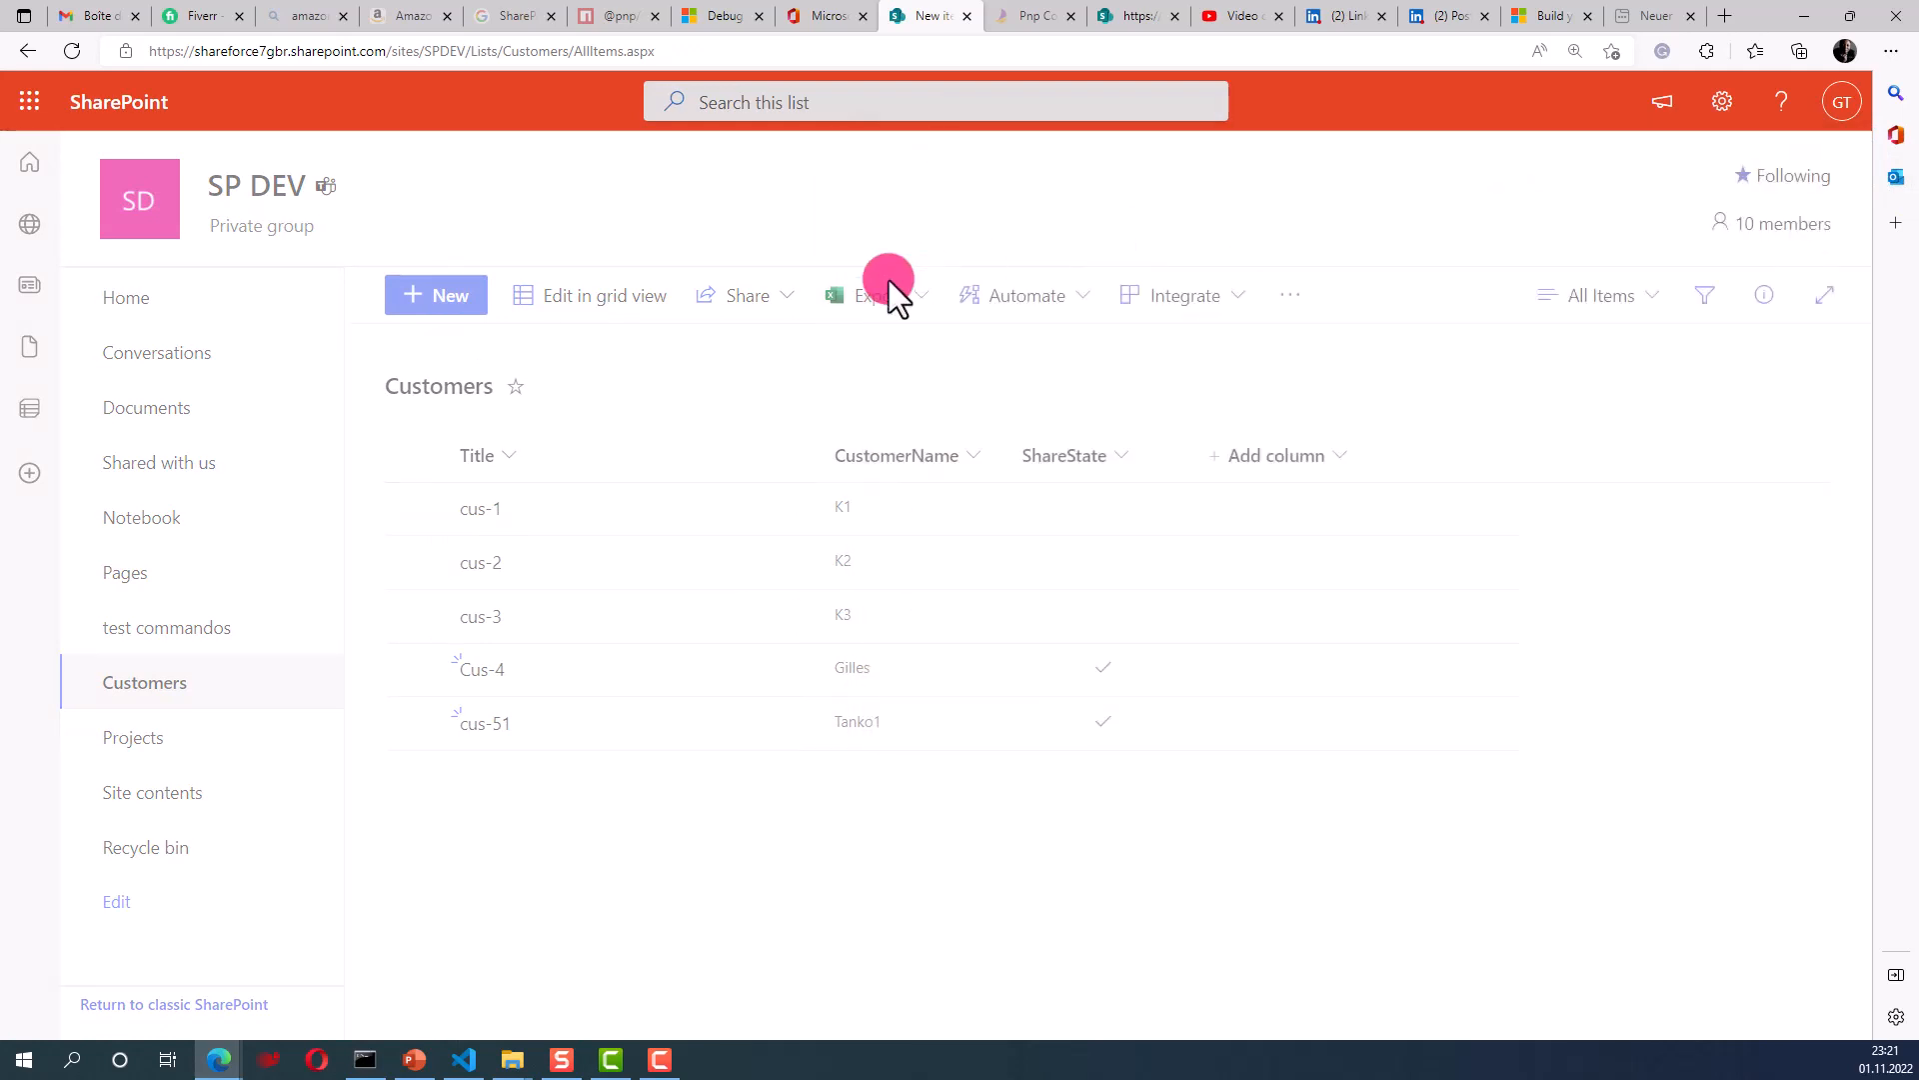
pyautogui.click(72, 50)
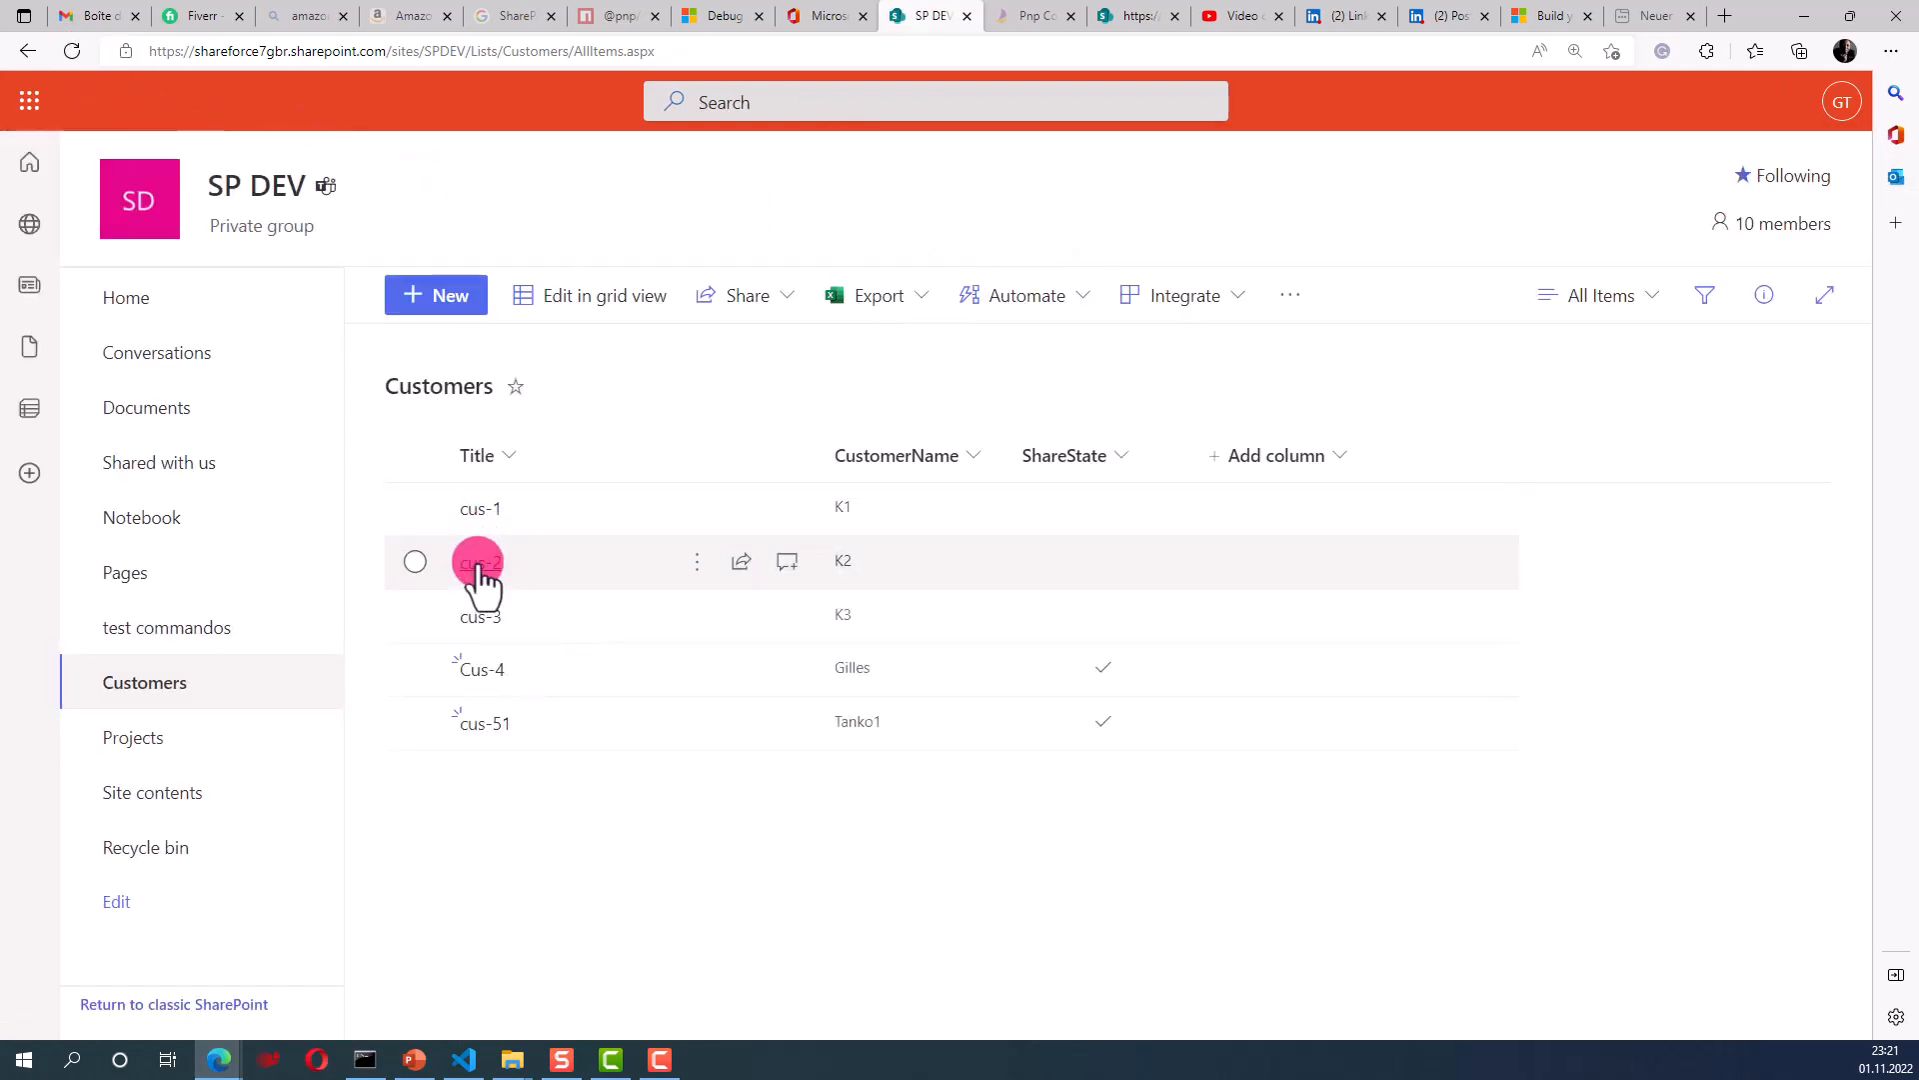
# - Open cus-2 to view the blue form with label and image, then close it
pyautogui.click(479, 565)
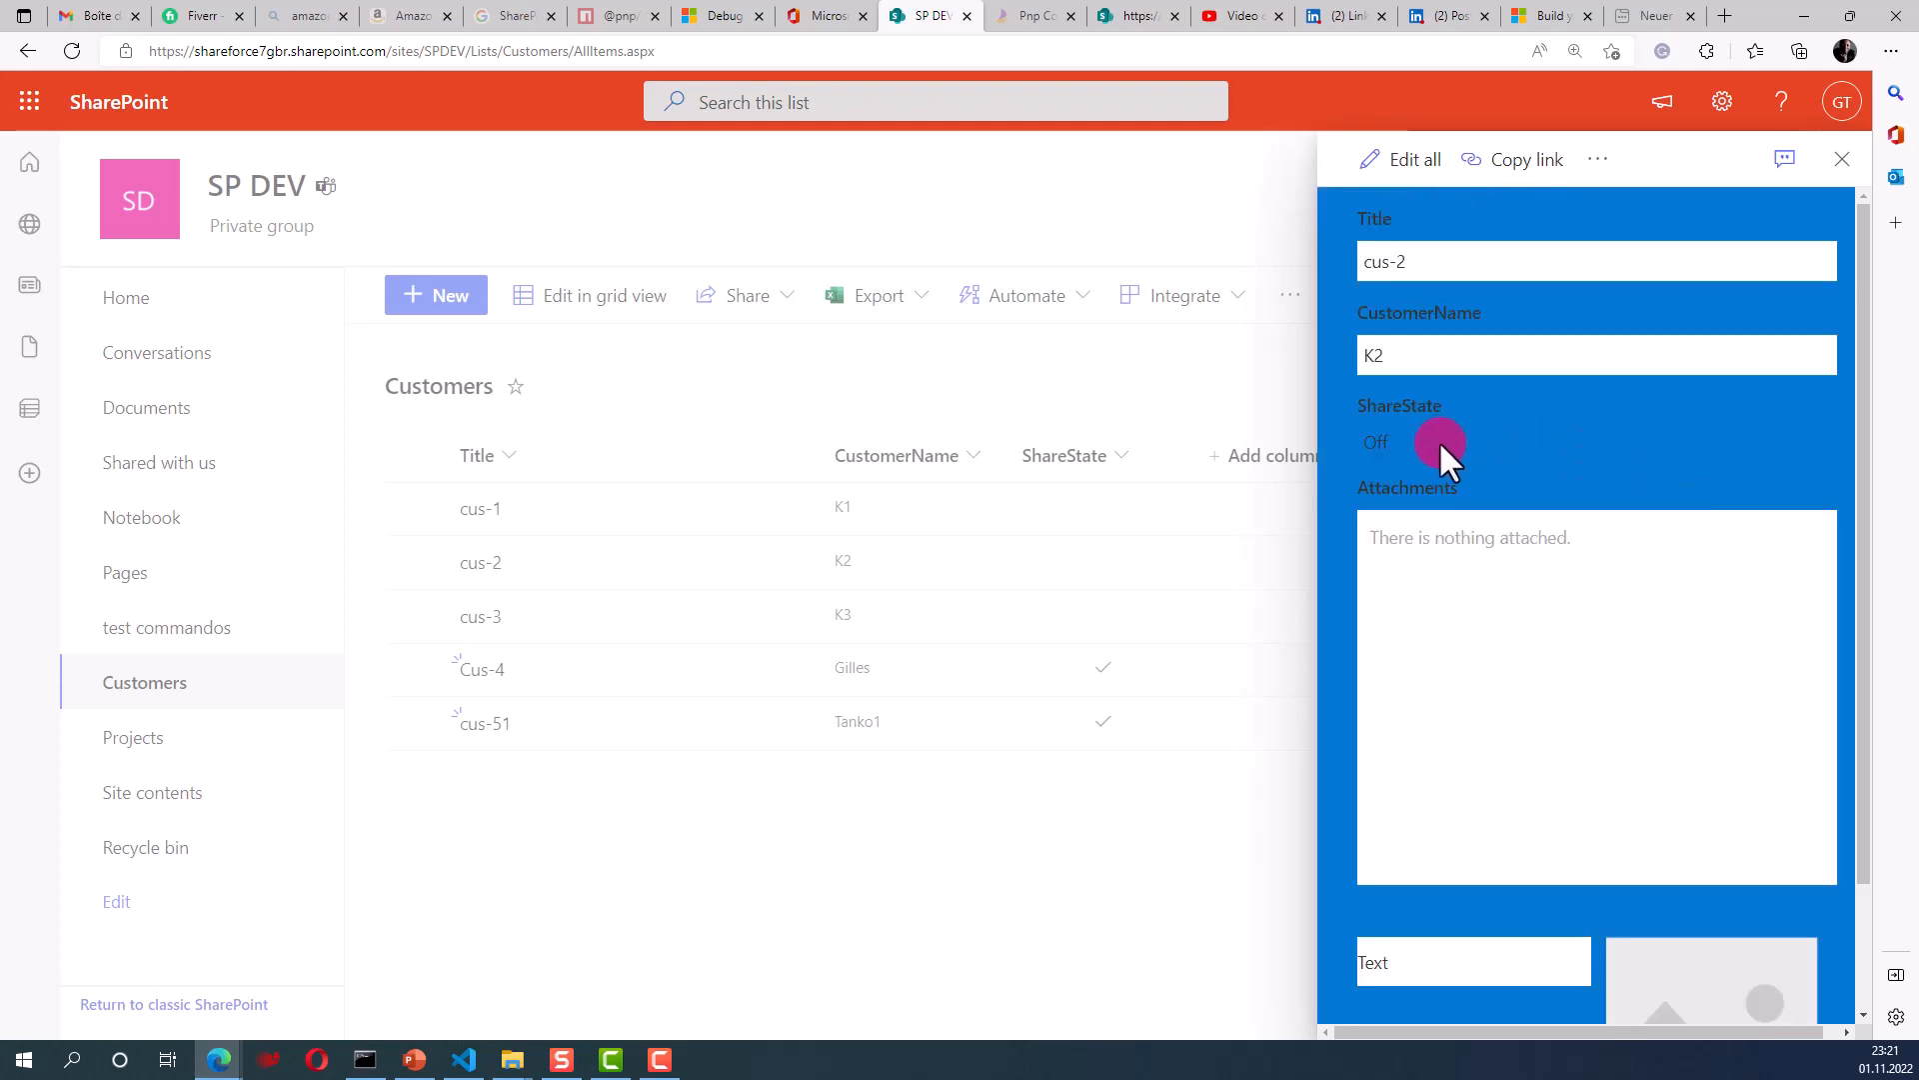
pyautogui.moveTo(1863, 501); pyautogui.dragTo(1868, 627)
pyautogui.moveTo(1861, 560); pyautogui.dragTo(1872, 409)
pyautogui.click(1842, 160)
pyautogui.click(437, 297)
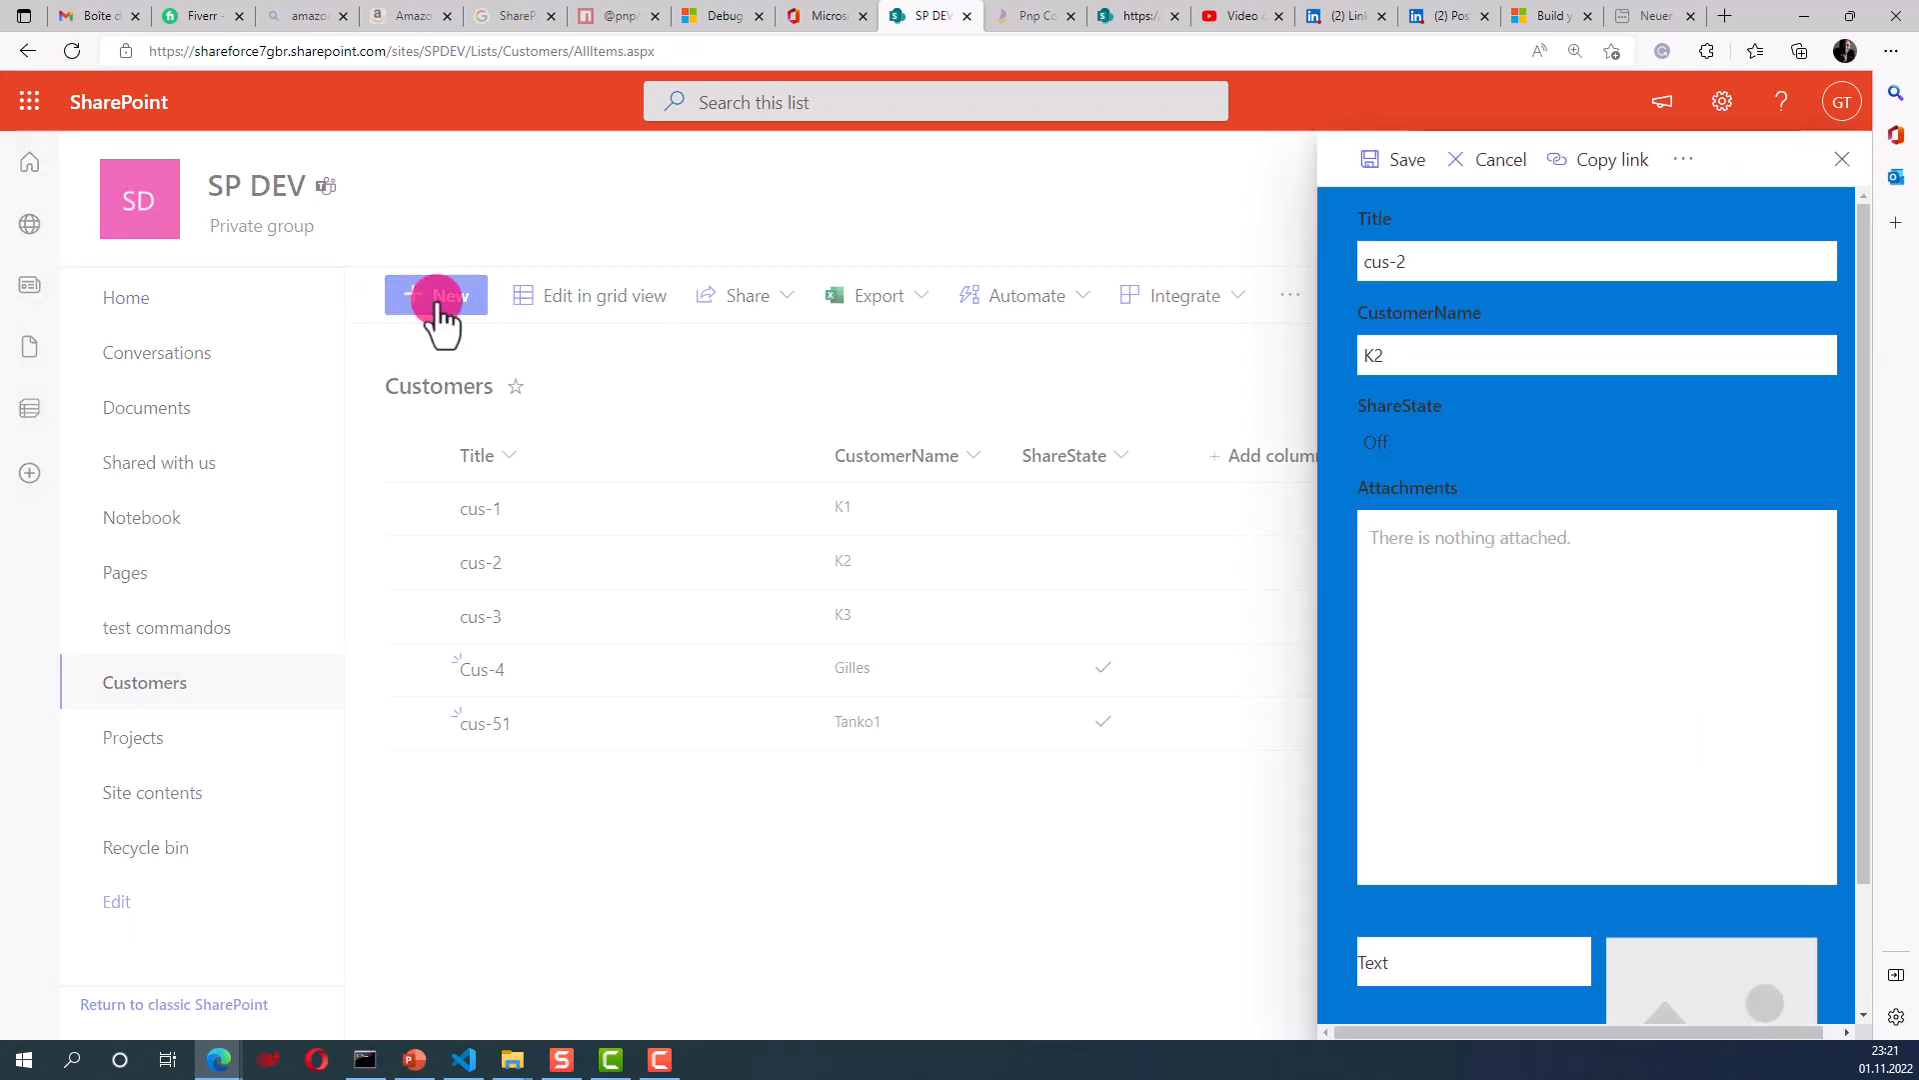